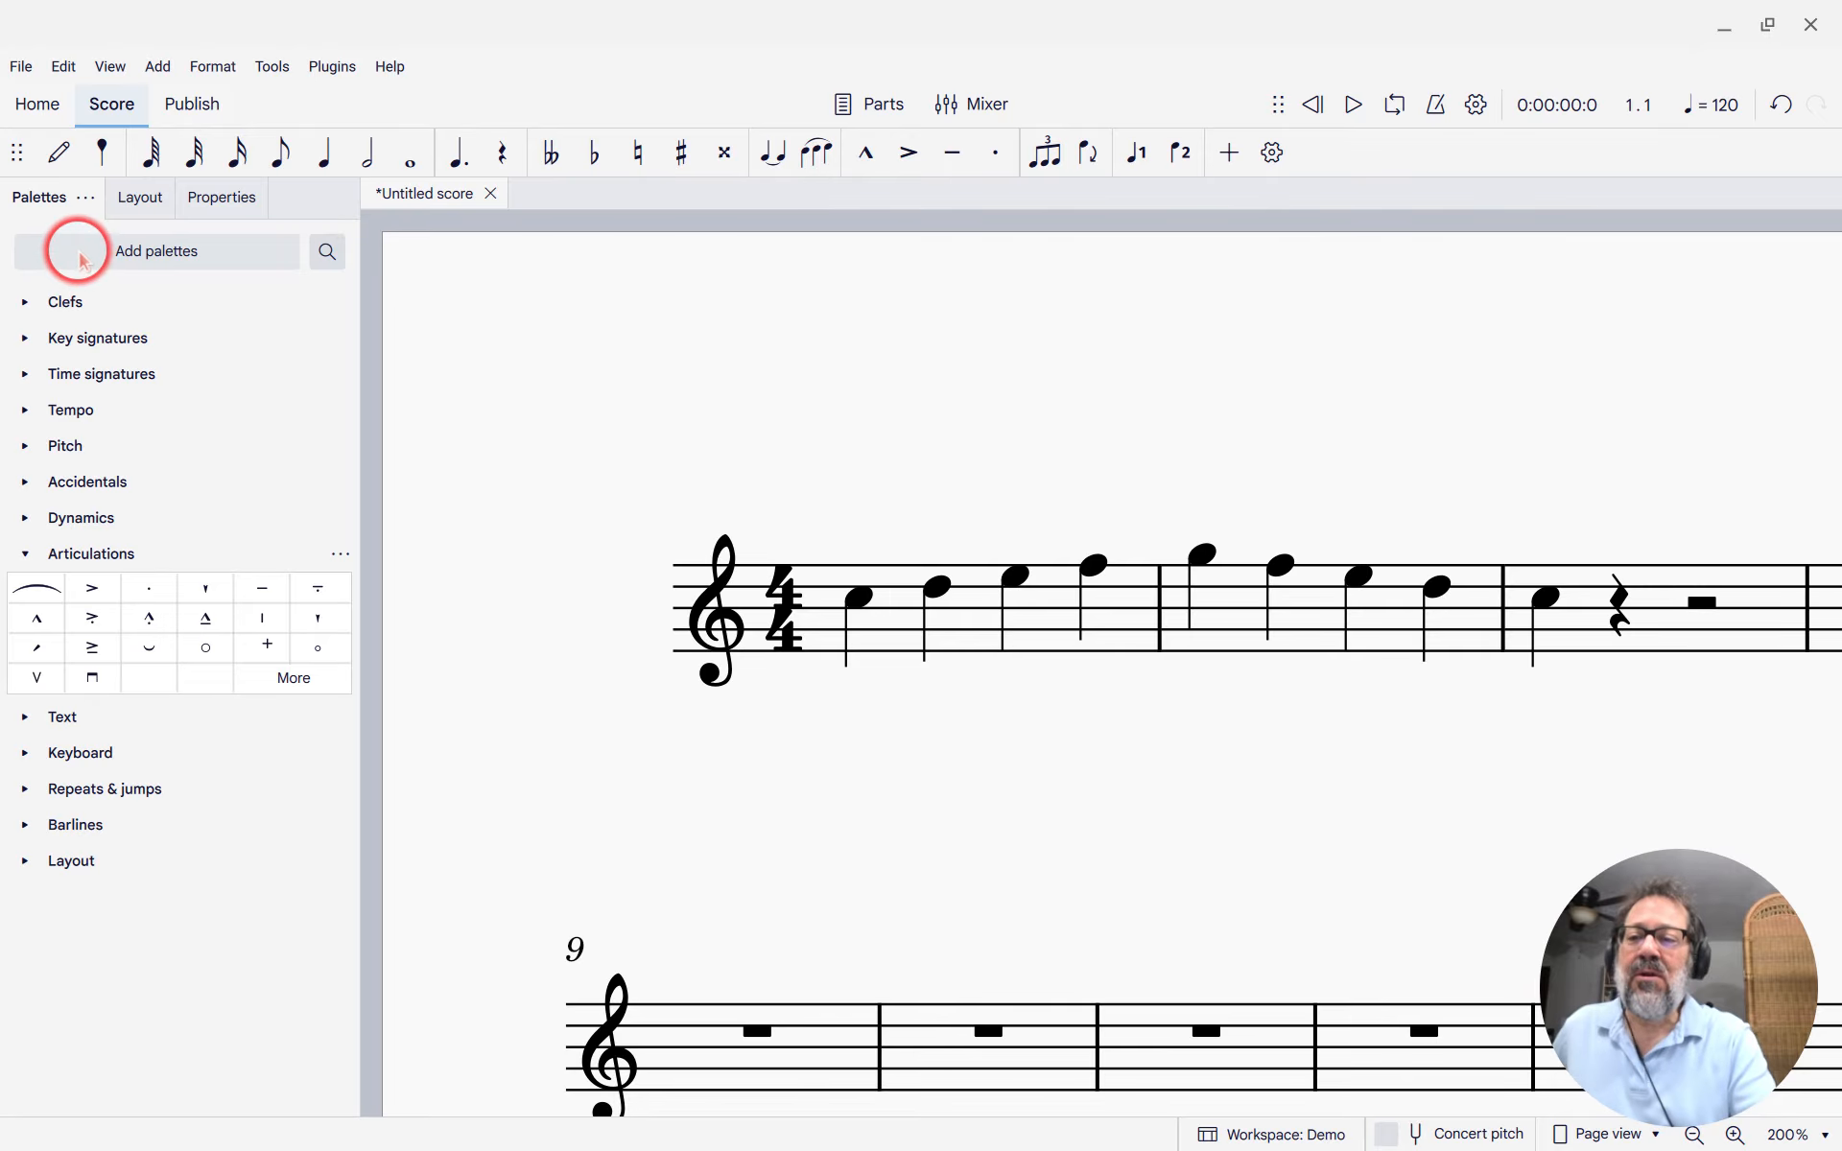
Look through the list of additional palettes that can be added, and close it.
{"action": "scroll", "coordinate": [117, 657], "scroll_direction": "down", "scroll_amount": 1}
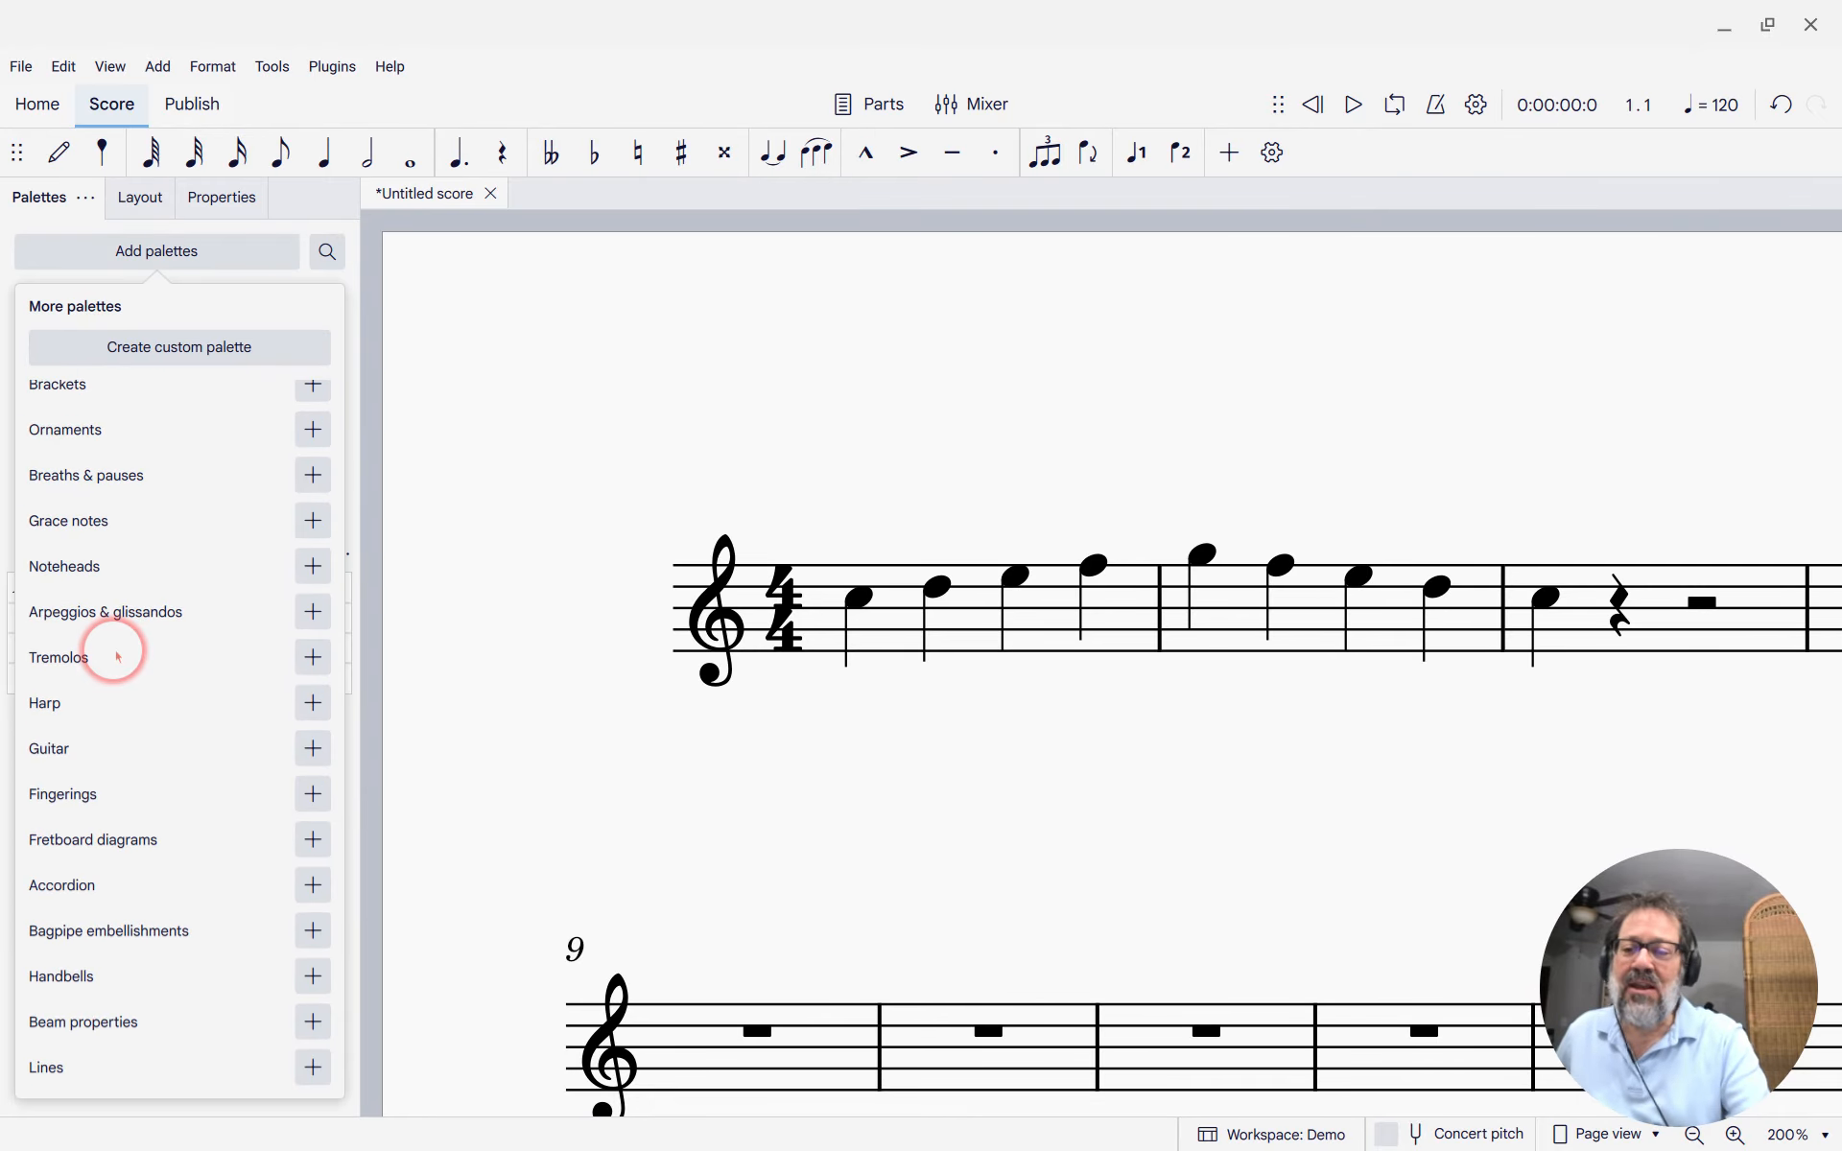
{"action": "left_click", "coordinate": [144, 285]}
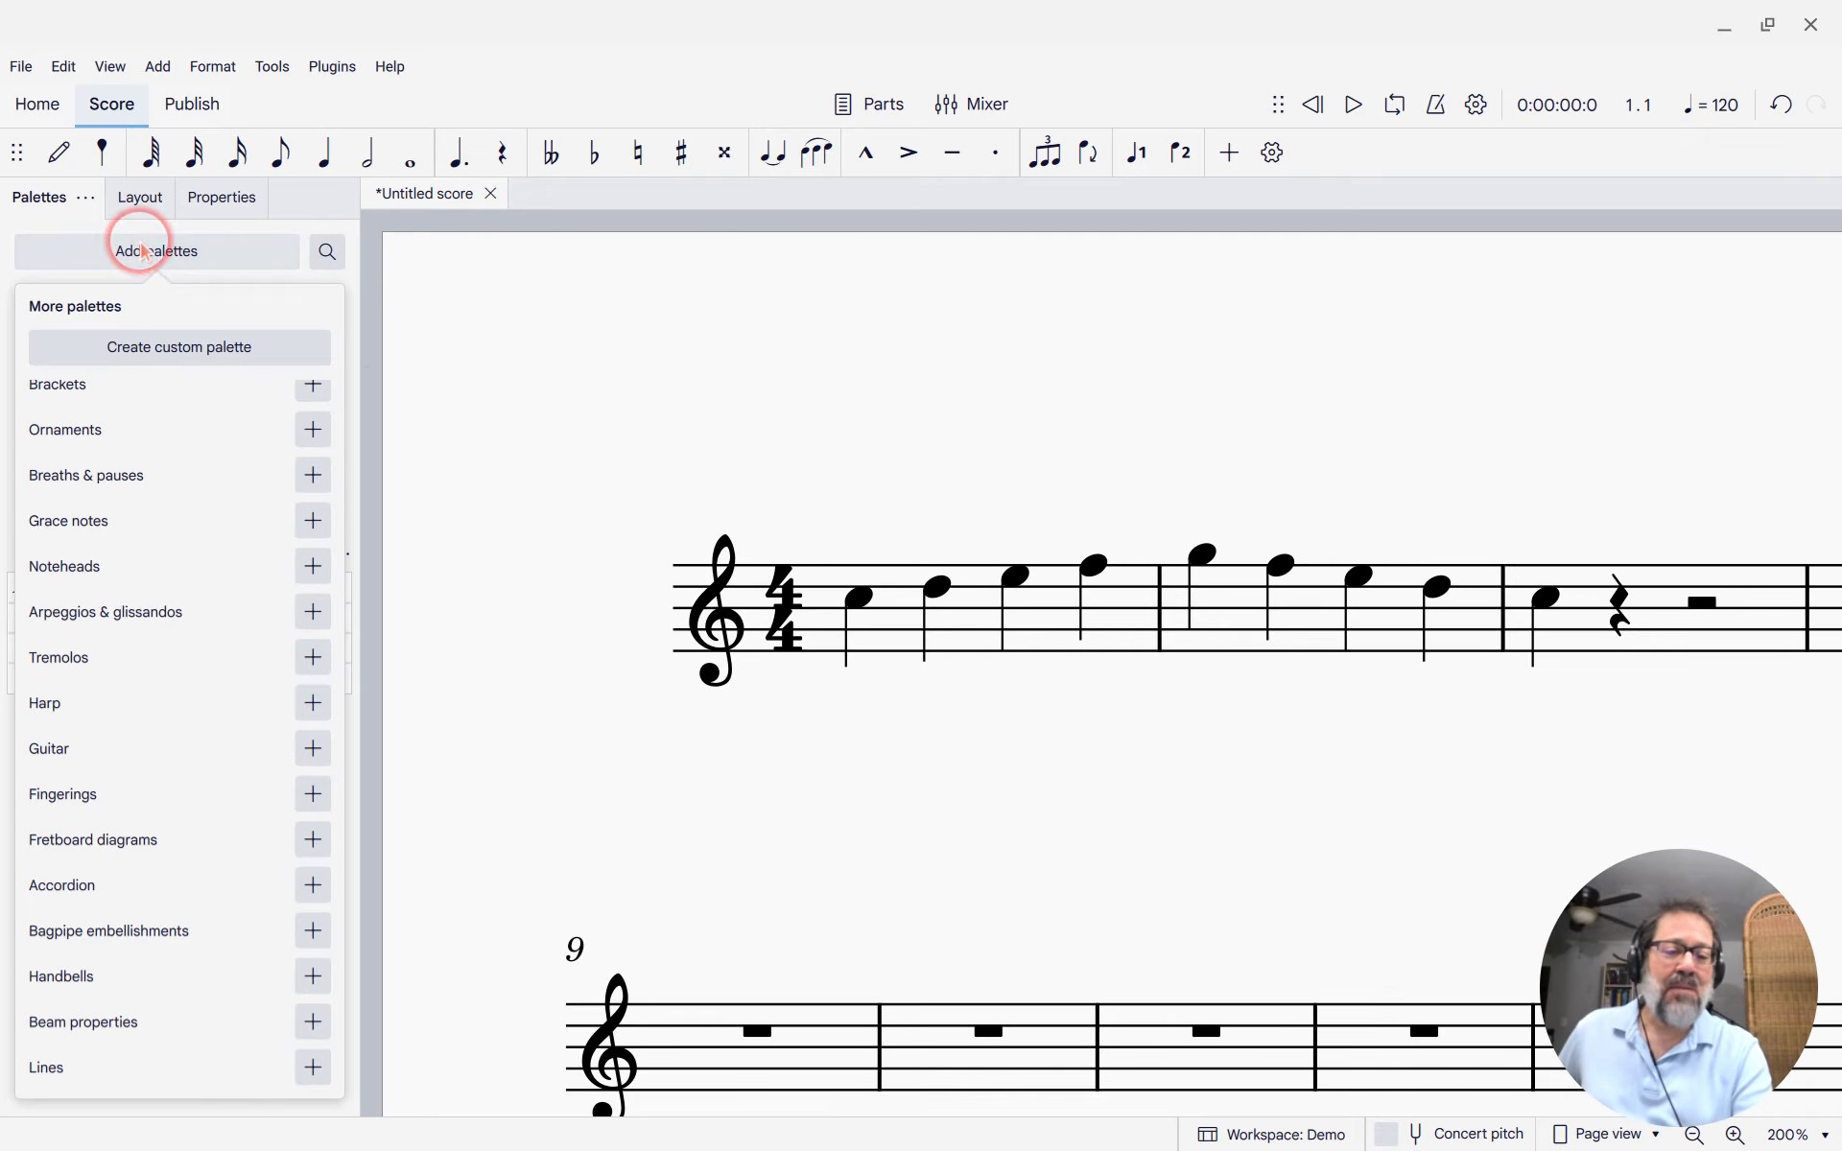
{"action": "left_click", "coordinate": [407, 411]}
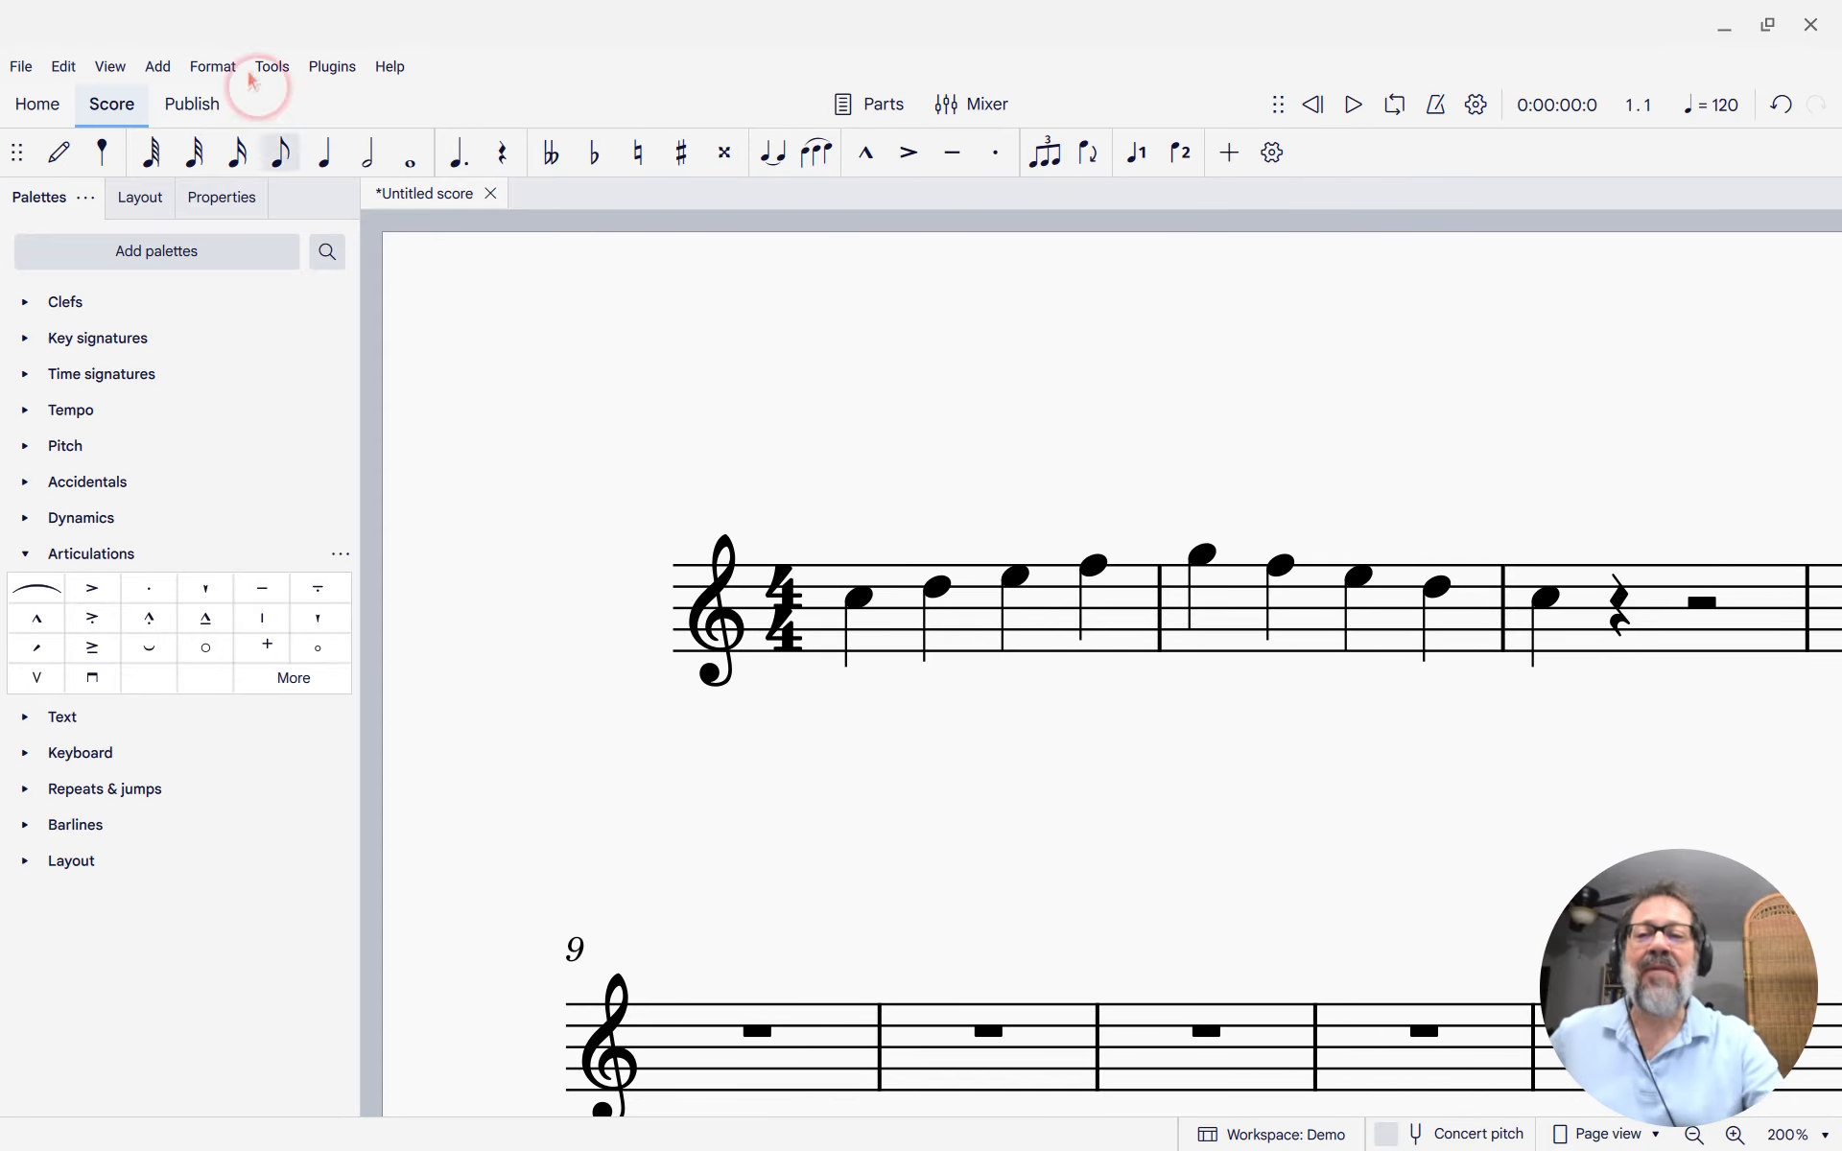
Open the Master palette and show its Symbols category.
{"action": "left_click", "coordinate": [110, 67]}
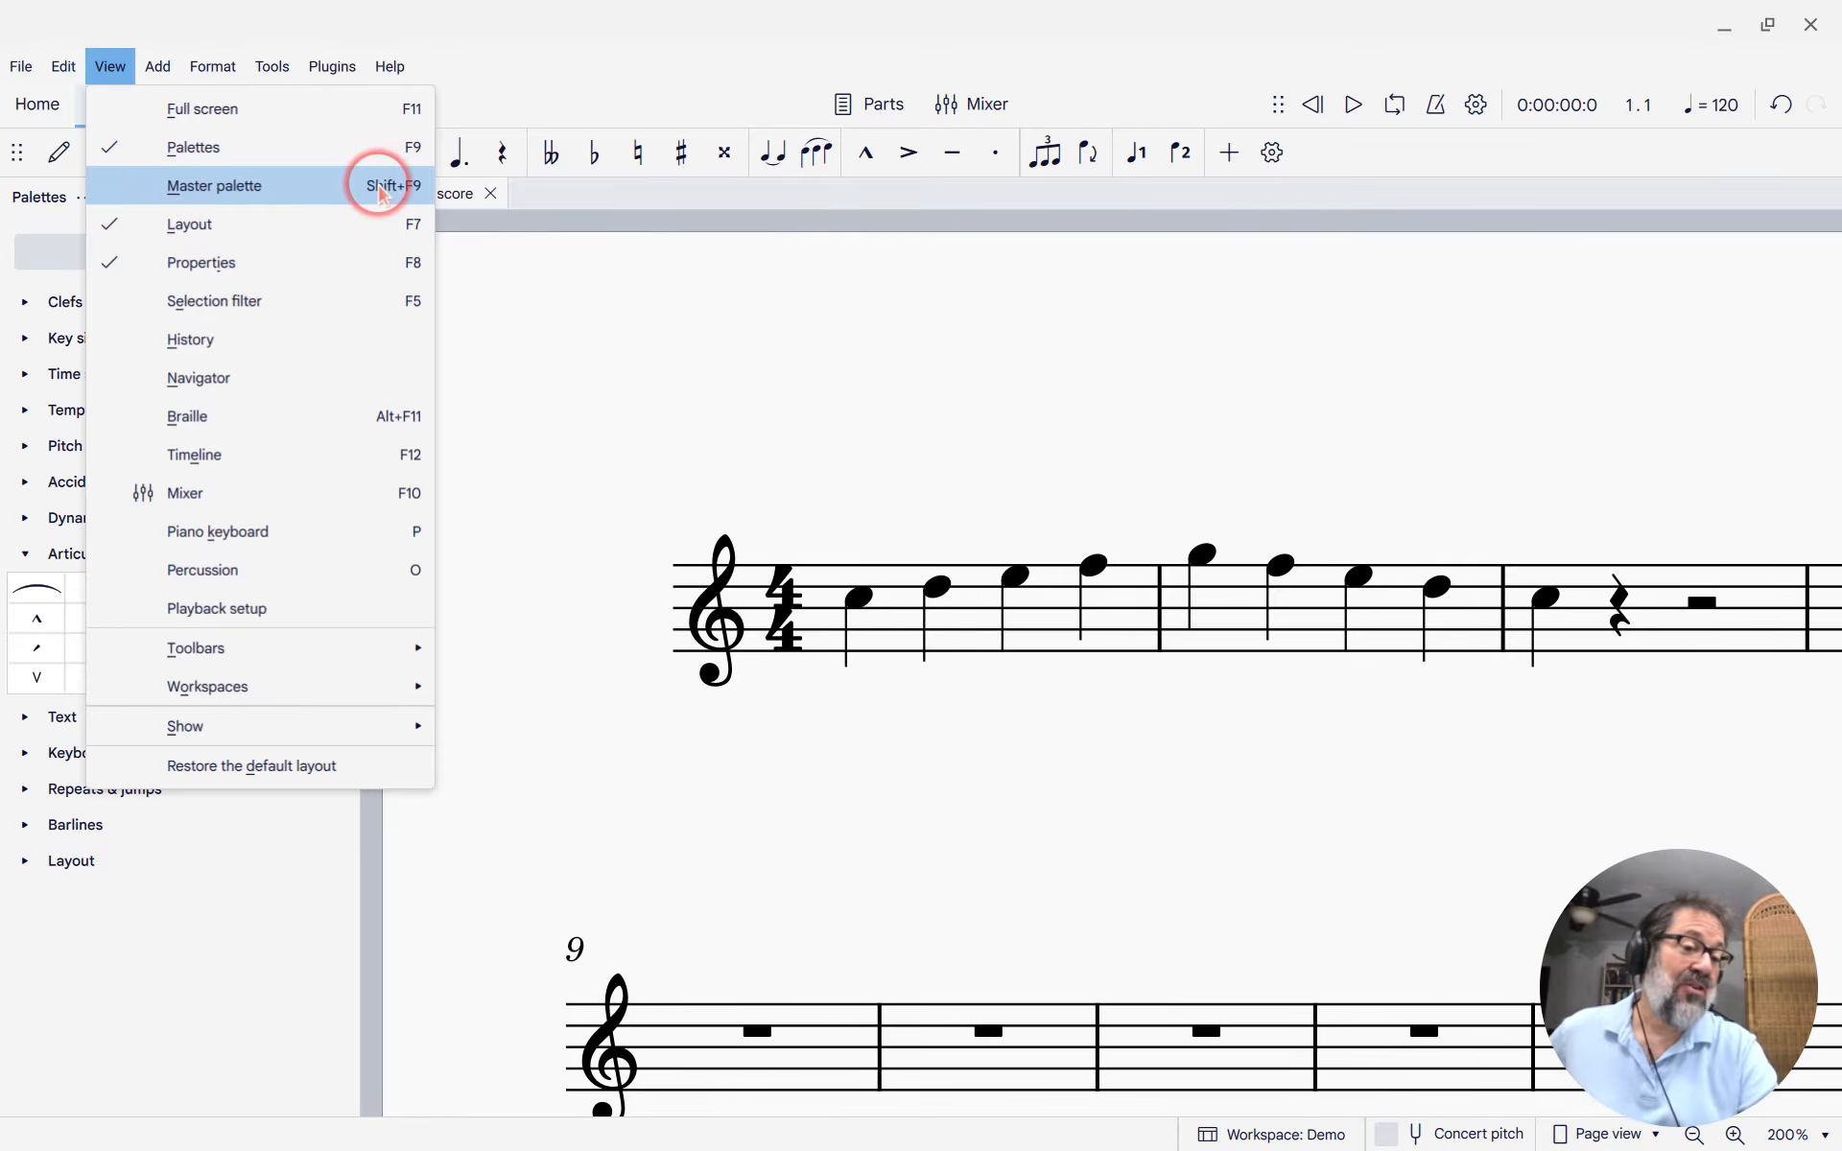
{"action": "left_click", "coordinate": [384, 197]}
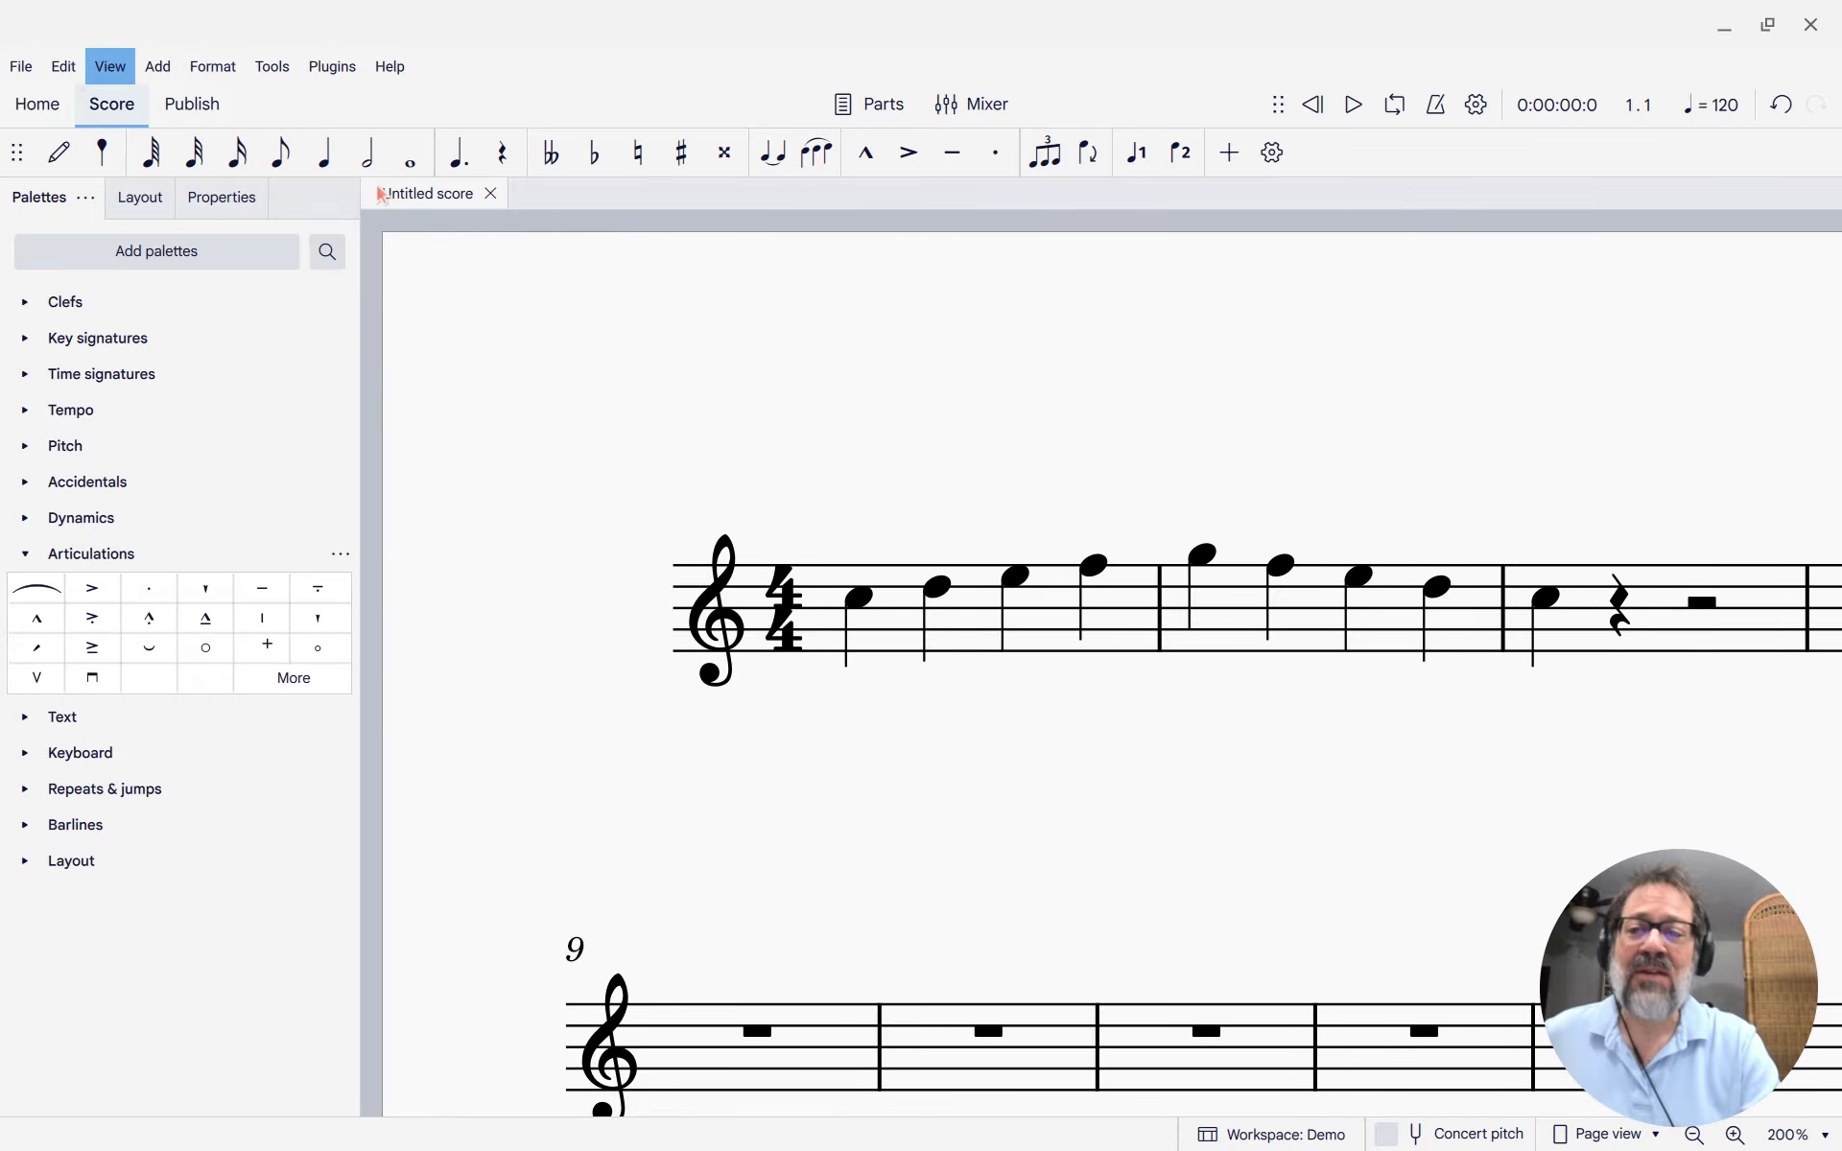
{"action": "left_click", "coordinate": [325, 254]}
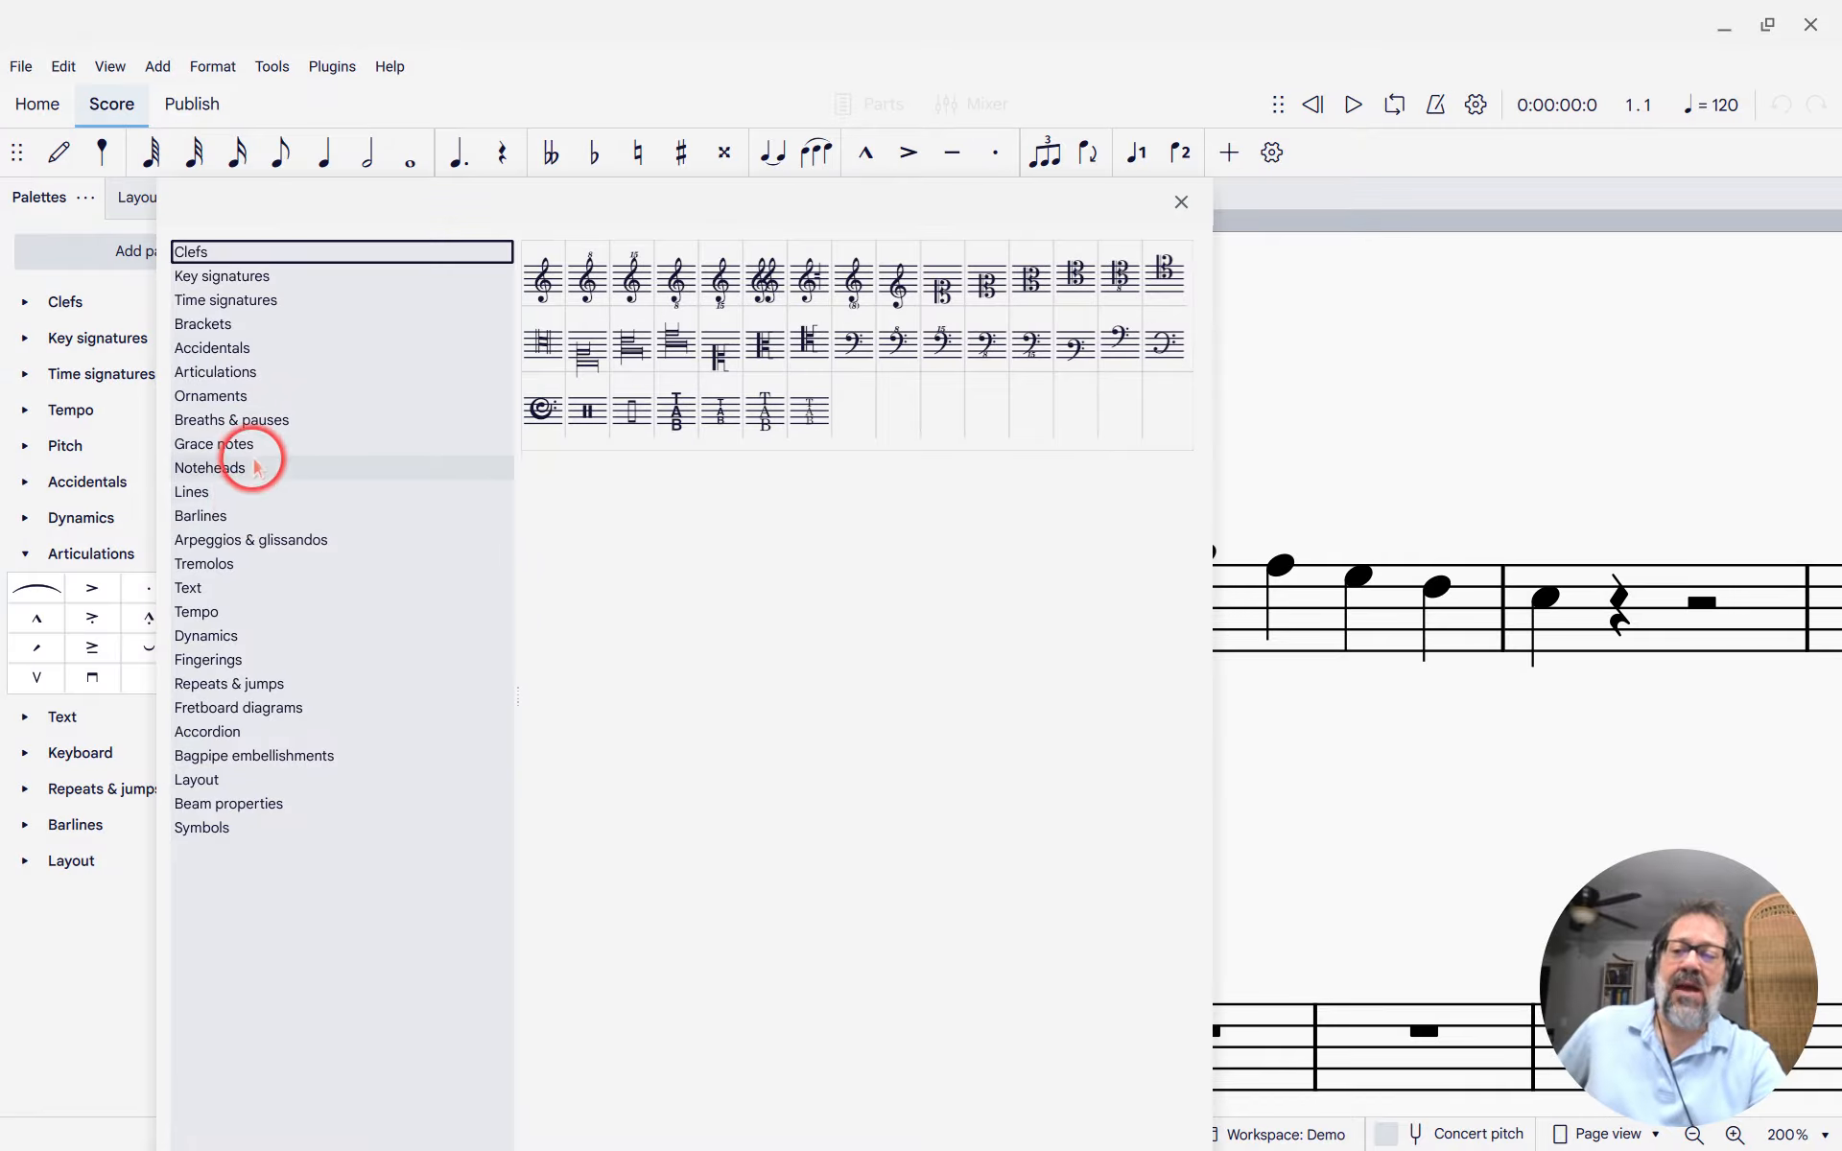
{"action": "left_click", "coordinate": [203, 831]}
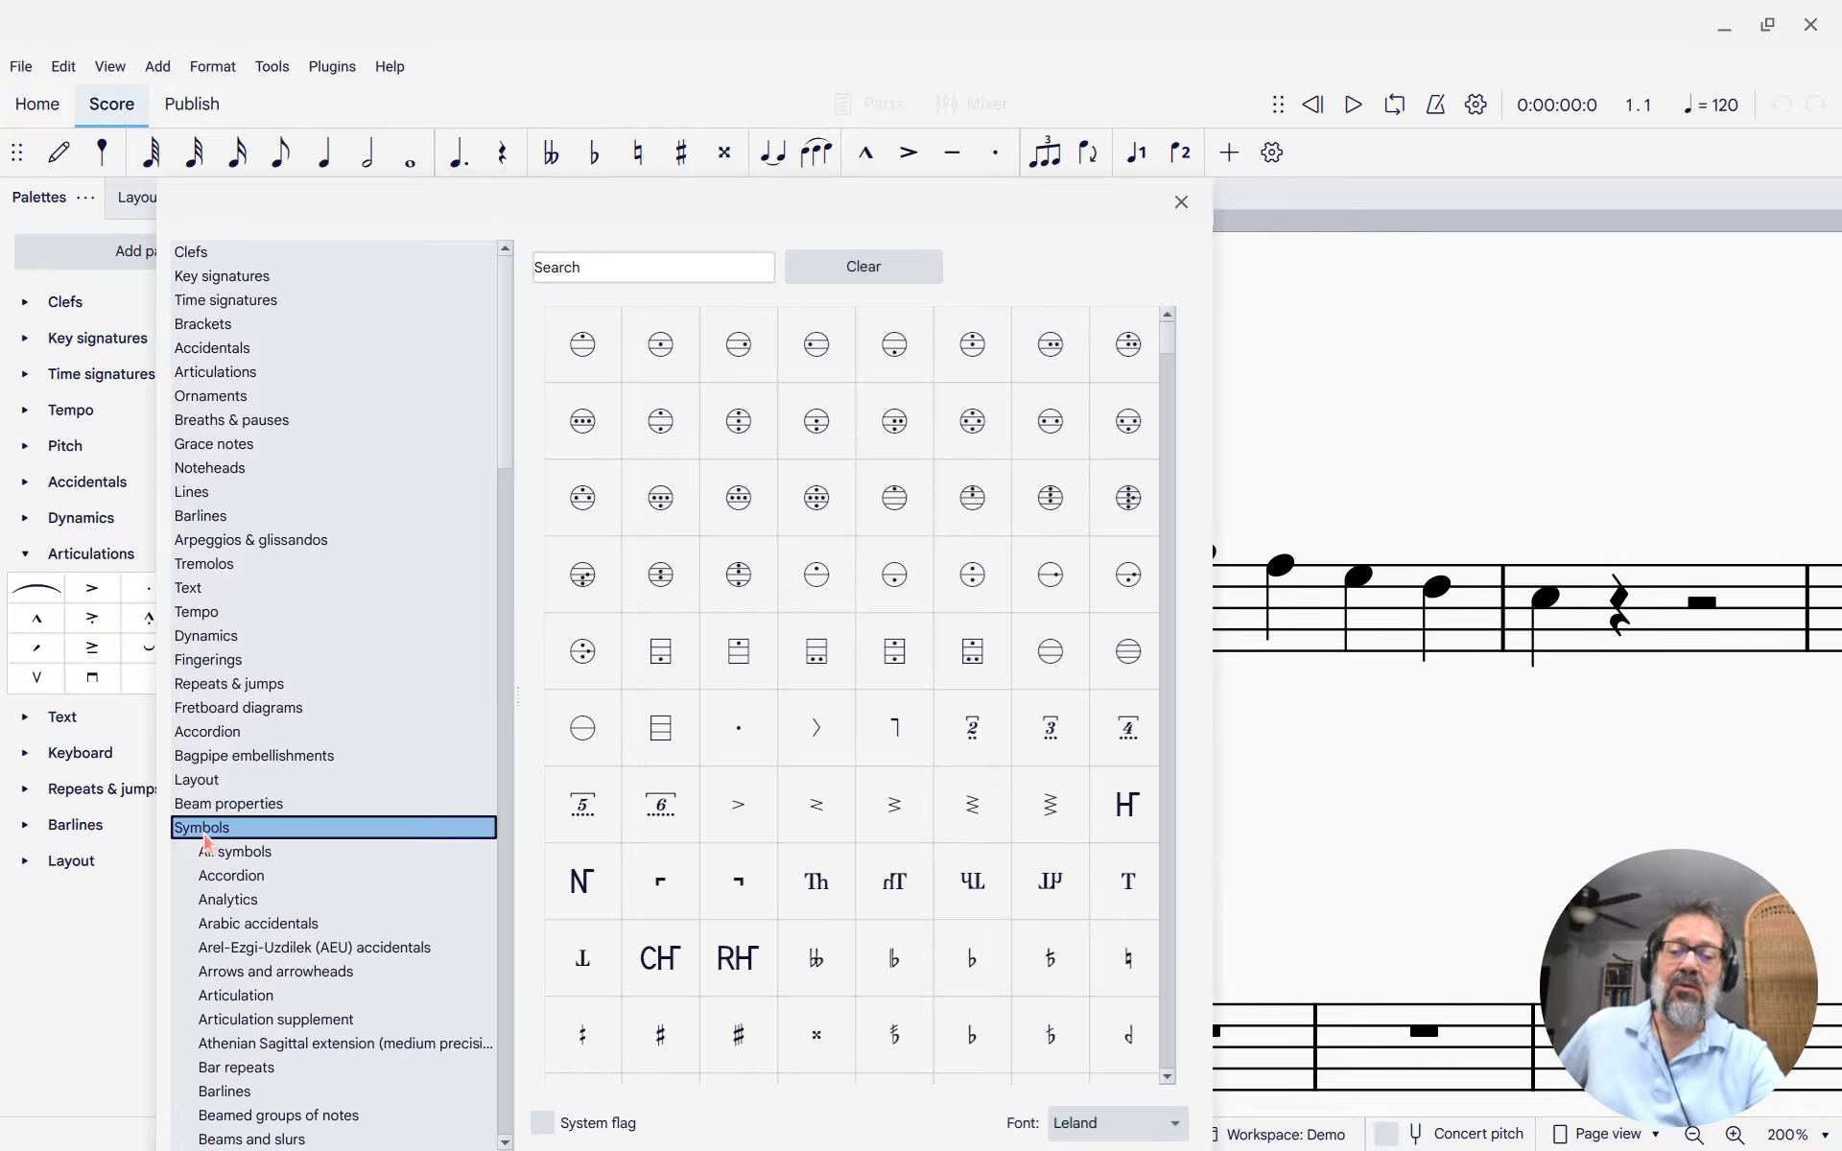
Examine the full symbol collection and the list of Symbols subcategories, moving the Master palette window higher over the score.
{"action": "scroll", "coordinate": [797, 758], "scroll_direction": "down", "scroll_amount": 5}
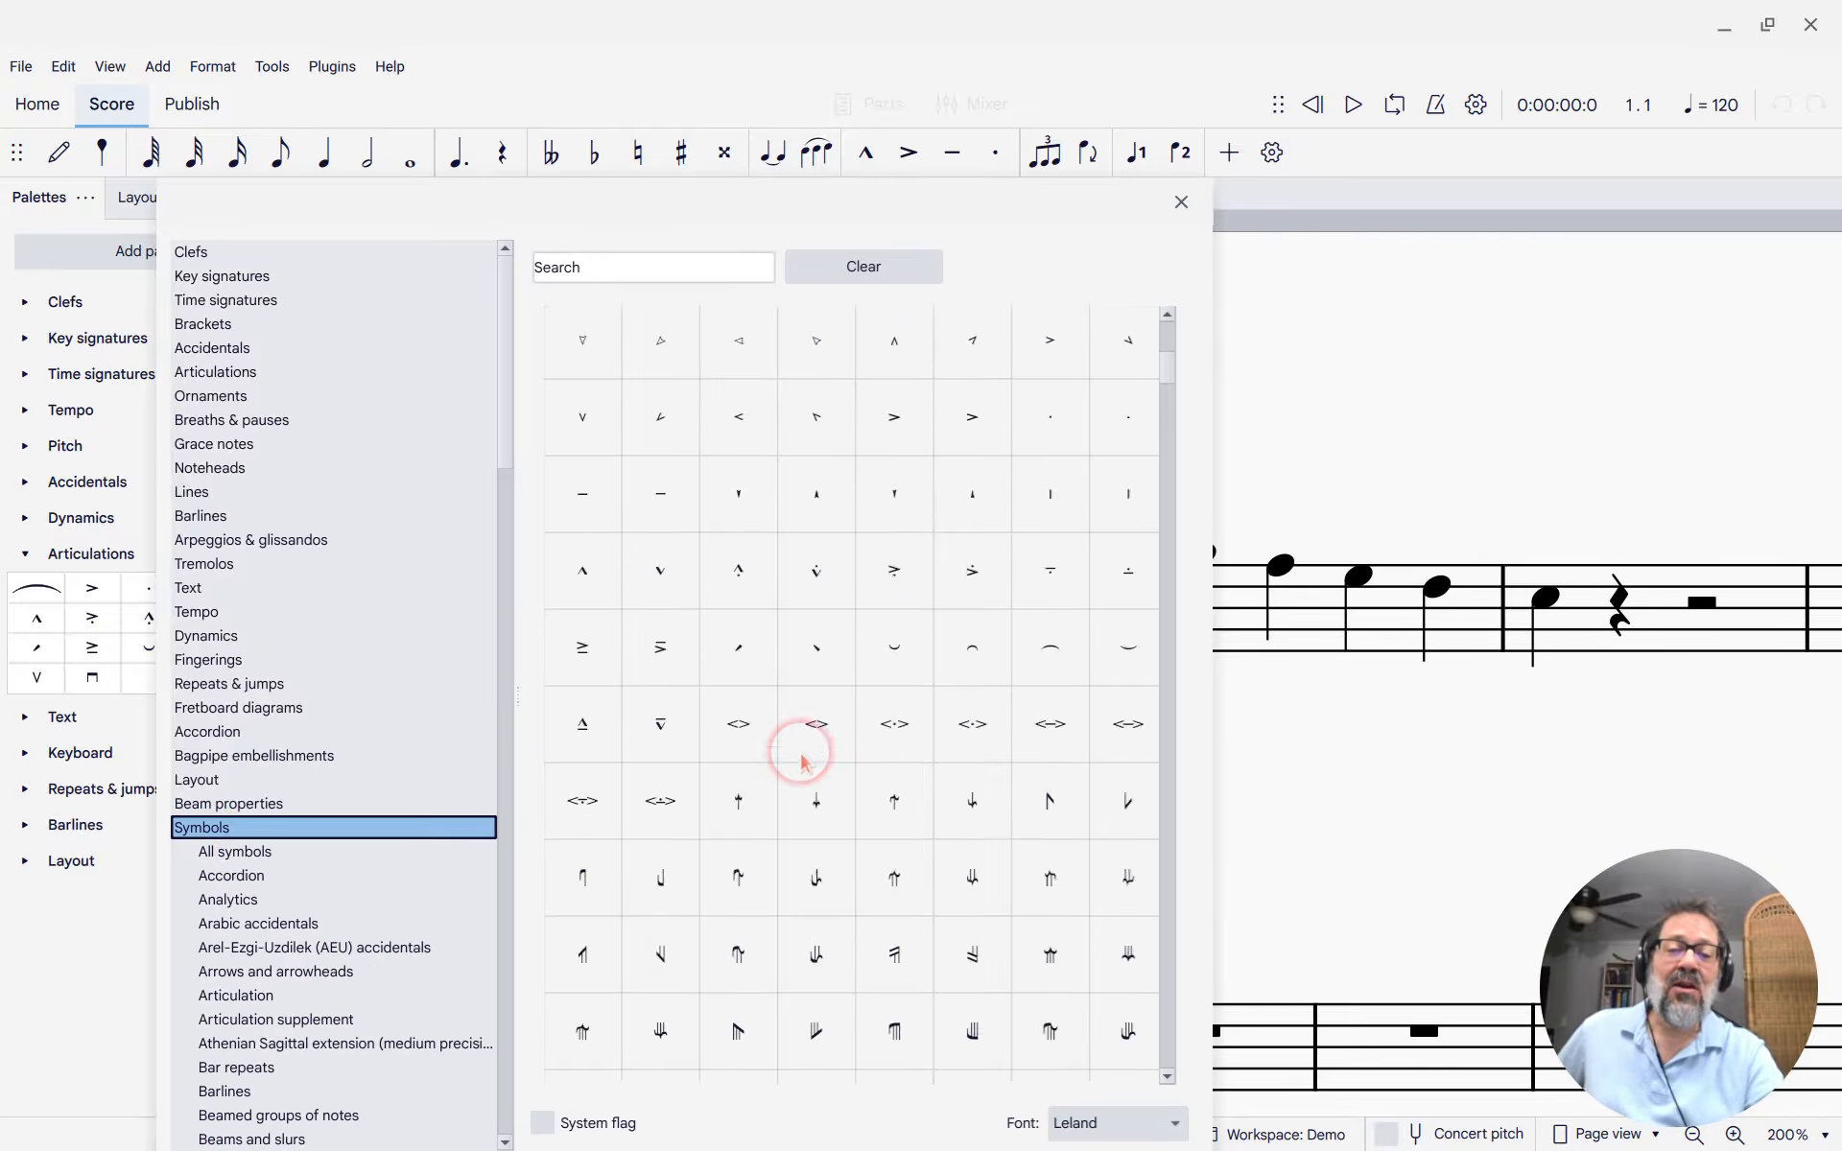
{"action": "scroll", "coordinate": [804, 762], "scroll_direction": "down", "scroll_amount": 10}
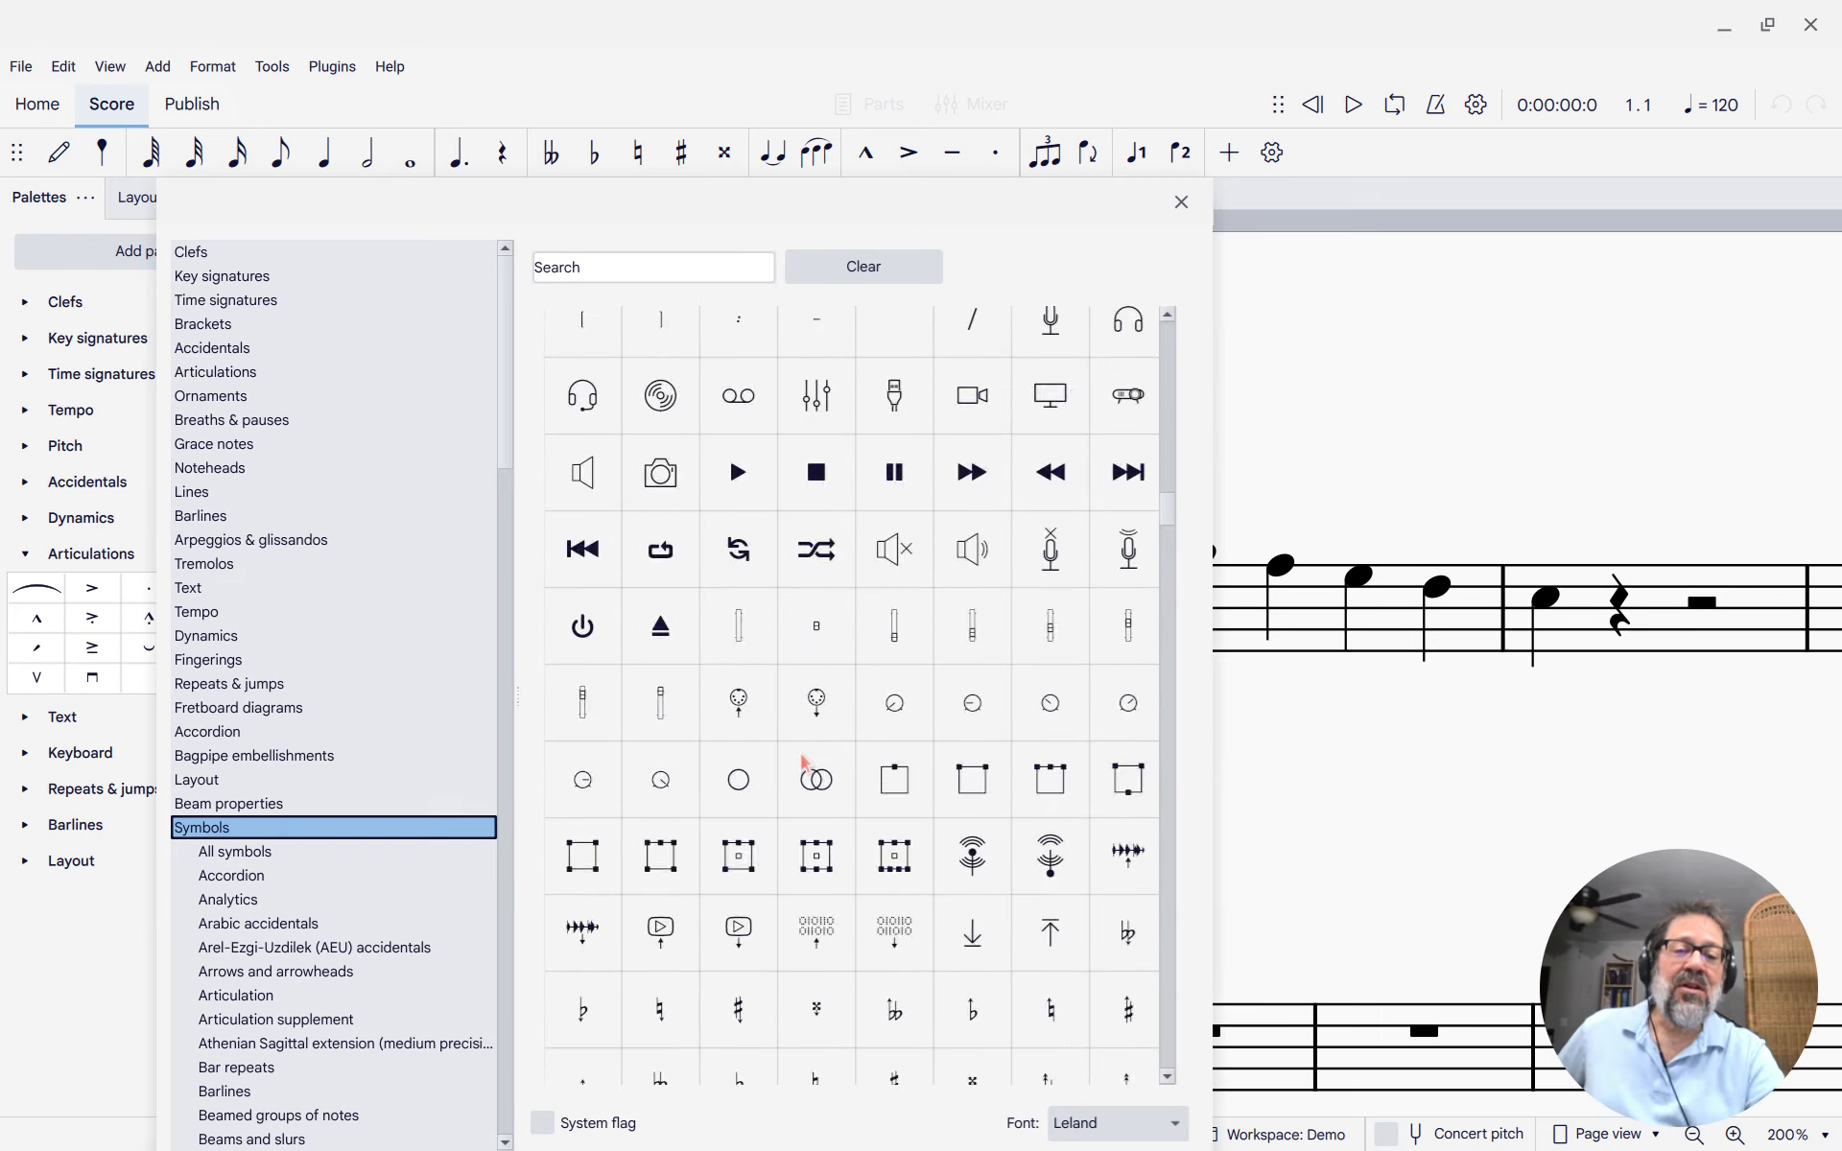
{"action": "scroll", "coordinate": [804, 763], "scroll_direction": "down", "scroll_amount": 10}
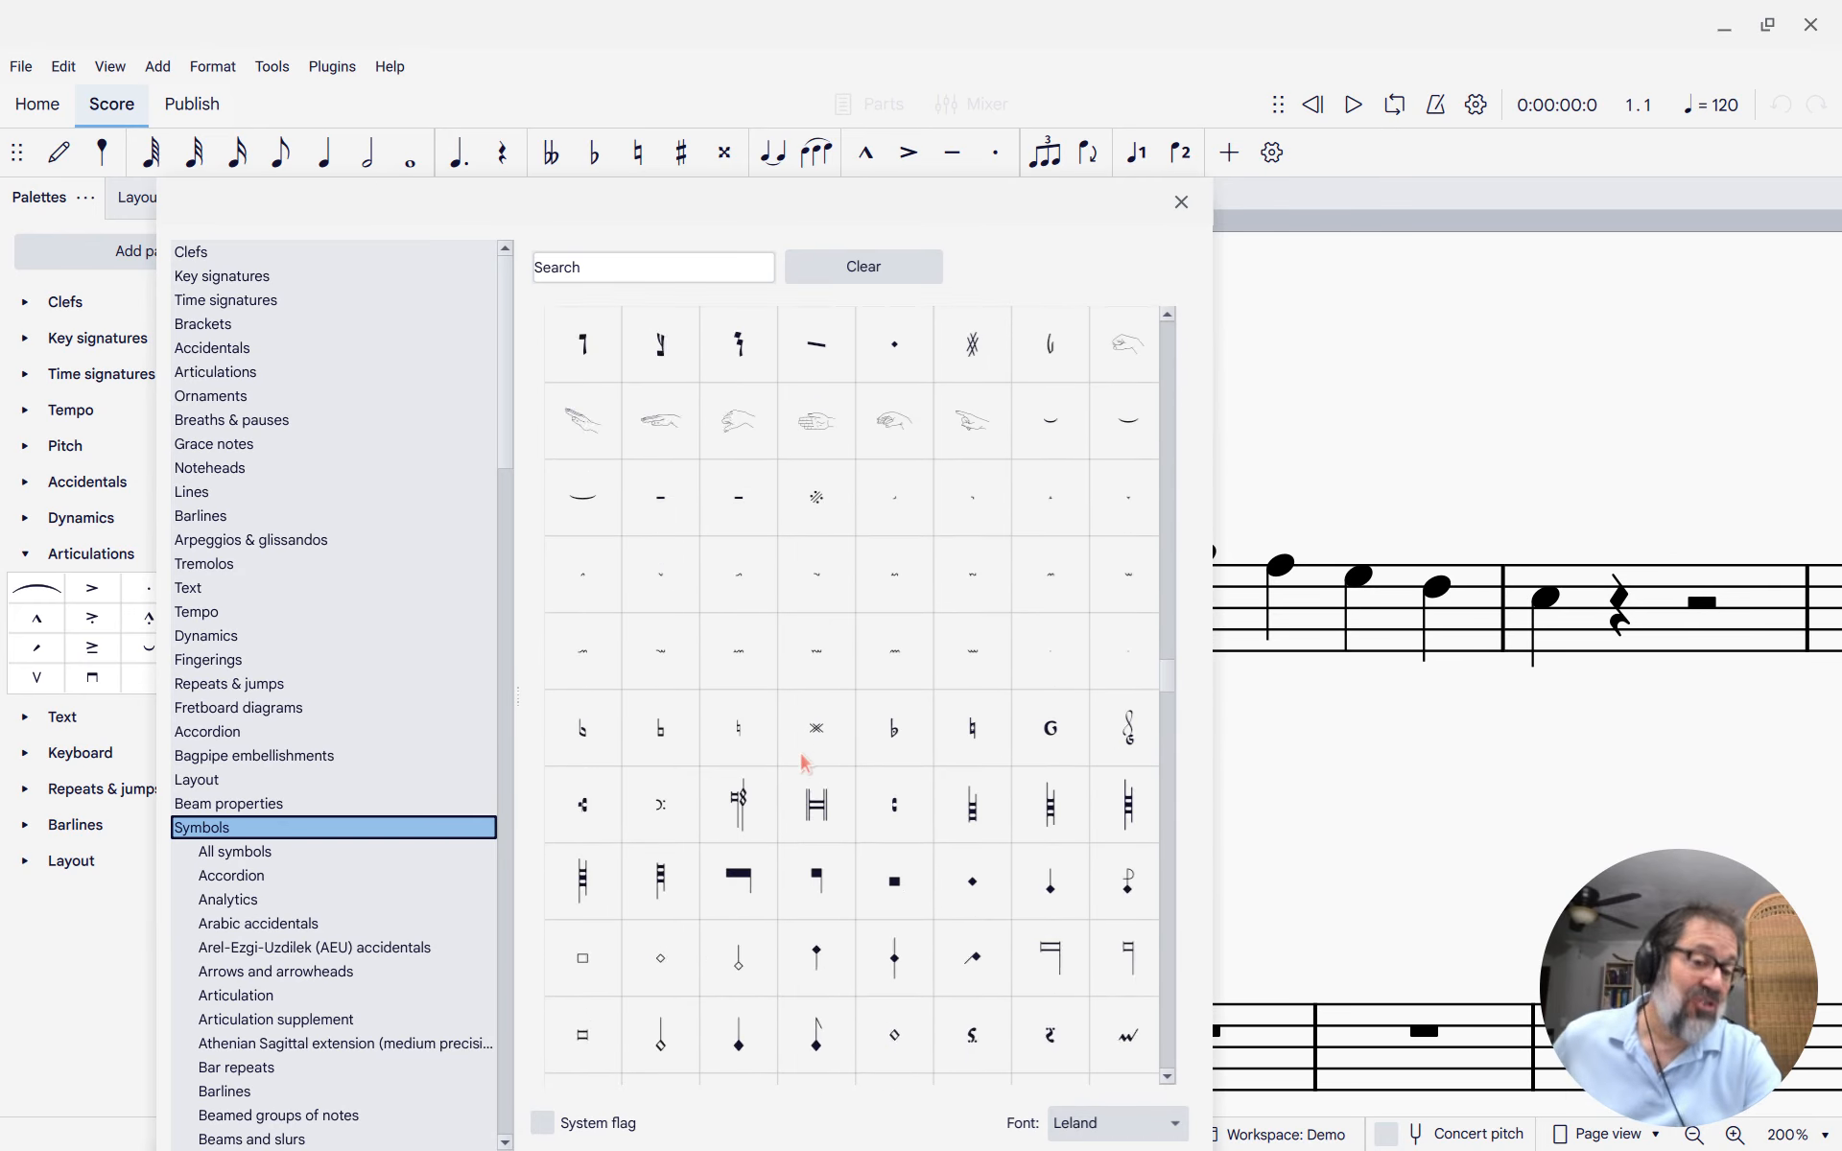
{"action": "scroll", "coordinate": [804, 763], "scroll_direction": "down", "scroll_amount": 10}
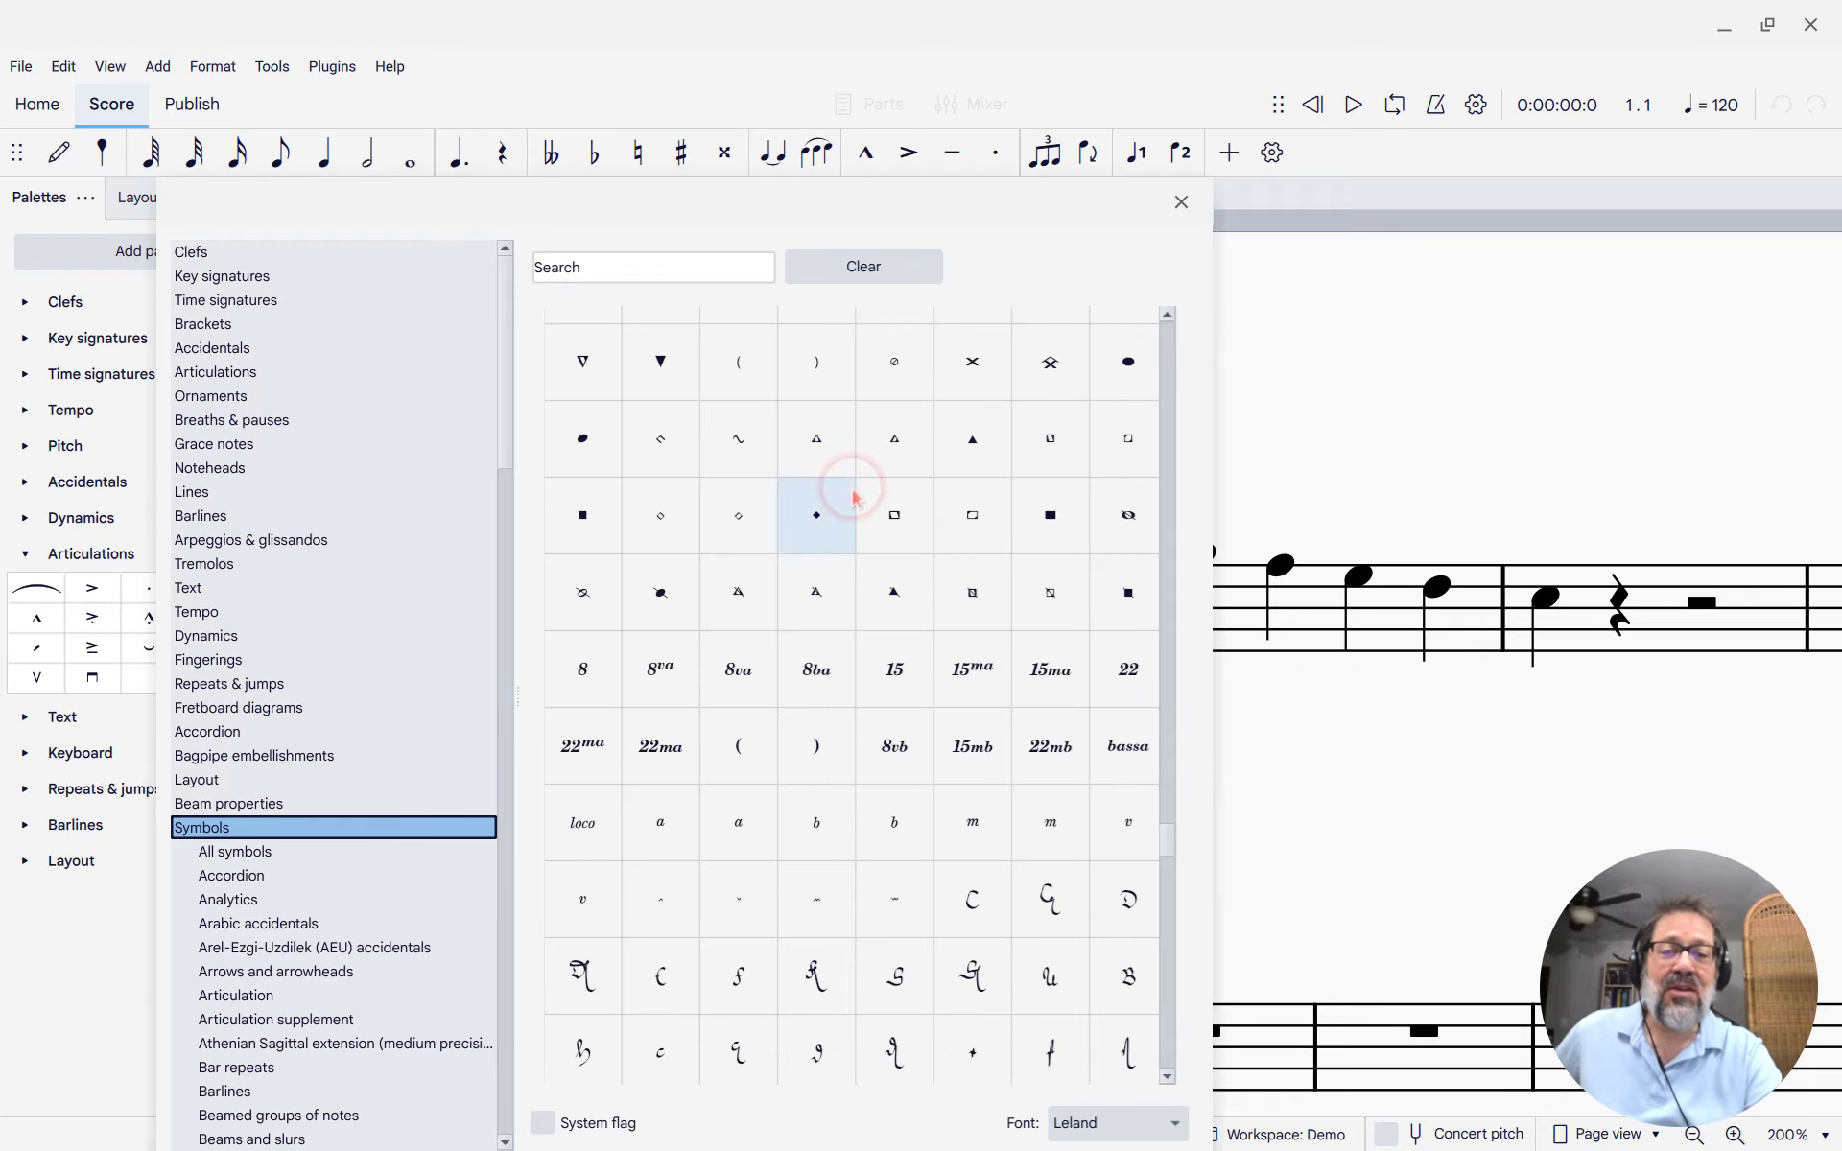
{"action": "left_click_drag", "start_coordinate": [802, 205], "coordinate": [793, 88]}
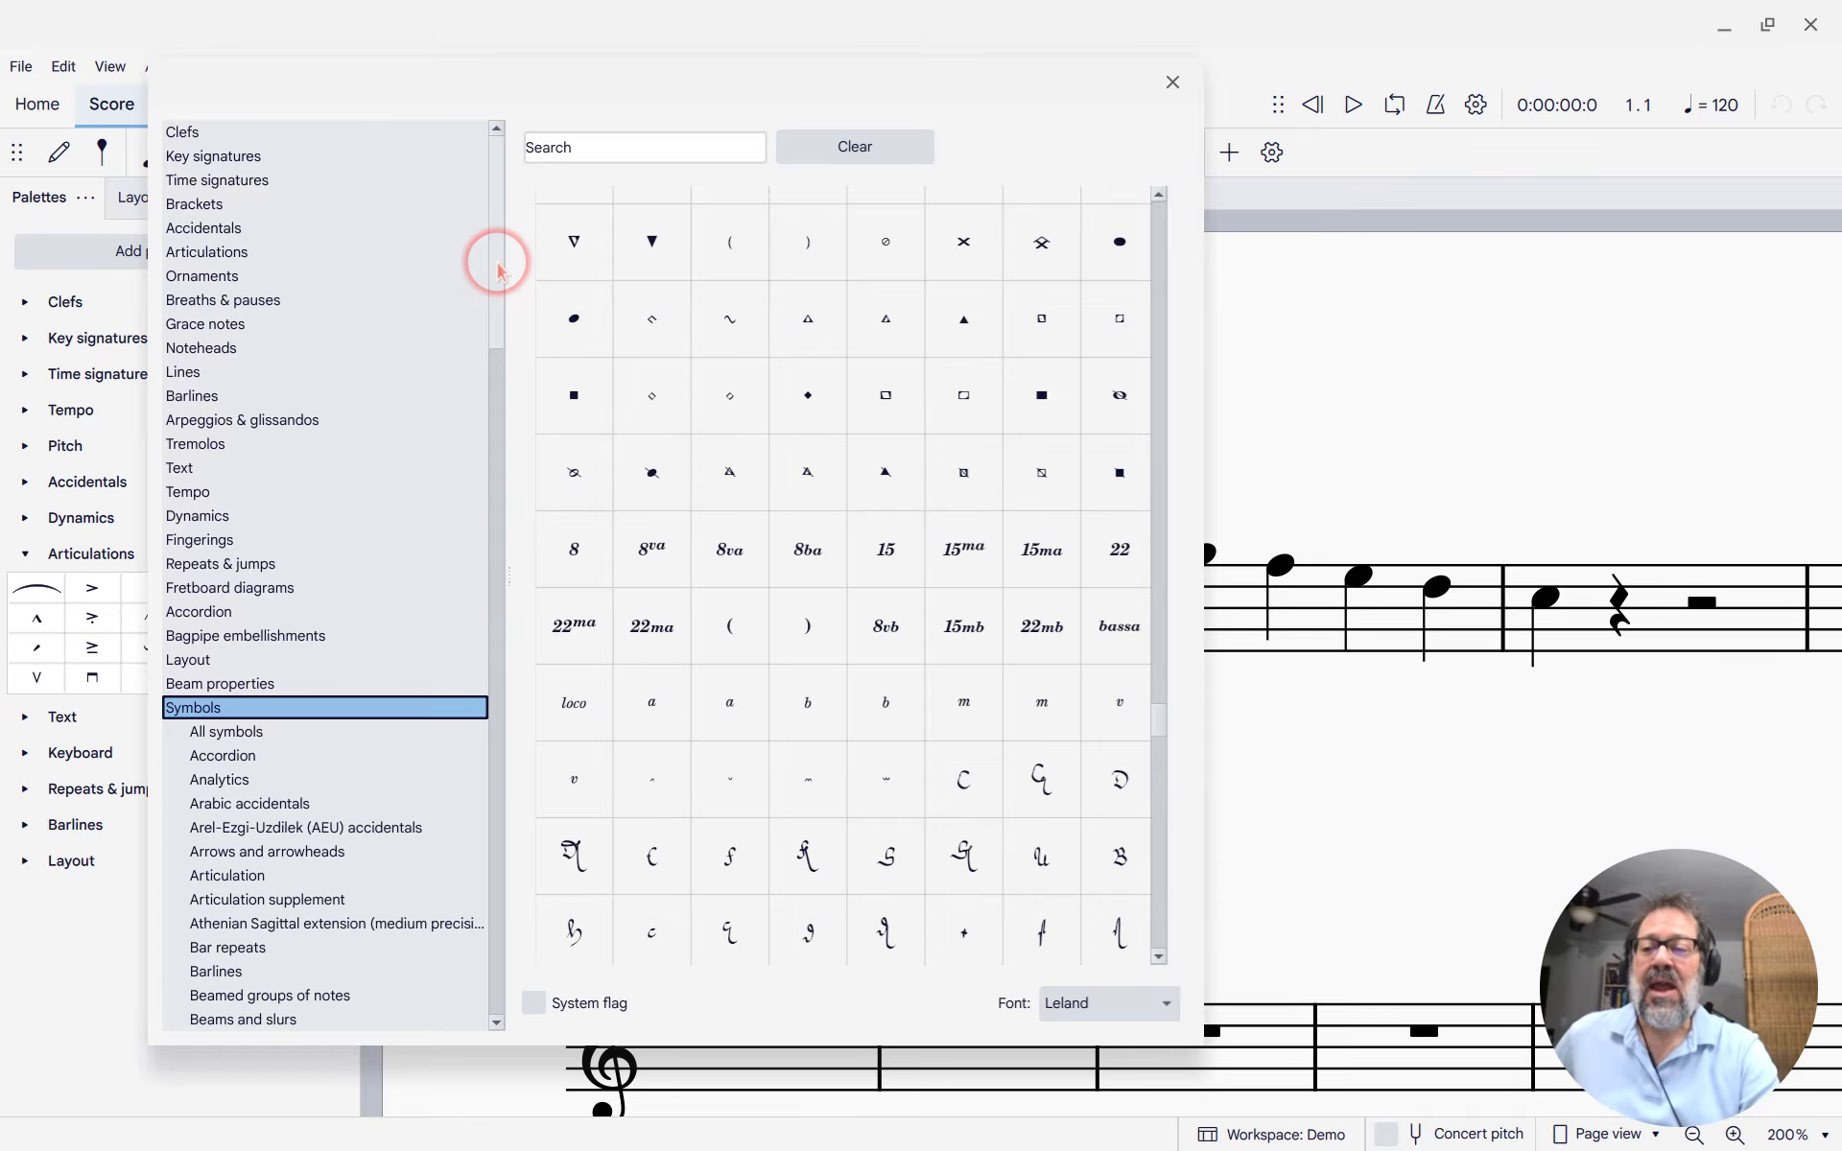
{"action": "left_click_drag", "start_coordinate": [500, 274], "coordinate": [502, 383]}
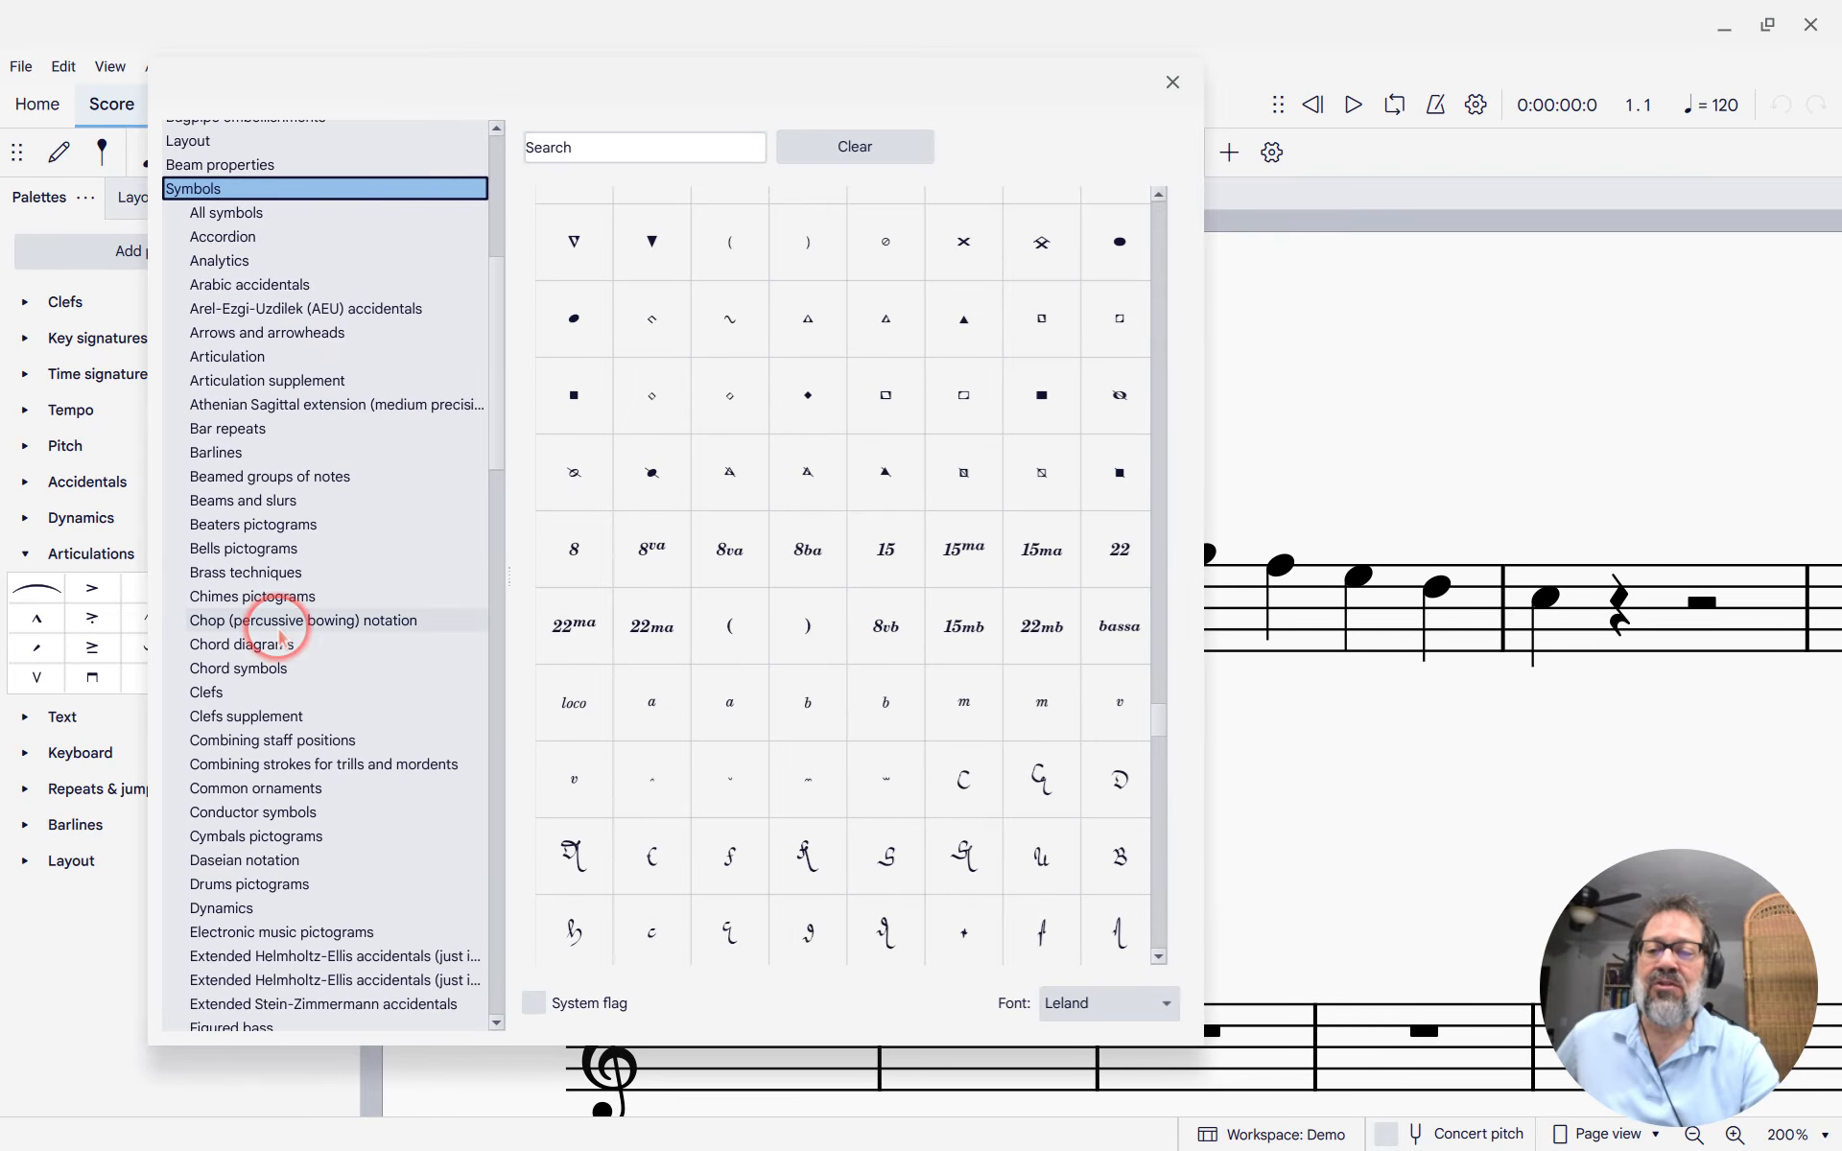
{"action": "scroll", "coordinate": [251, 796], "scroll_direction": "down", "scroll_amount": 1}
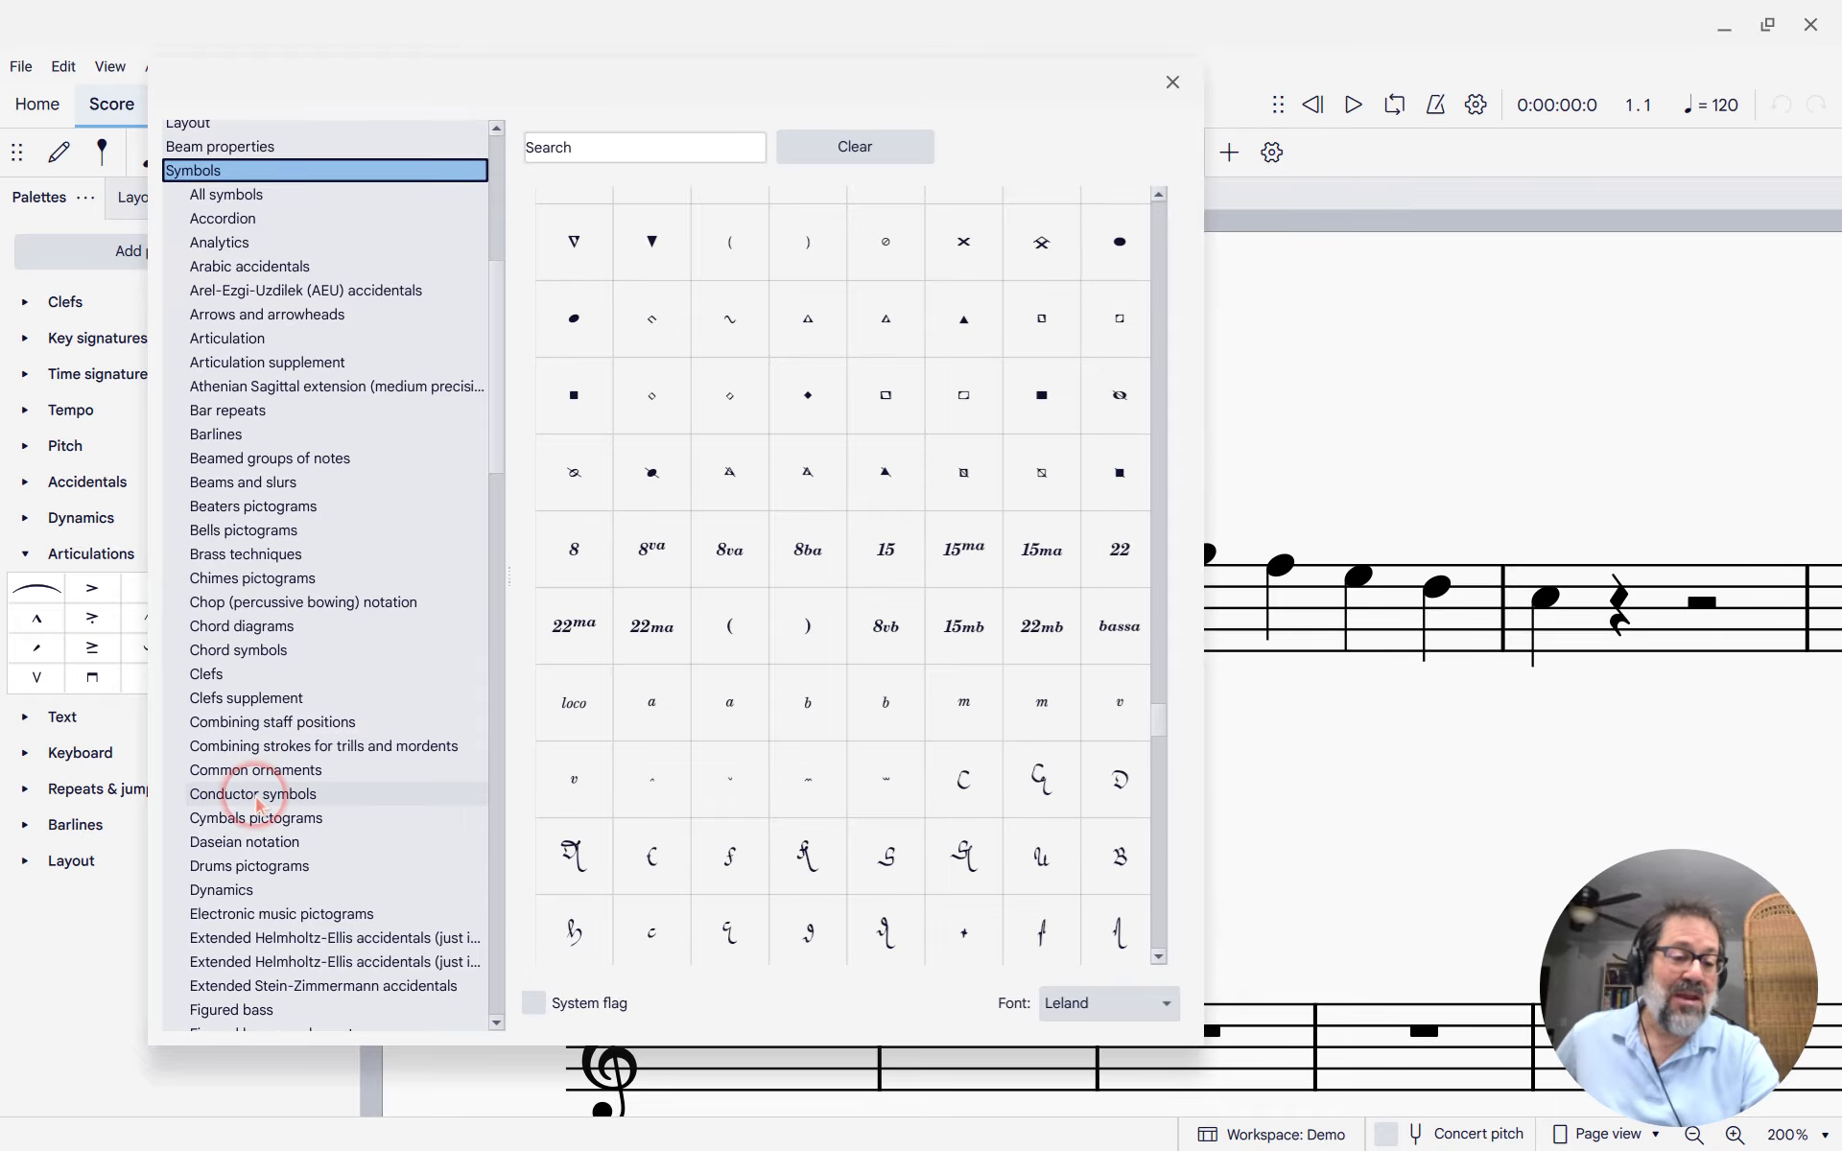
{"action": "left_click", "coordinate": [269, 491]}
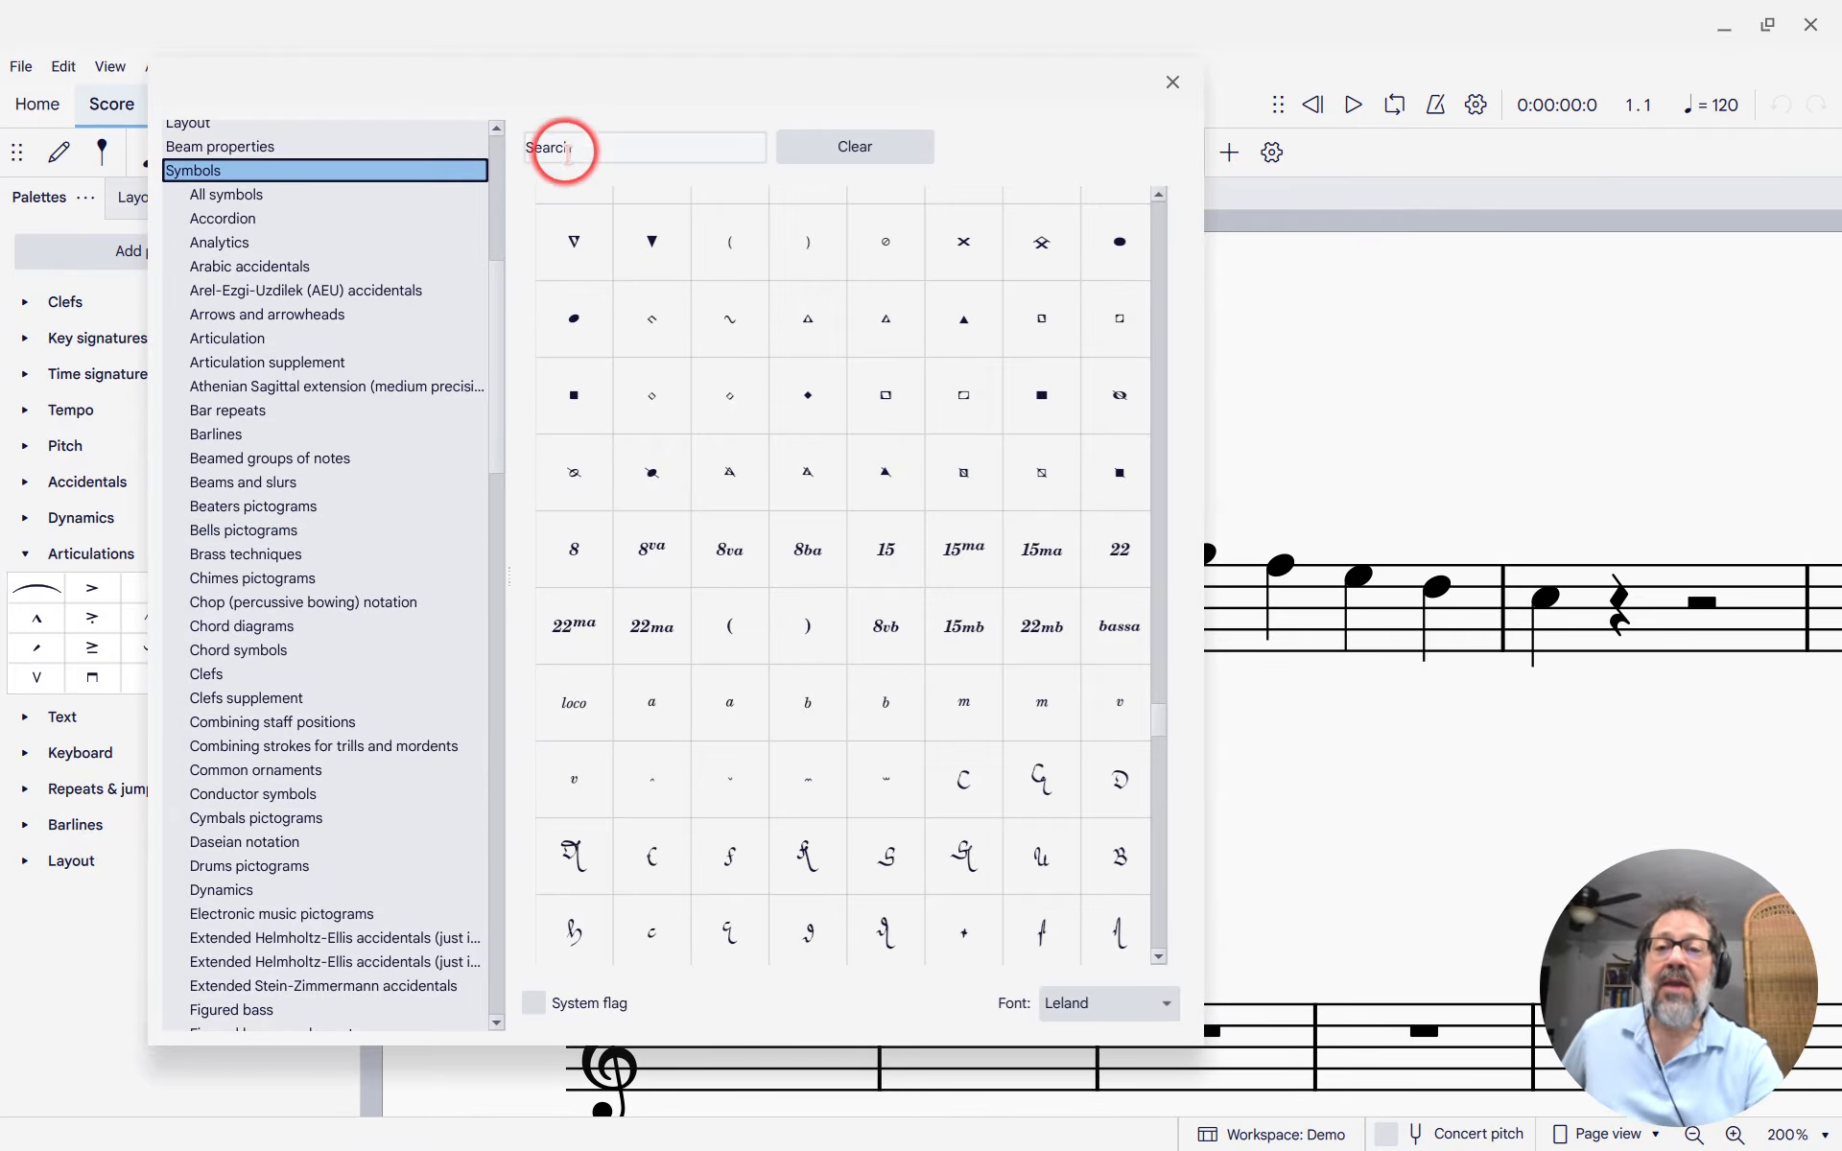
Find the French and English Renaissance lute tablature subcategory under Symbols and display its symbols.
{"action": "left_click", "coordinate": [565, 149]}
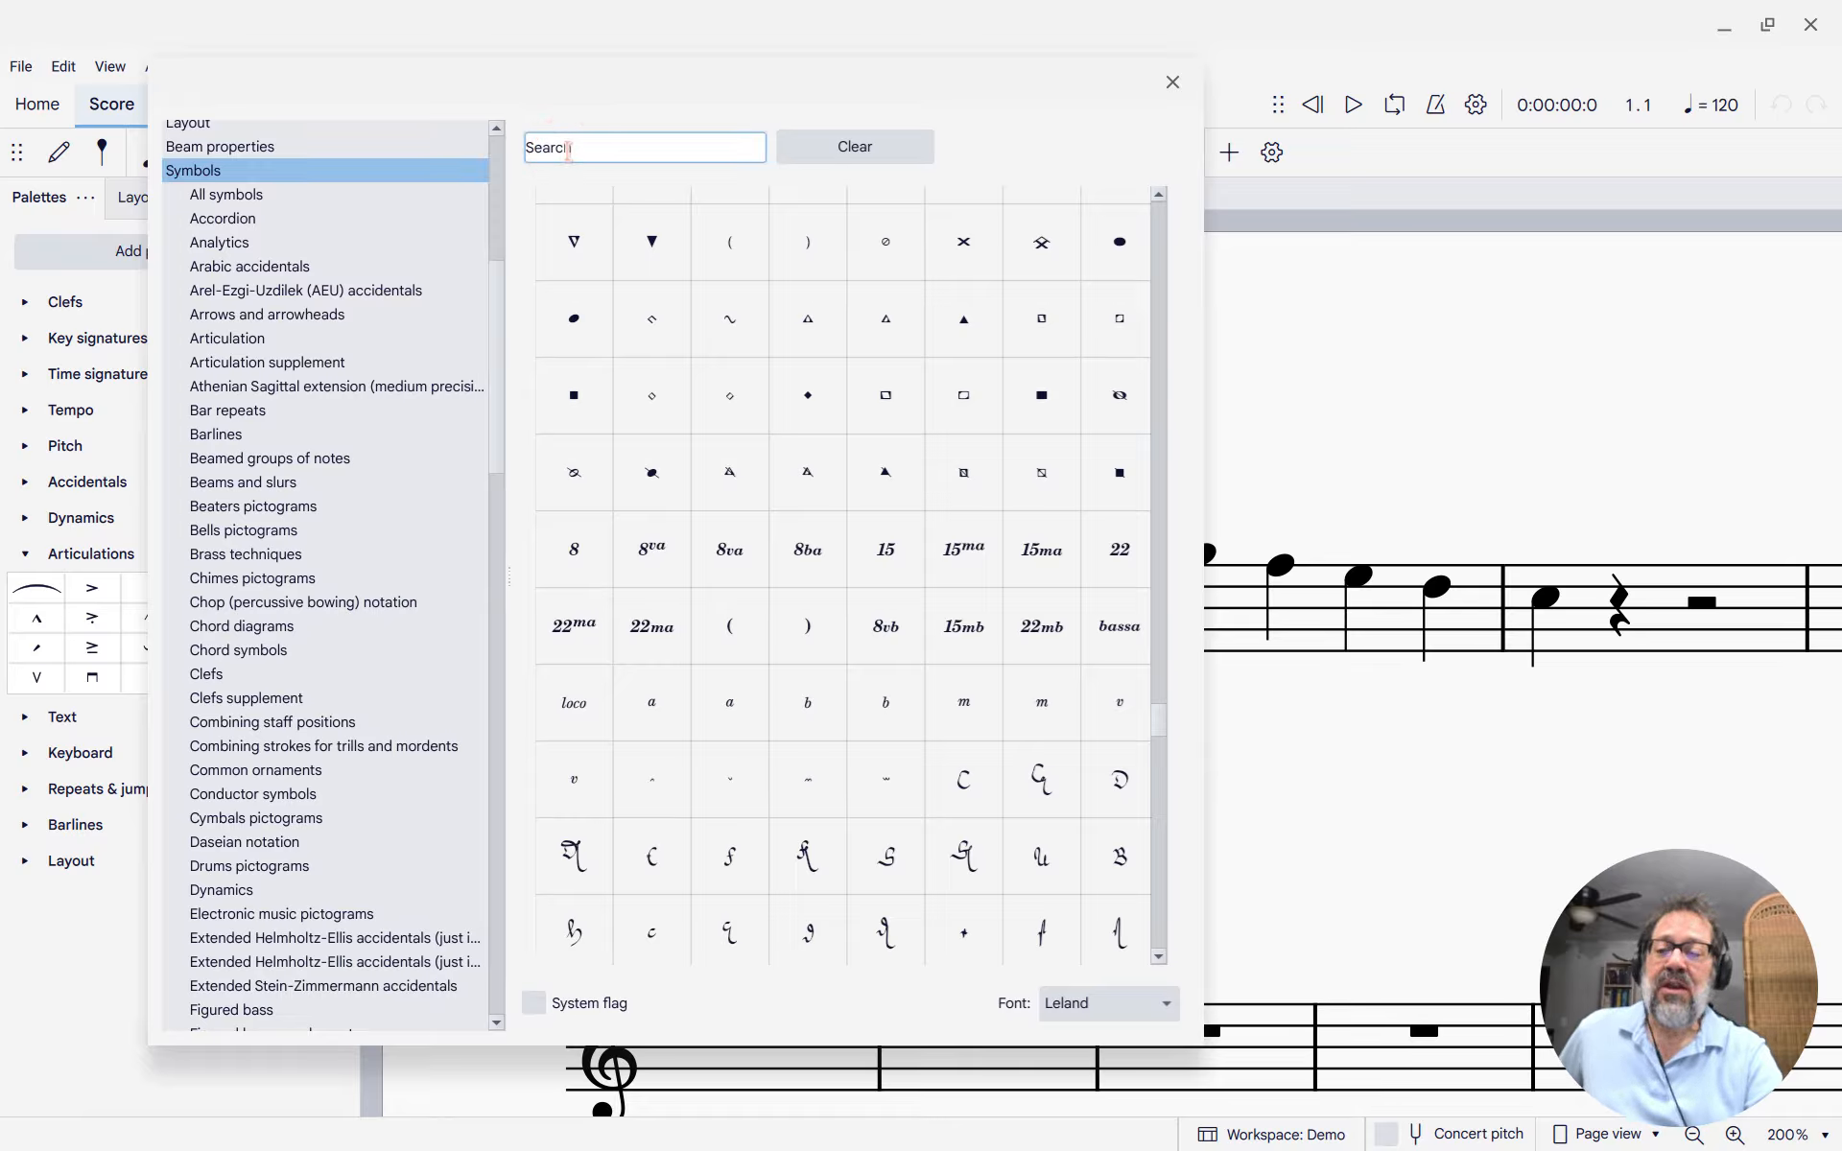
{"action": "scroll", "coordinate": [391, 596], "scroll_direction": "down", "scroll_amount": 4}
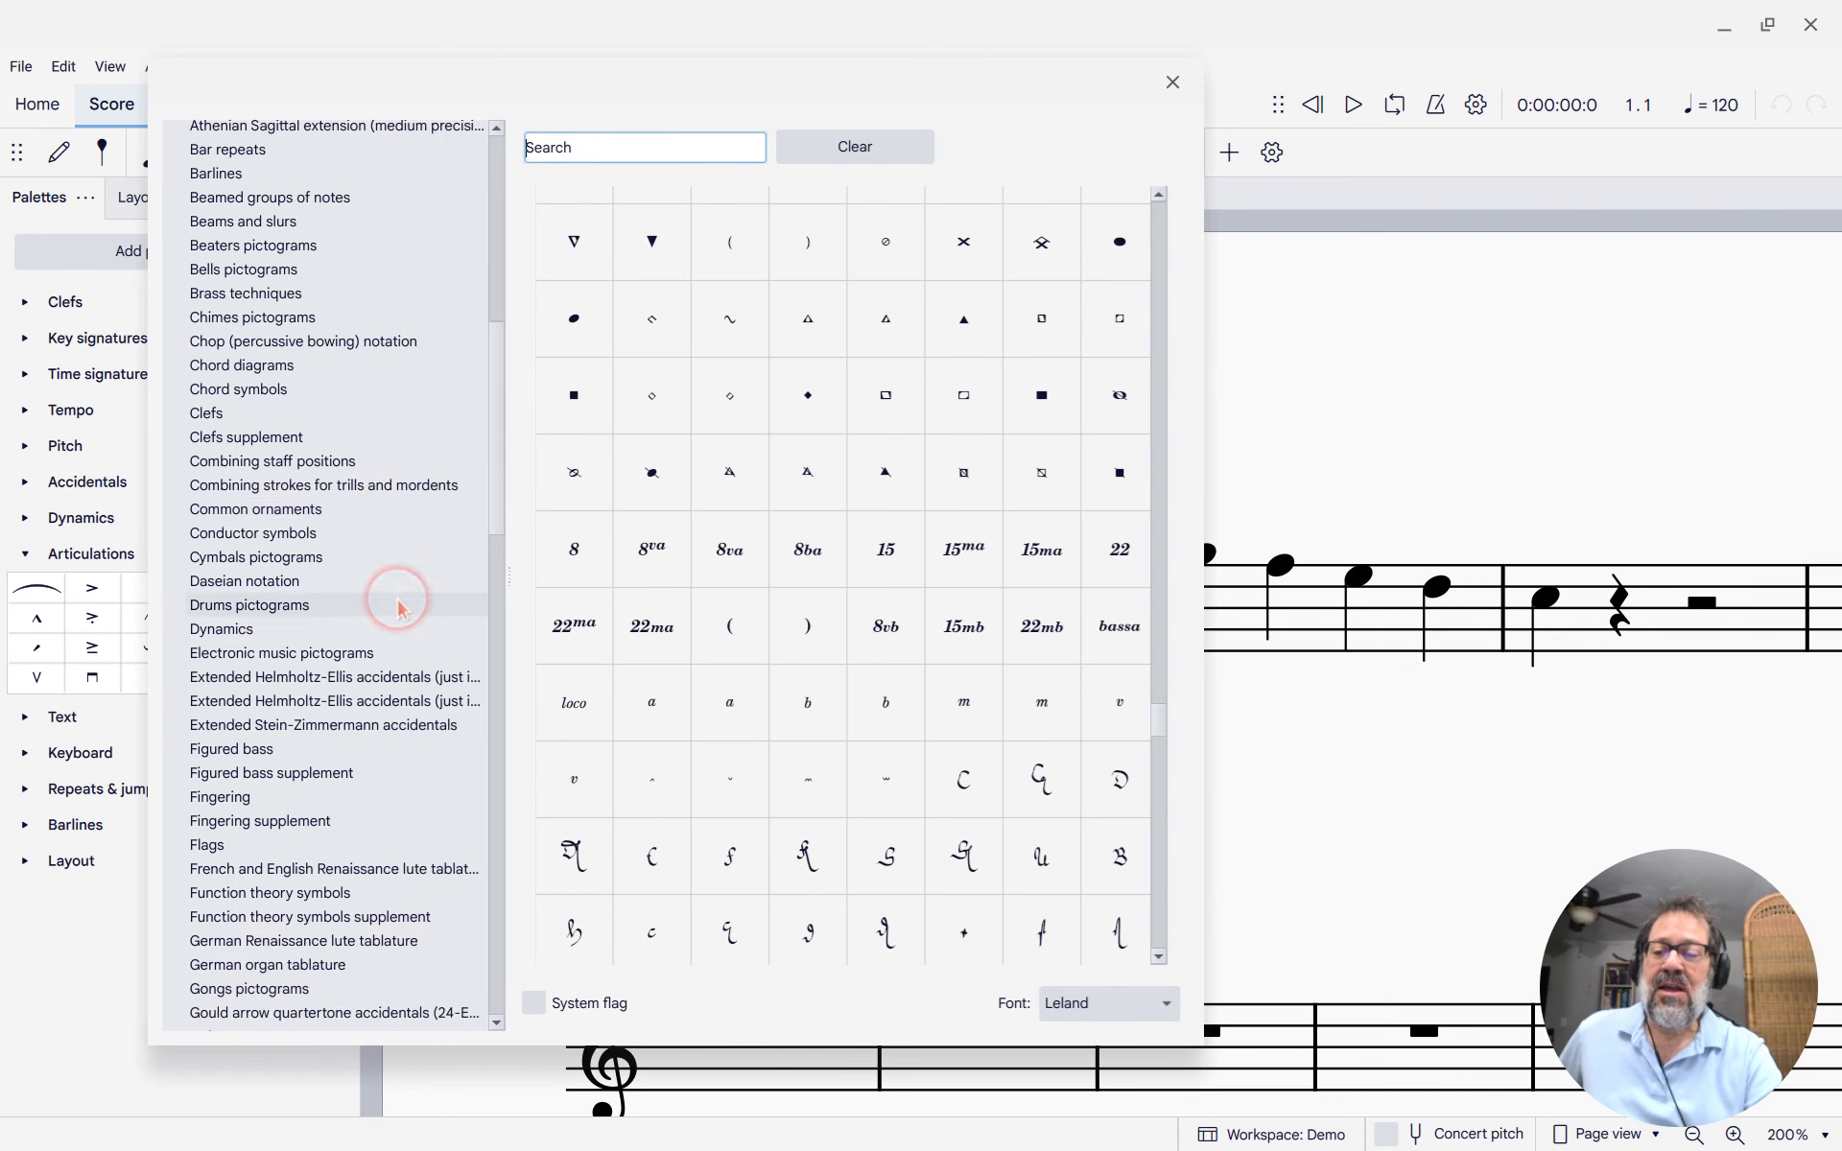
{"action": "scroll", "coordinate": [401, 609], "scroll_direction": "down", "scroll_amount": 2}
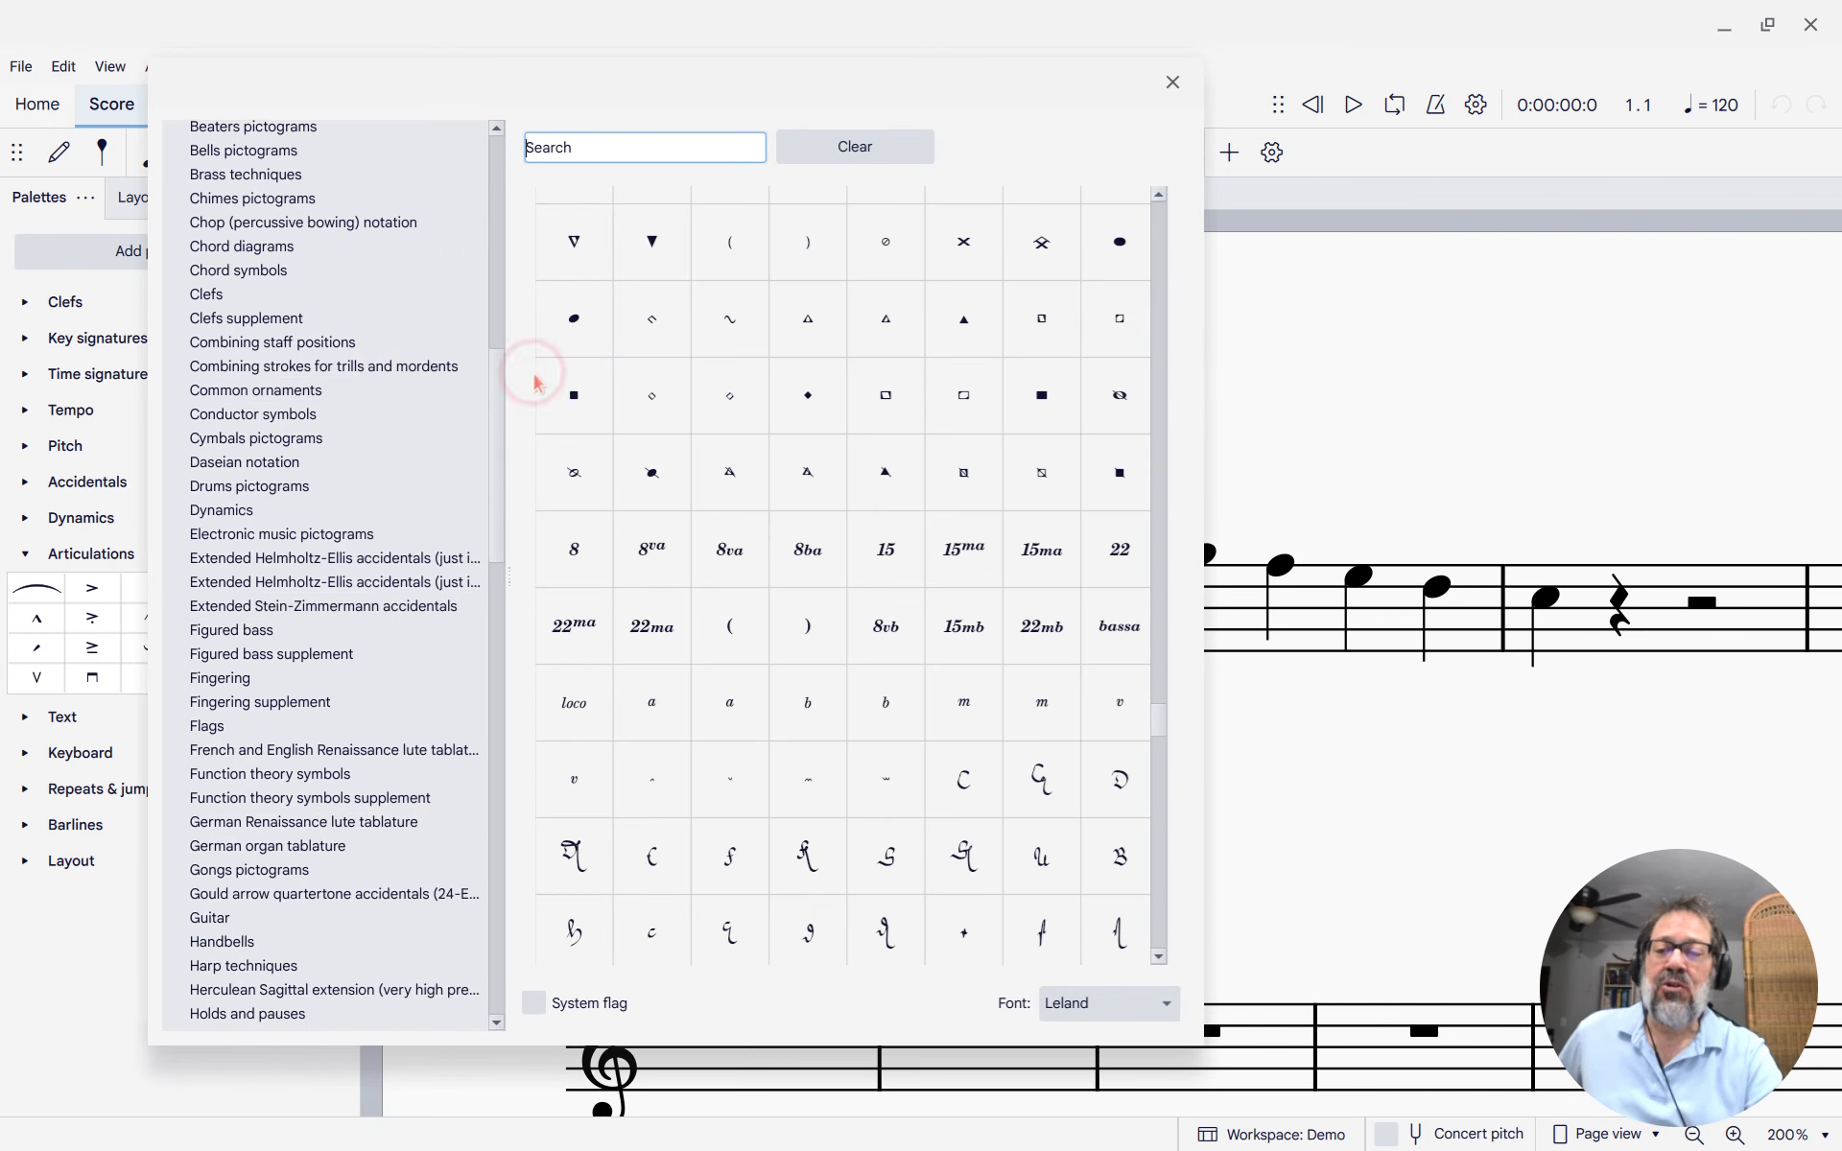
{"action": "left_click", "coordinate": [296, 758]}
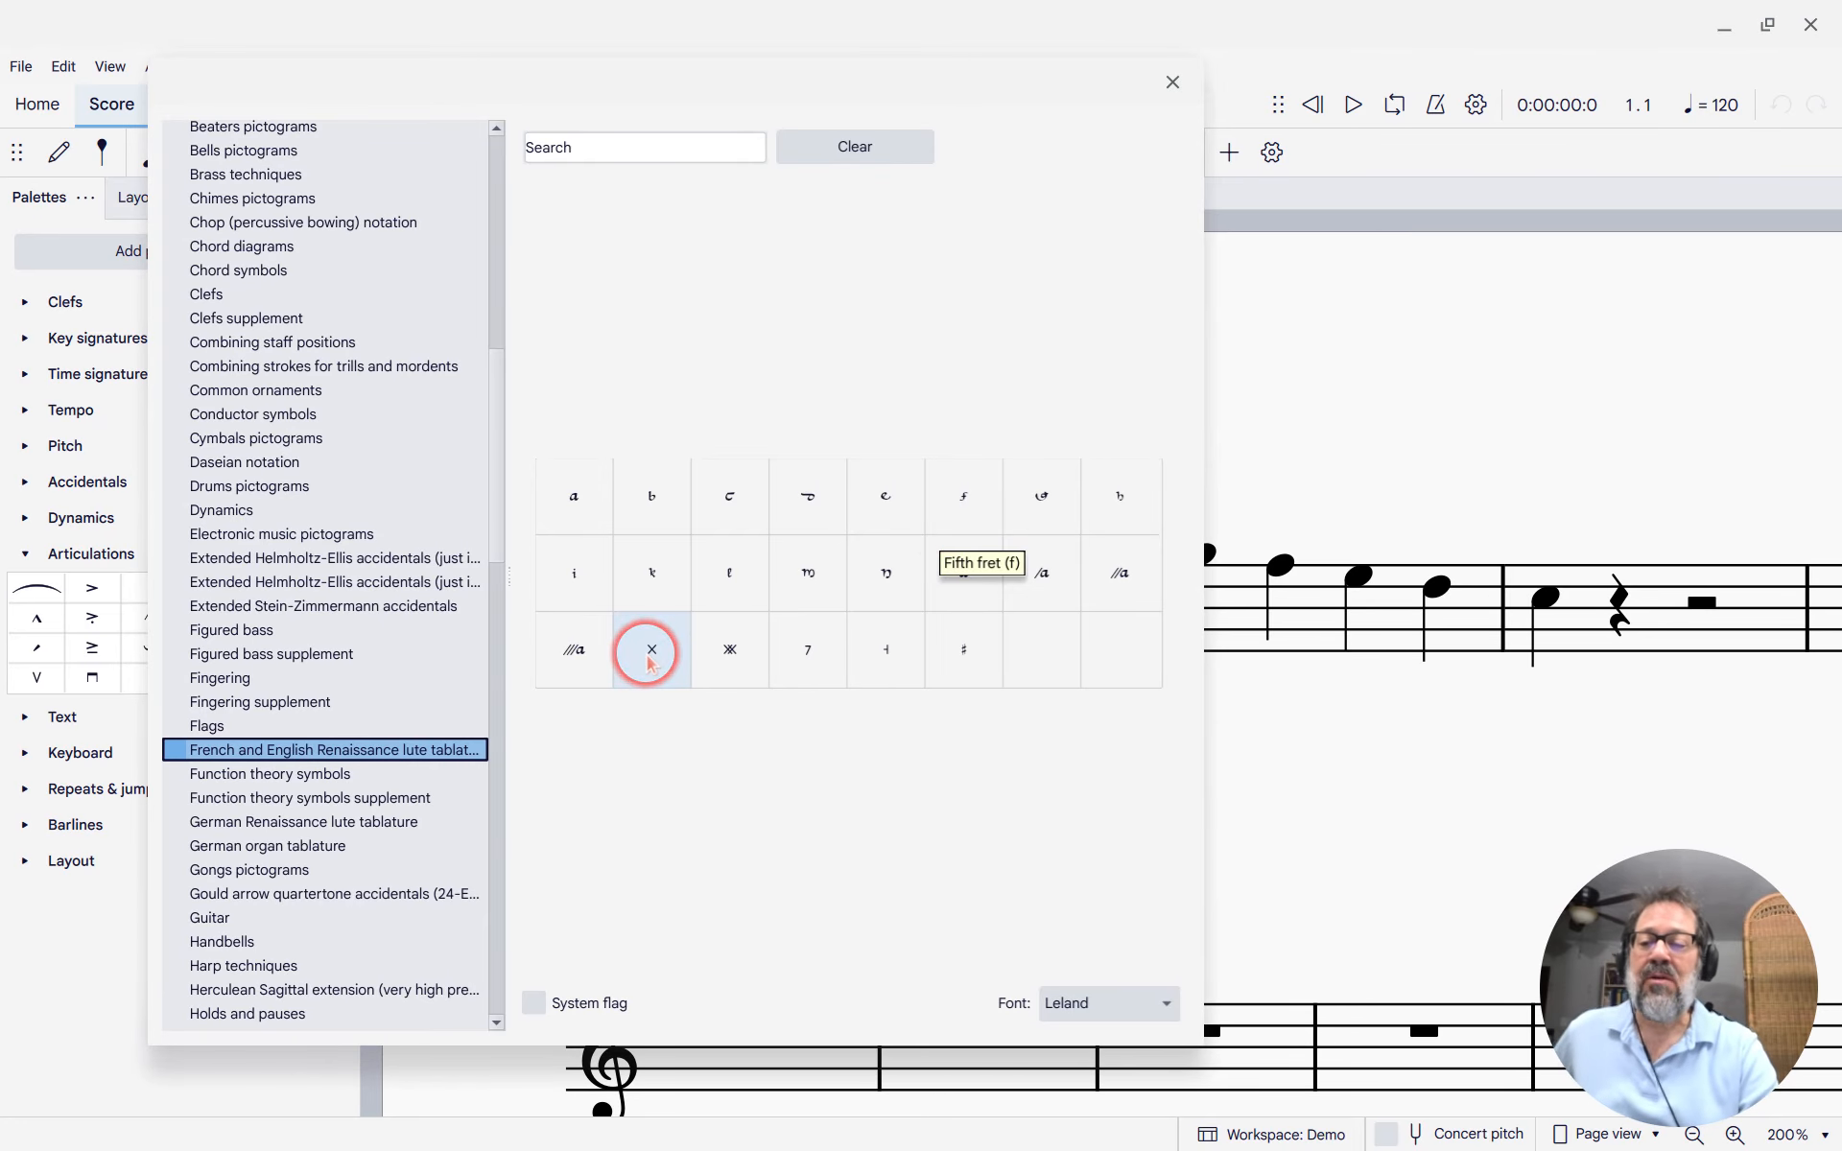
{"action": "scroll", "coordinate": [361, 855], "scroll_direction": "down", "scroll_amount": 1}
Search the lute tablature symbols for "notehead" and clear the search.
{"action": "left_click", "coordinate": [606, 153]}
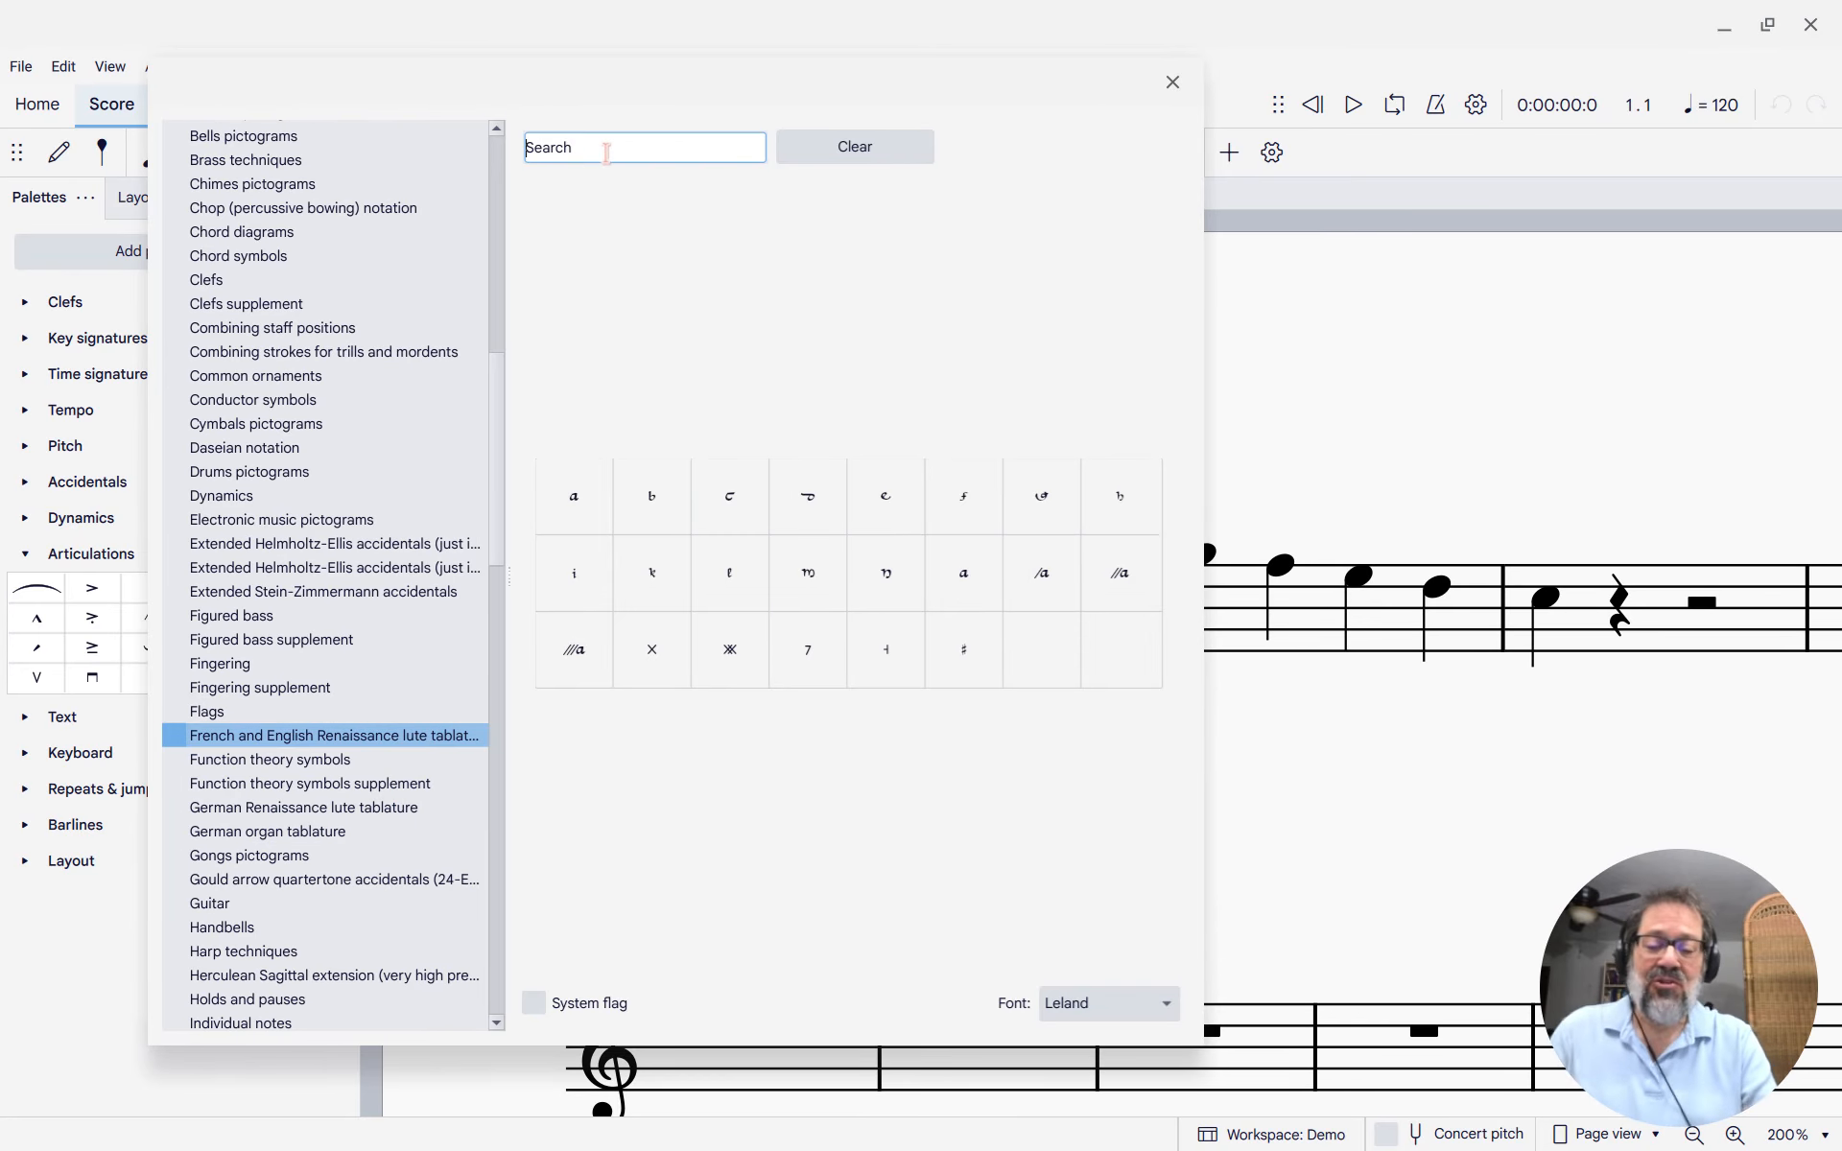
{"action": "type", "text": "note"}
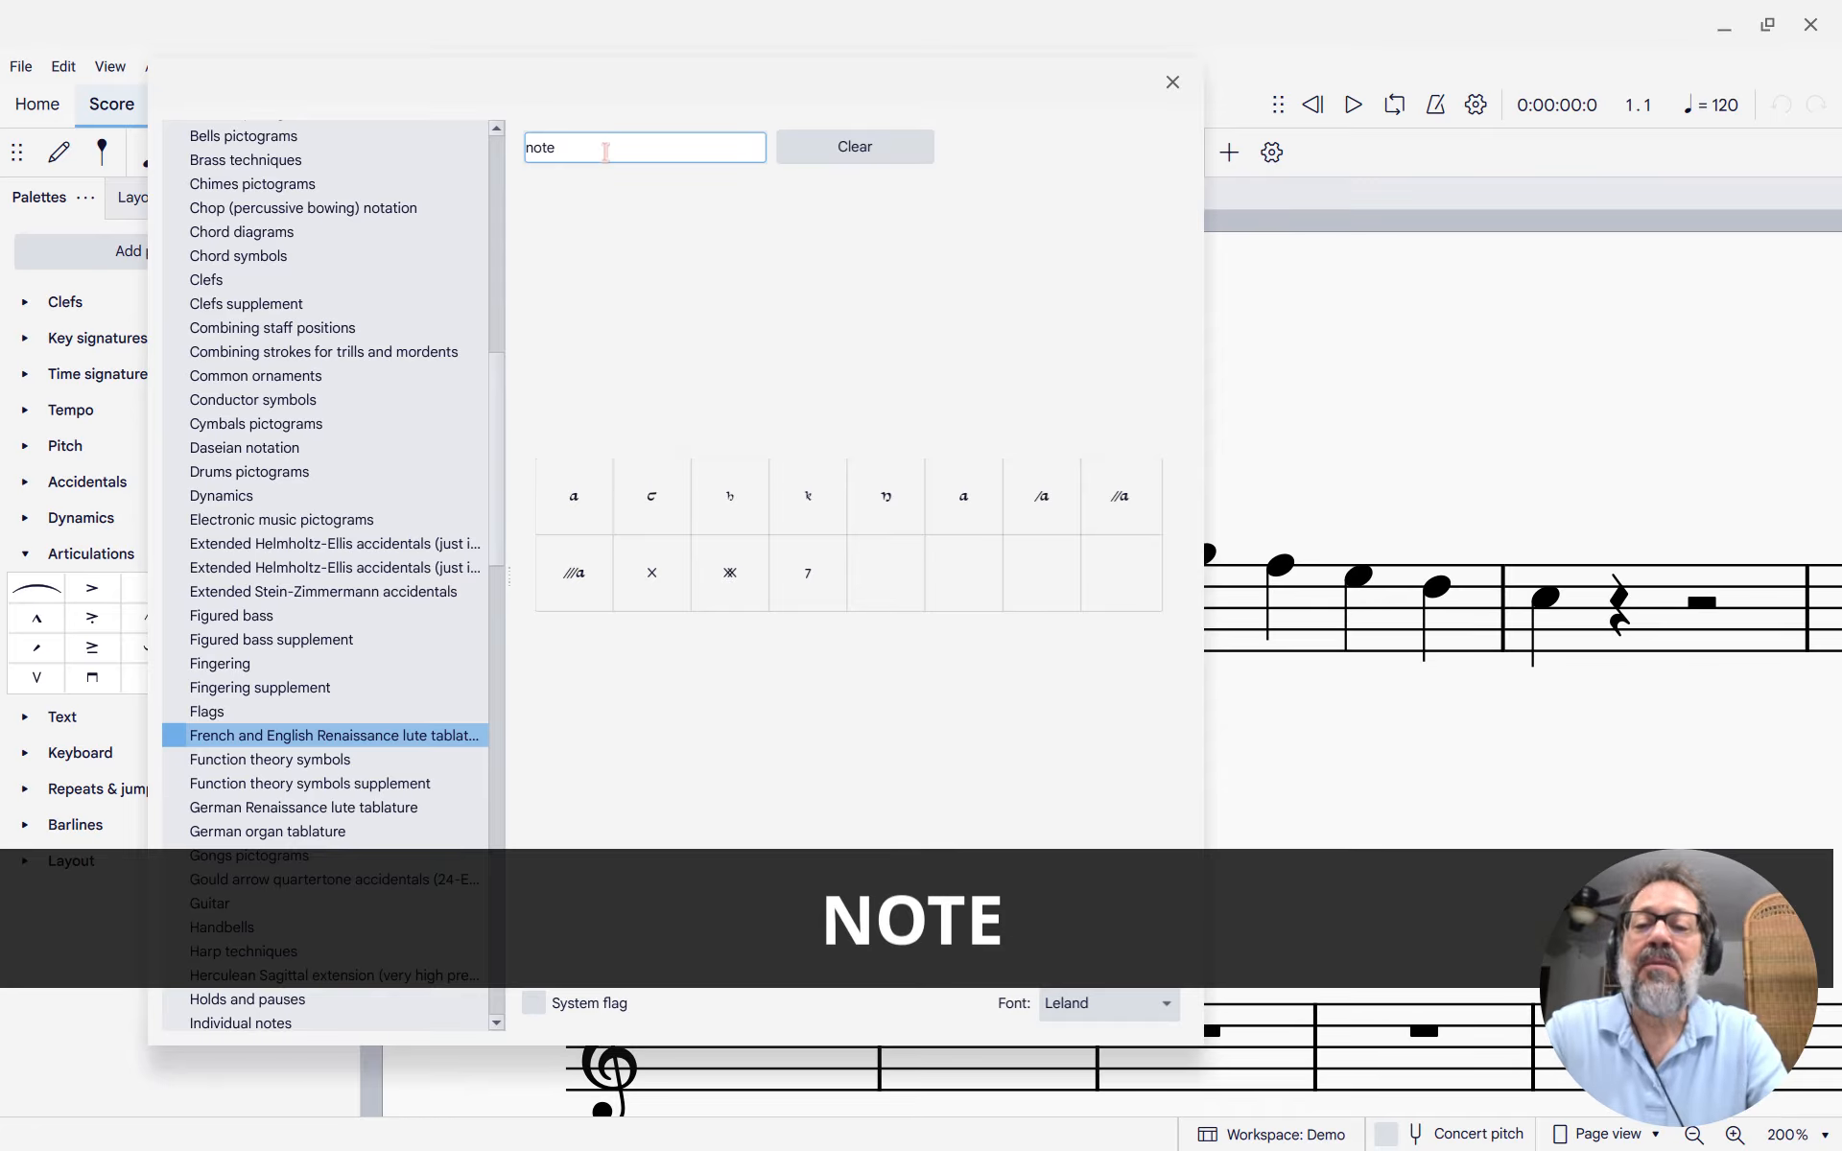
{"action": "type", "text": "head"}
{"action": "left_click", "coordinate": [831, 153]}
{"action": "left_click", "coordinate": [833, 146]}
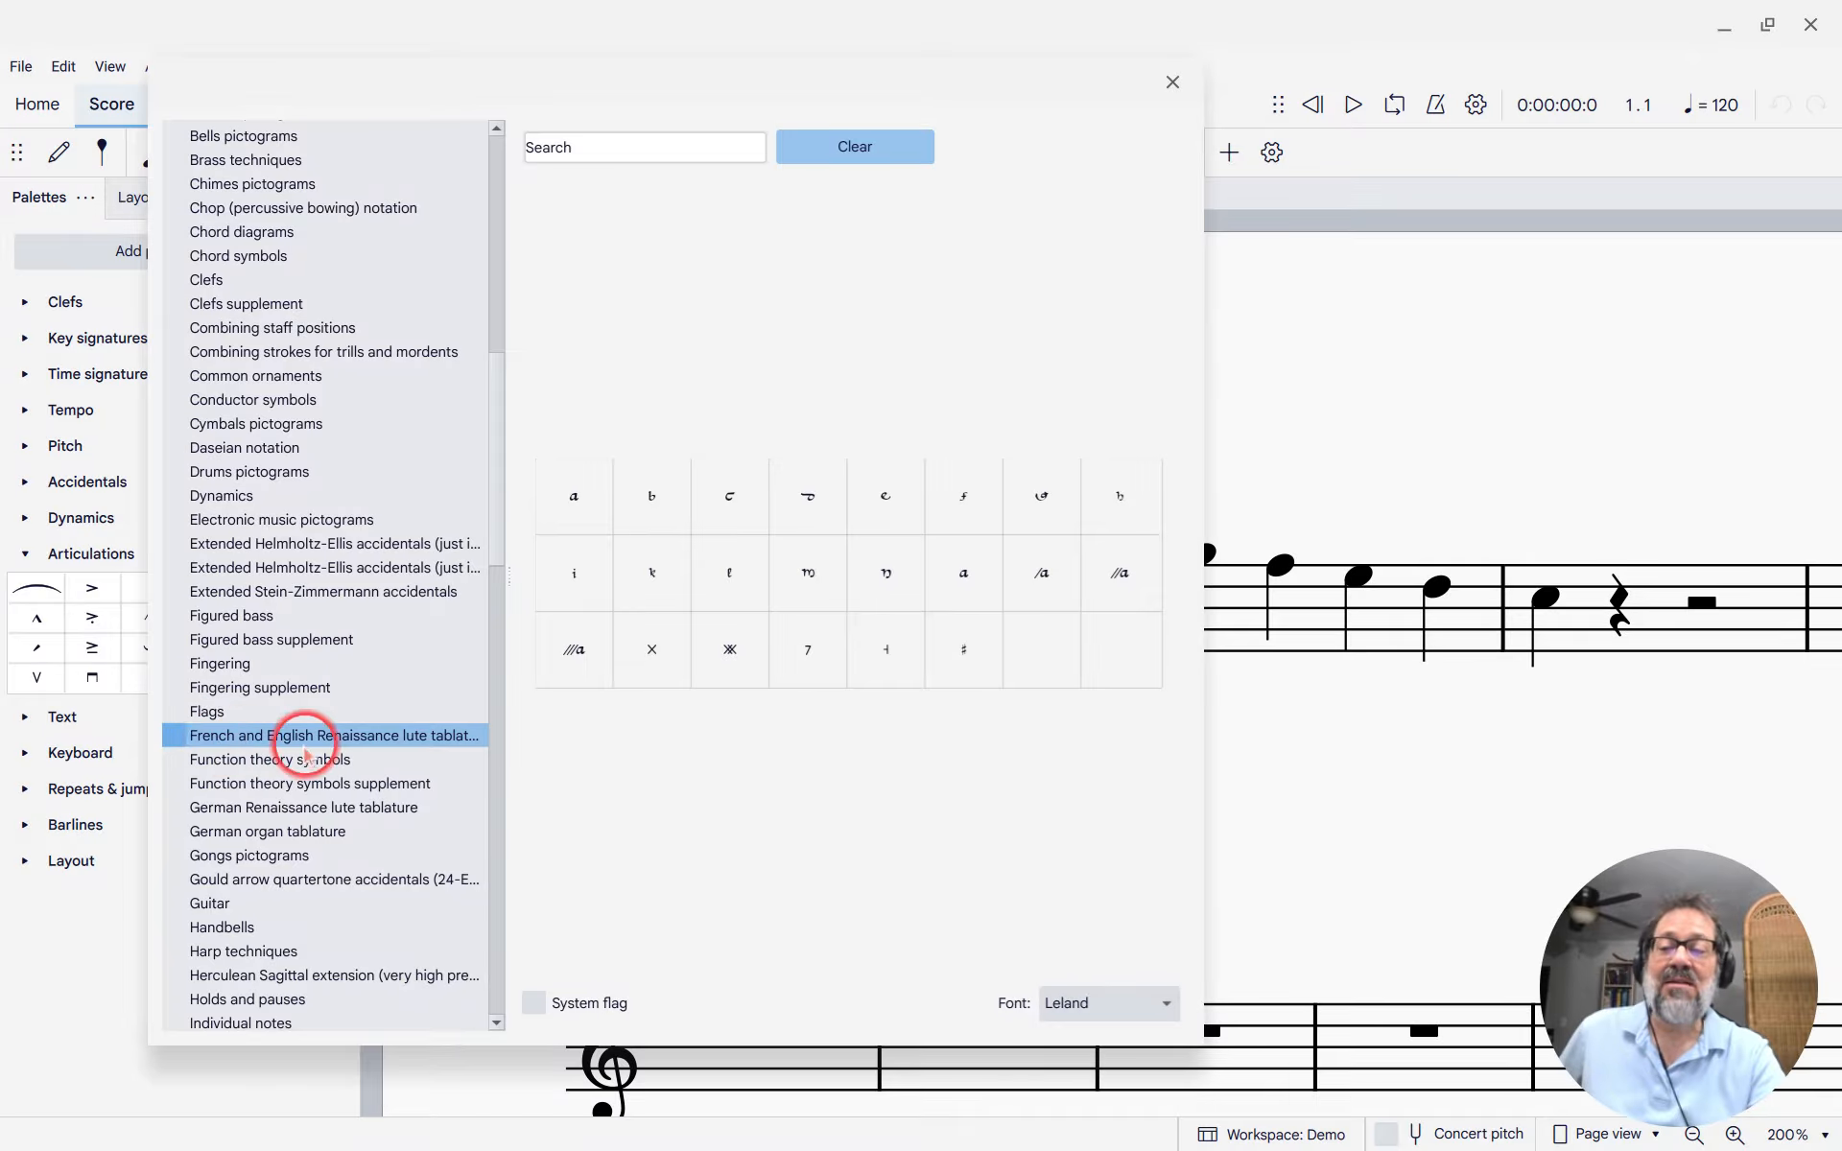
Switch to the All symbols subcategory and search it for "note".
{"action": "scroll", "coordinate": [317, 752], "scroll_direction": "up", "scroll_amount": 10}
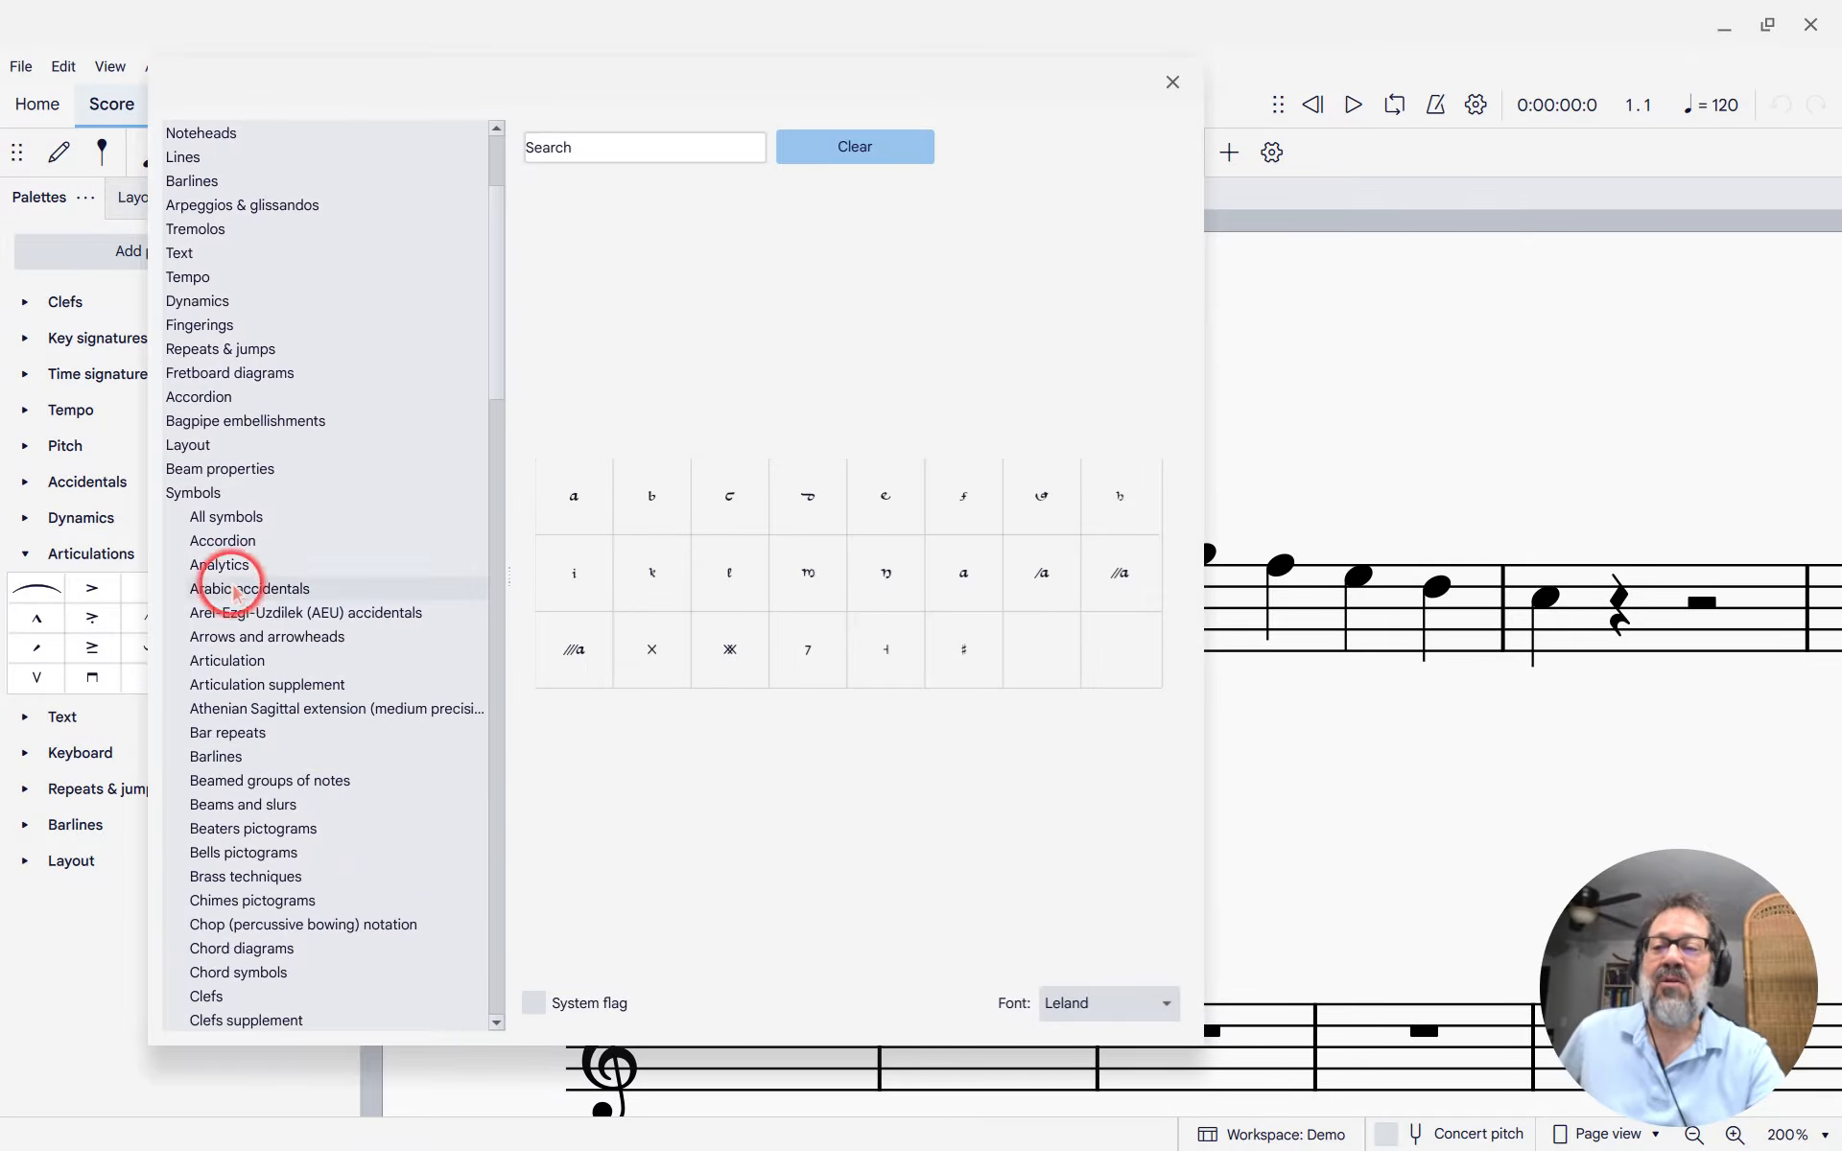
{"action": "left_click", "coordinate": [216, 518]}
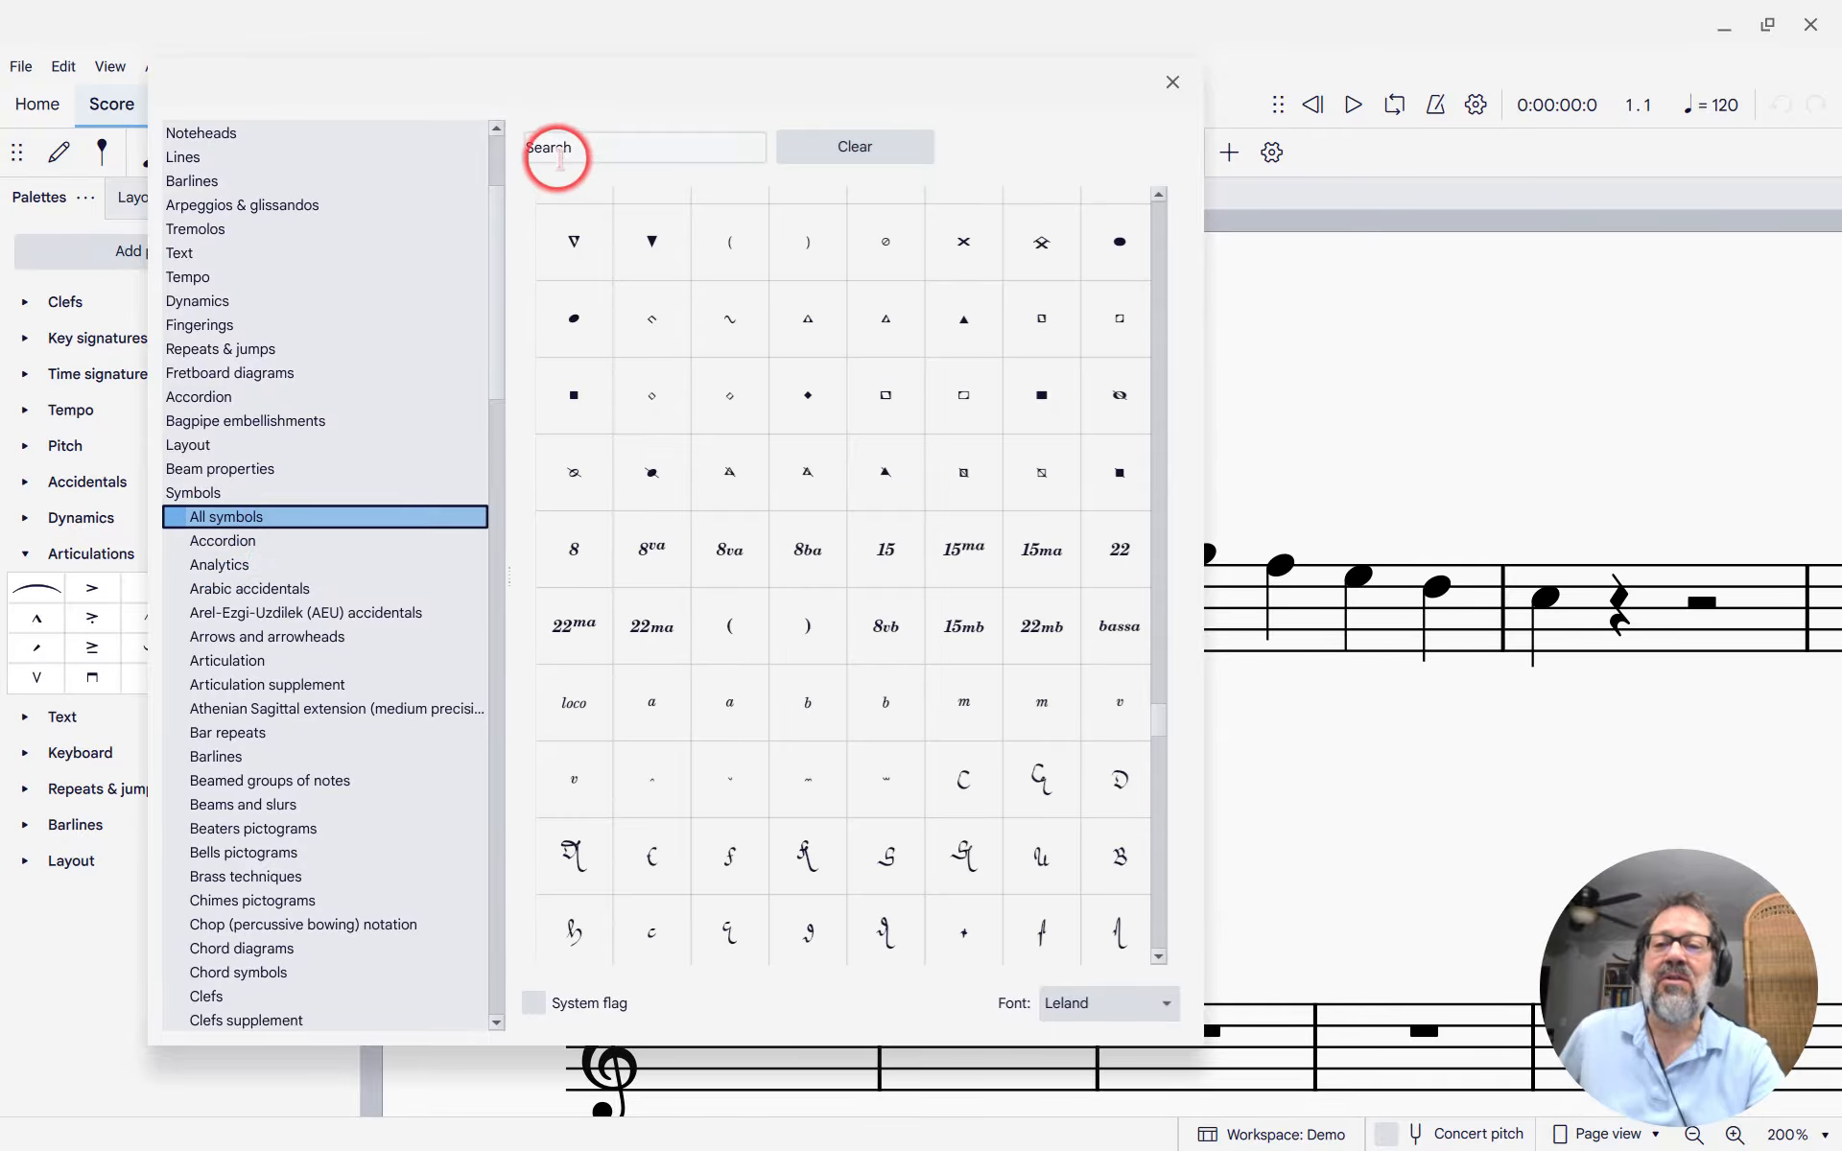
{"action": "left_click", "coordinate": [561, 148]}
{"action": "type", "text": "note"}
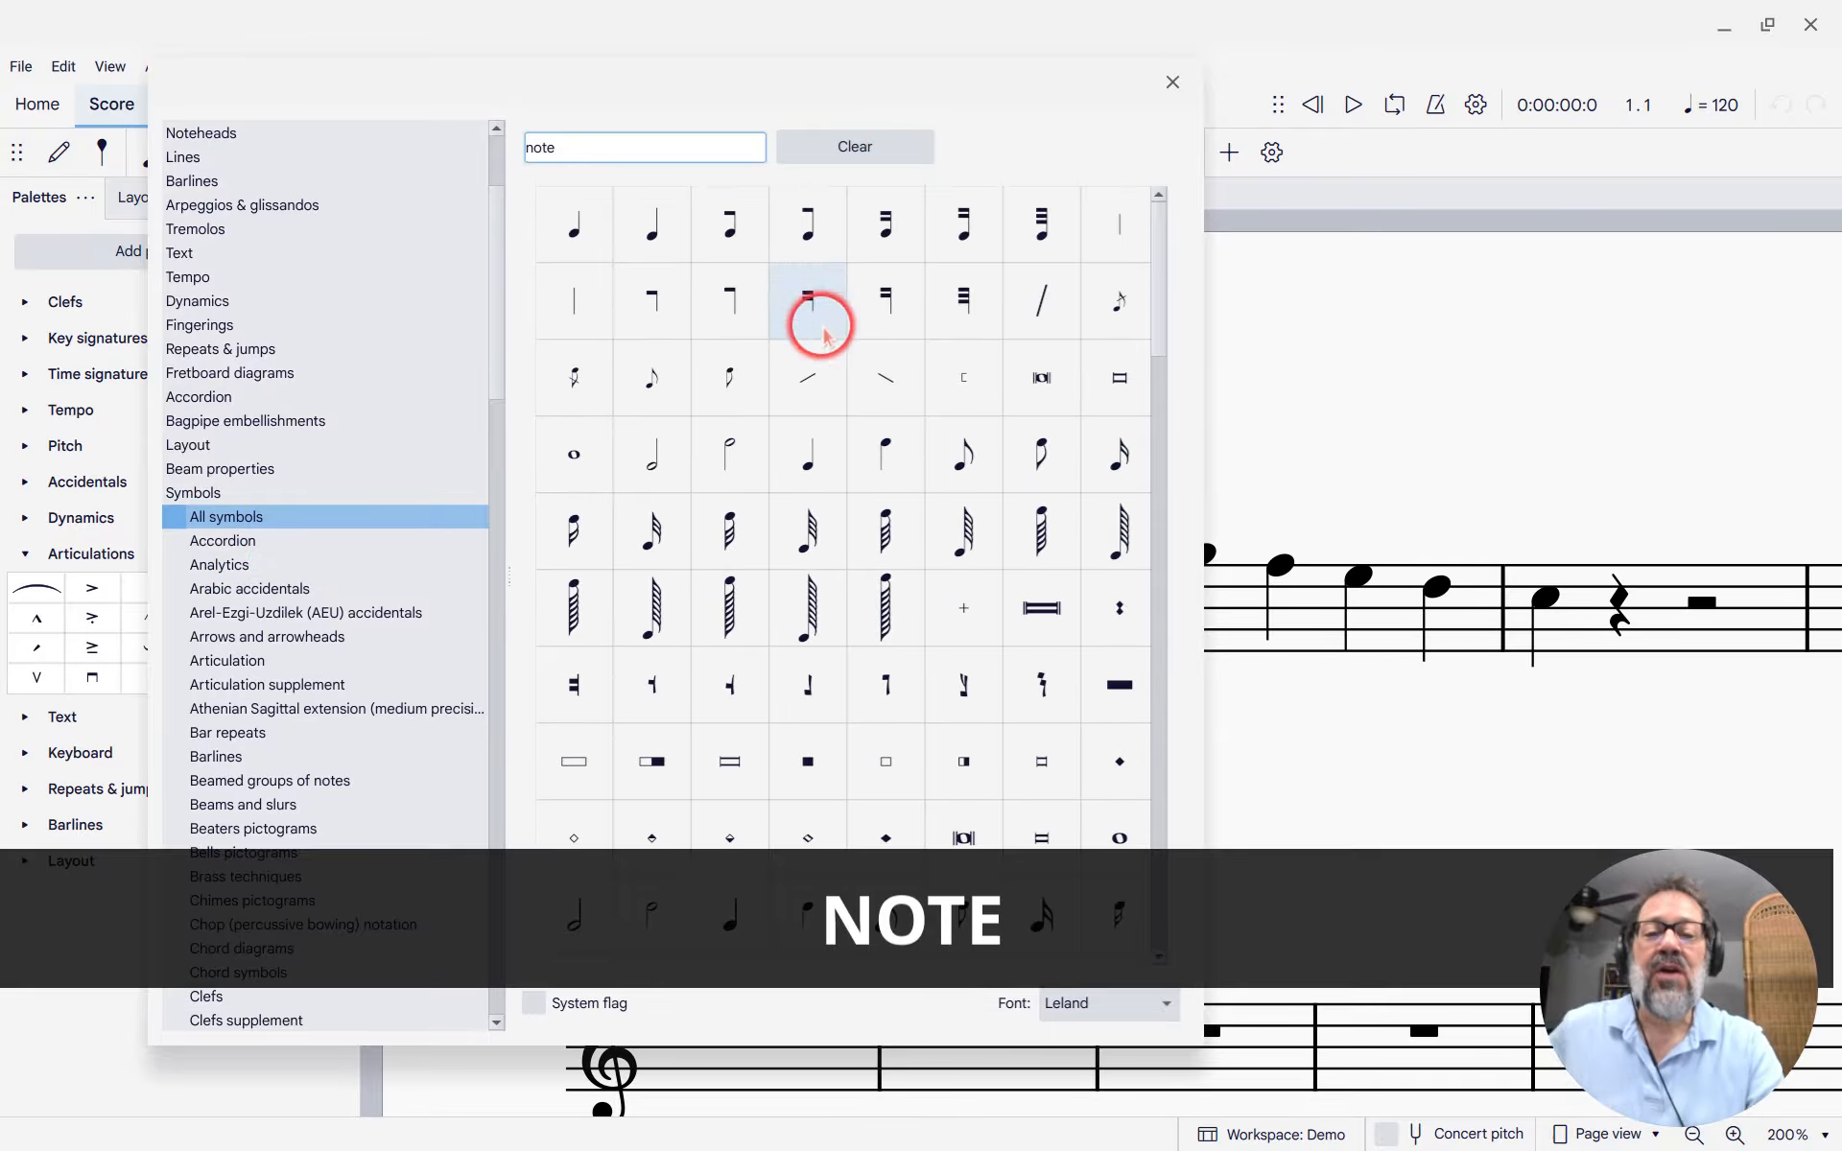
Examine the symbols matching "note" from the start of the results to the end.
{"action": "scroll", "coordinate": [823, 326], "scroll_direction": "down", "scroll_amount": 6}
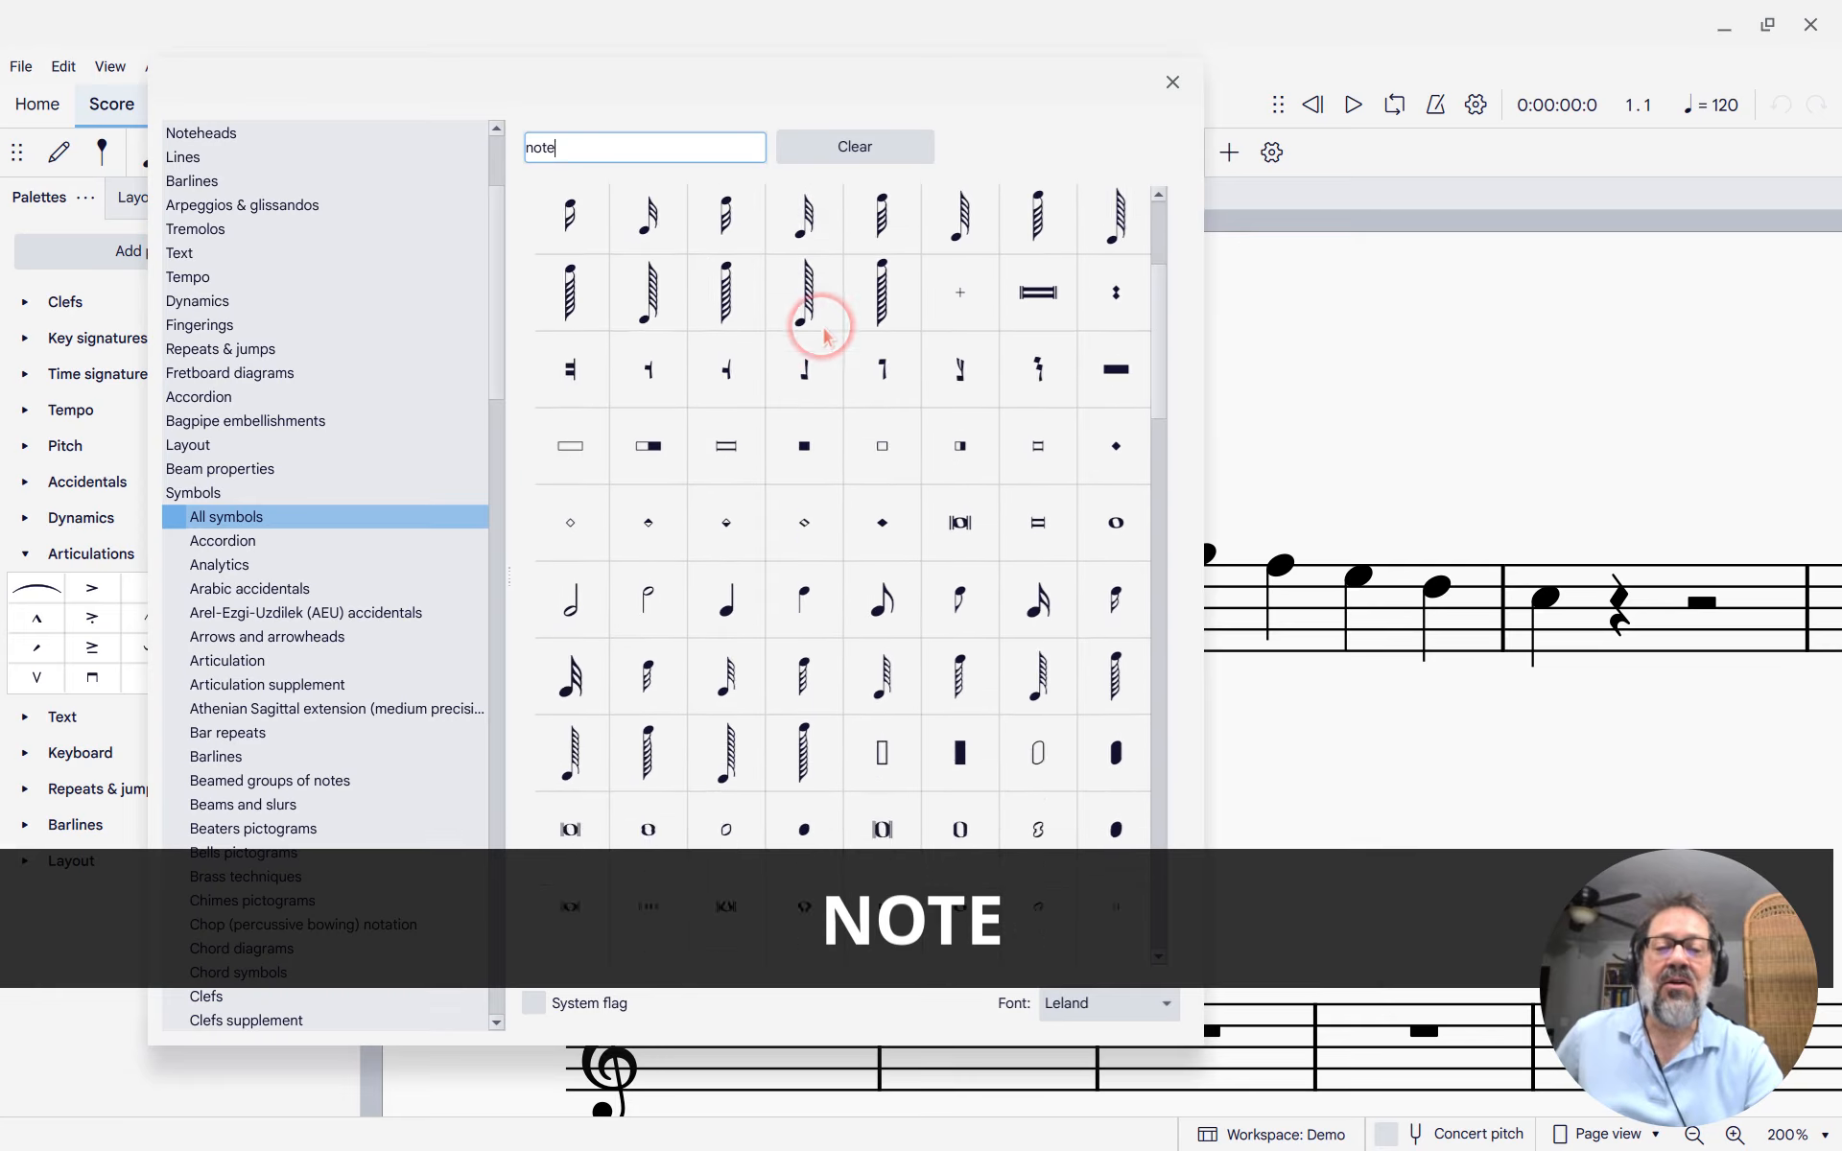
{"action": "scroll", "coordinate": [827, 338], "scroll_direction": "down", "scroll_amount": 7}
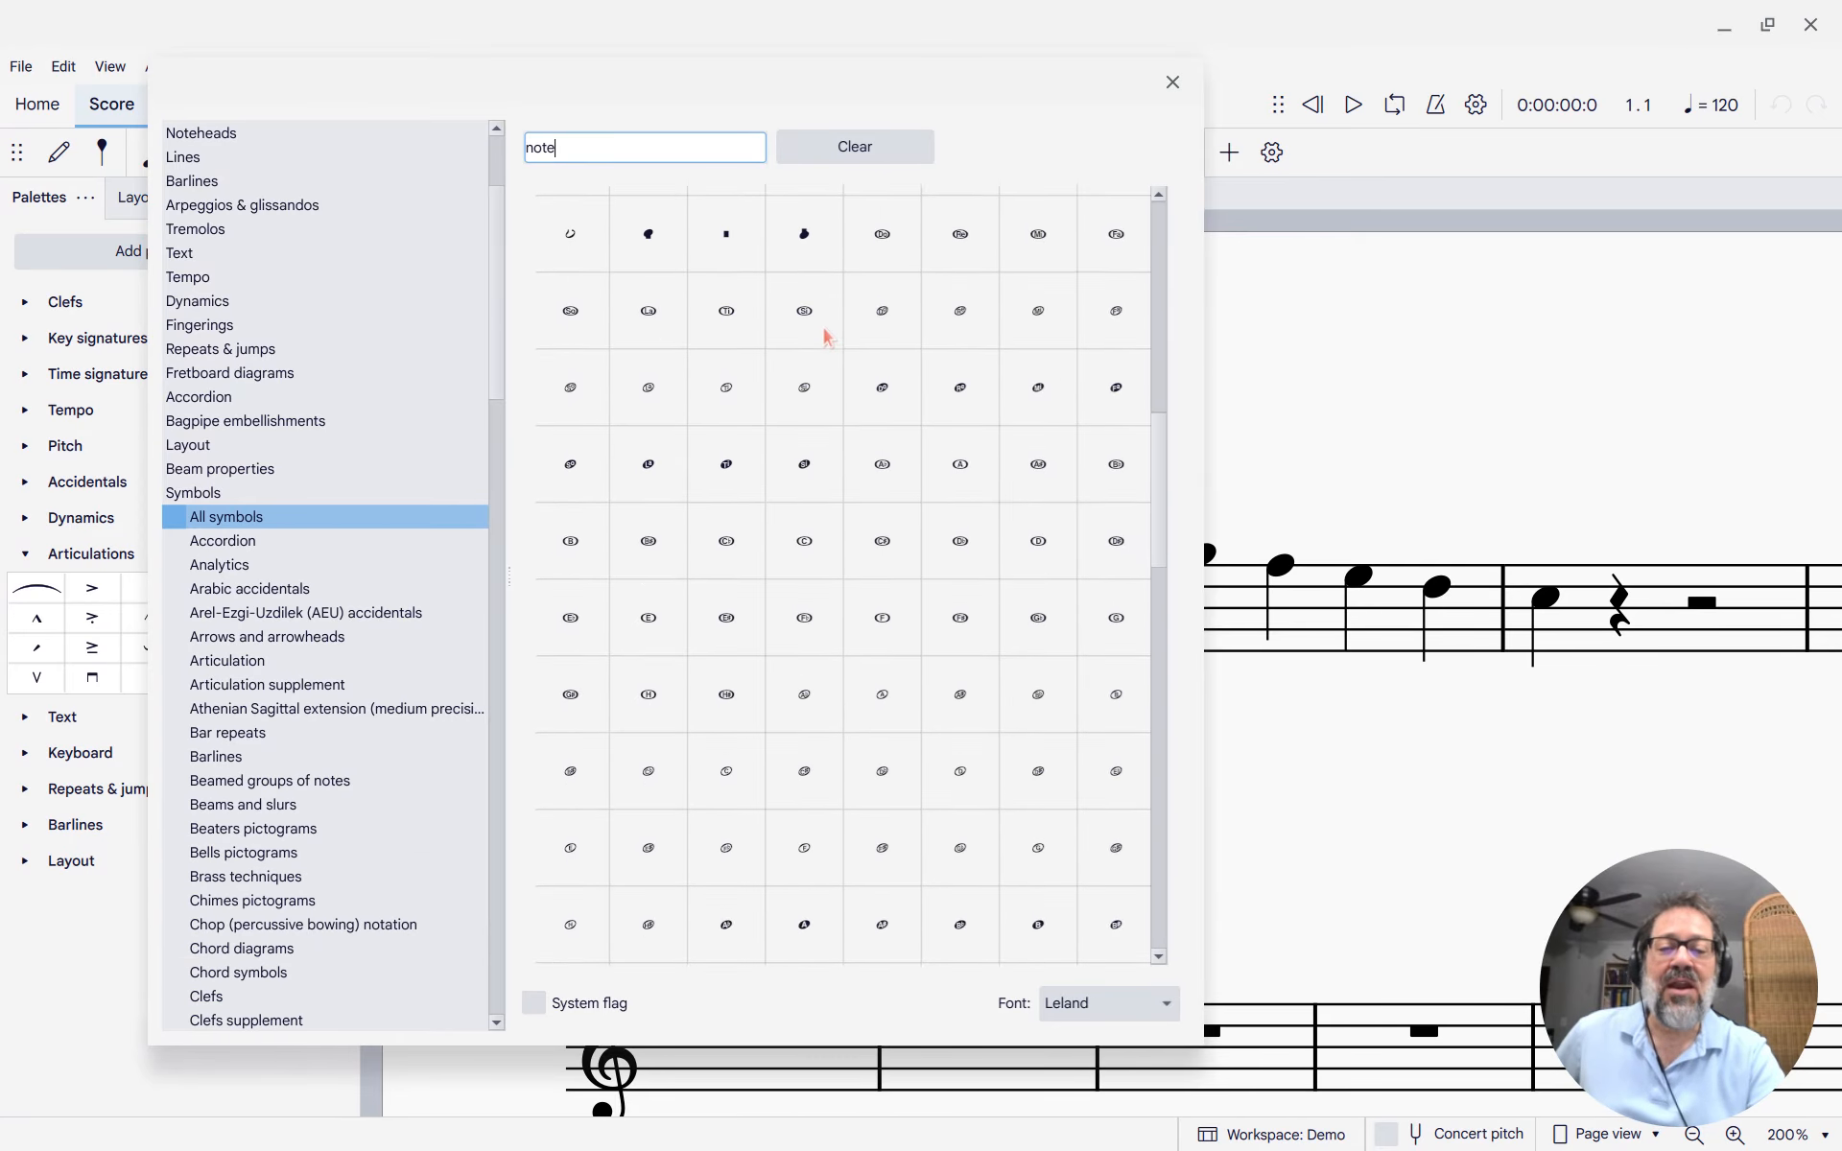
{"action": "scroll", "coordinate": [872, 526], "scroll_direction": "down", "scroll_amount": 6}
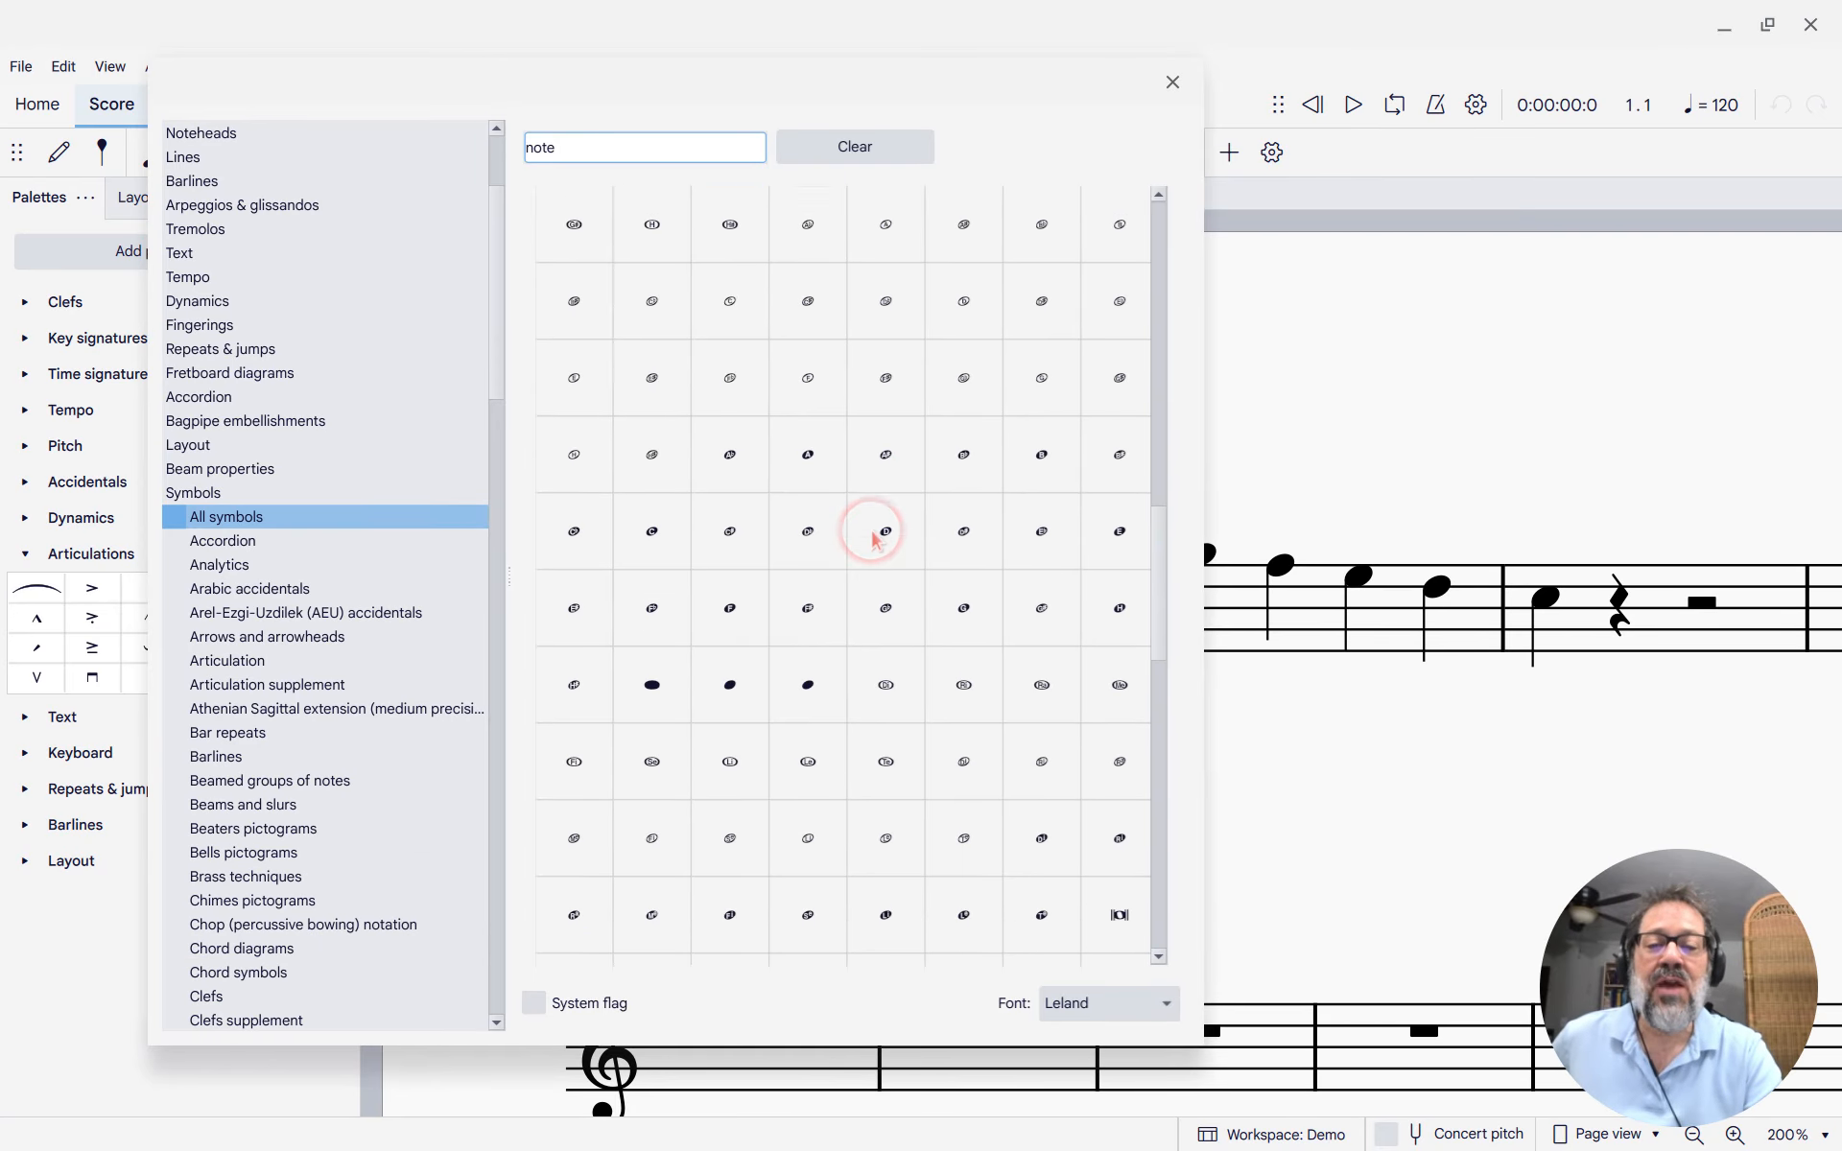
{"action": "left_click", "coordinate": [884, 547]}
{"action": "scroll", "coordinate": [888, 552], "scroll_direction": "down", "scroll_amount": 5}
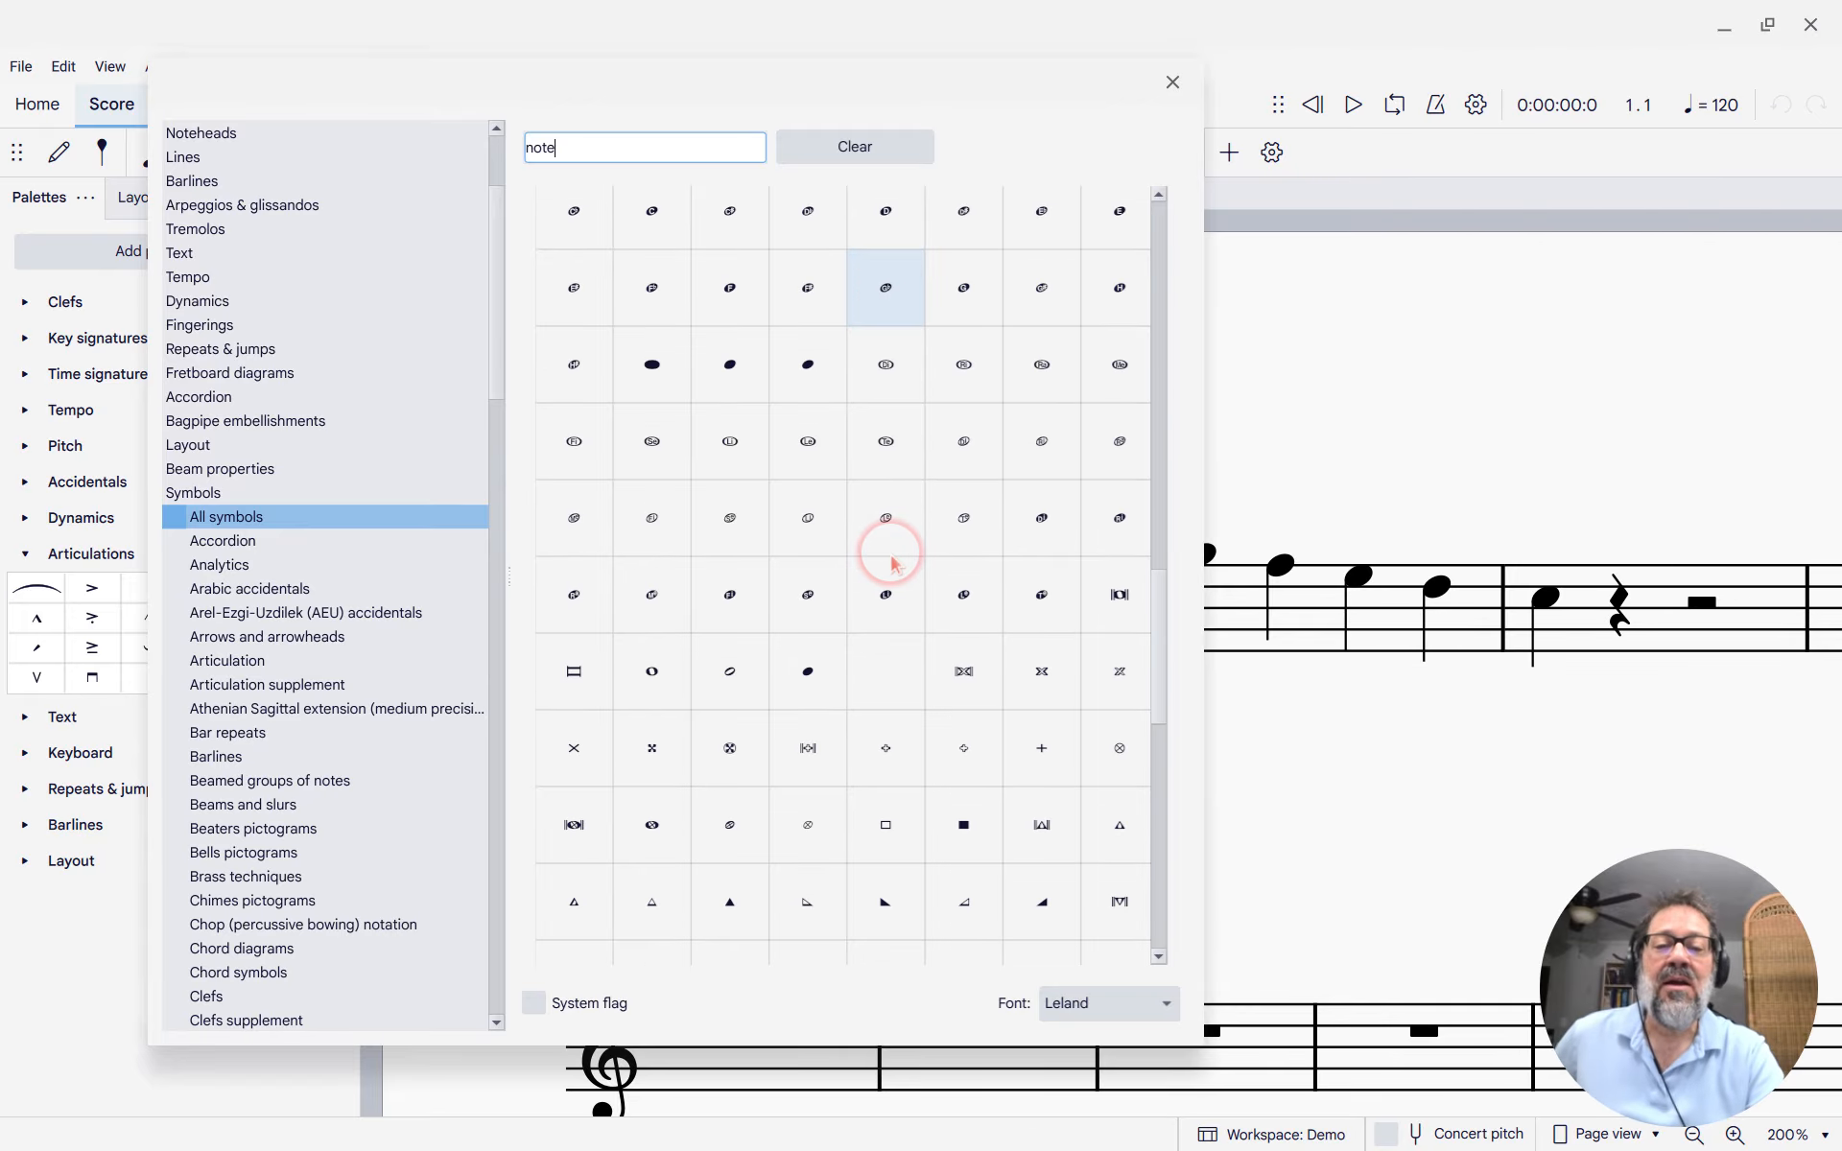
{"action": "scroll", "coordinate": [893, 564], "scroll_direction": "down", "scroll_amount": 4}
{"action": "left_click", "coordinate": [885, 576]}
{"action": "scroll", "coordinate": [888, 579], "scroll_direction": "down", "scroll_amount": 2}
{"action": "scroll", "coordinate": [887, 574], "scroll_direction": "down", "scroll_amount": 3}
{"action": "left_click", "coordinate": [807, 821]}
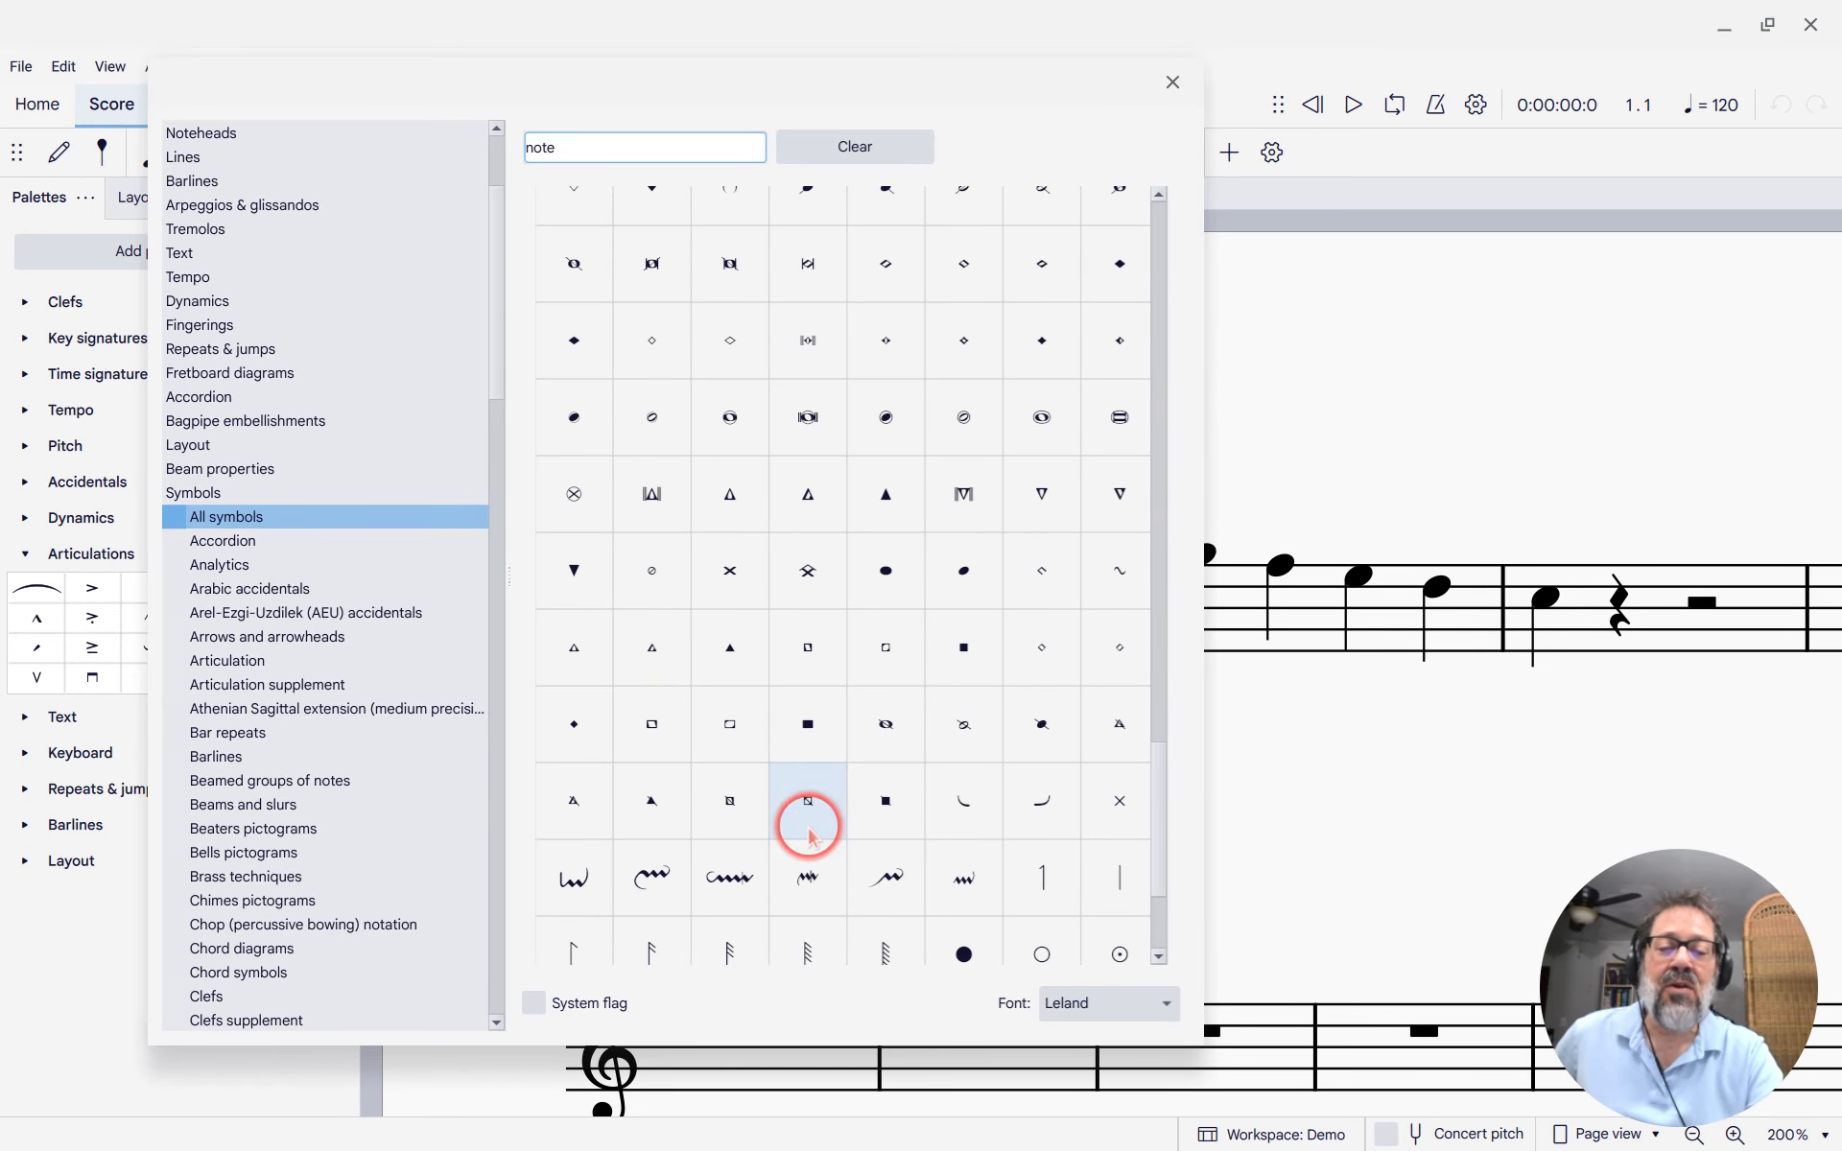
{"action": "scroll", "coordinate": [809, 830], "scroll_direction": "down", "scroll_amount": 1}
{"action": "scroll", "coordinate": [809, 834], "scroll_direction": "up", "scroll_amount": 5}
Narrow the All symbols search to "notehead" and look through the matching symbols.
{"action": "left_click", "coordinate": [574, 145]}
{"action": "type", "text": "he"}
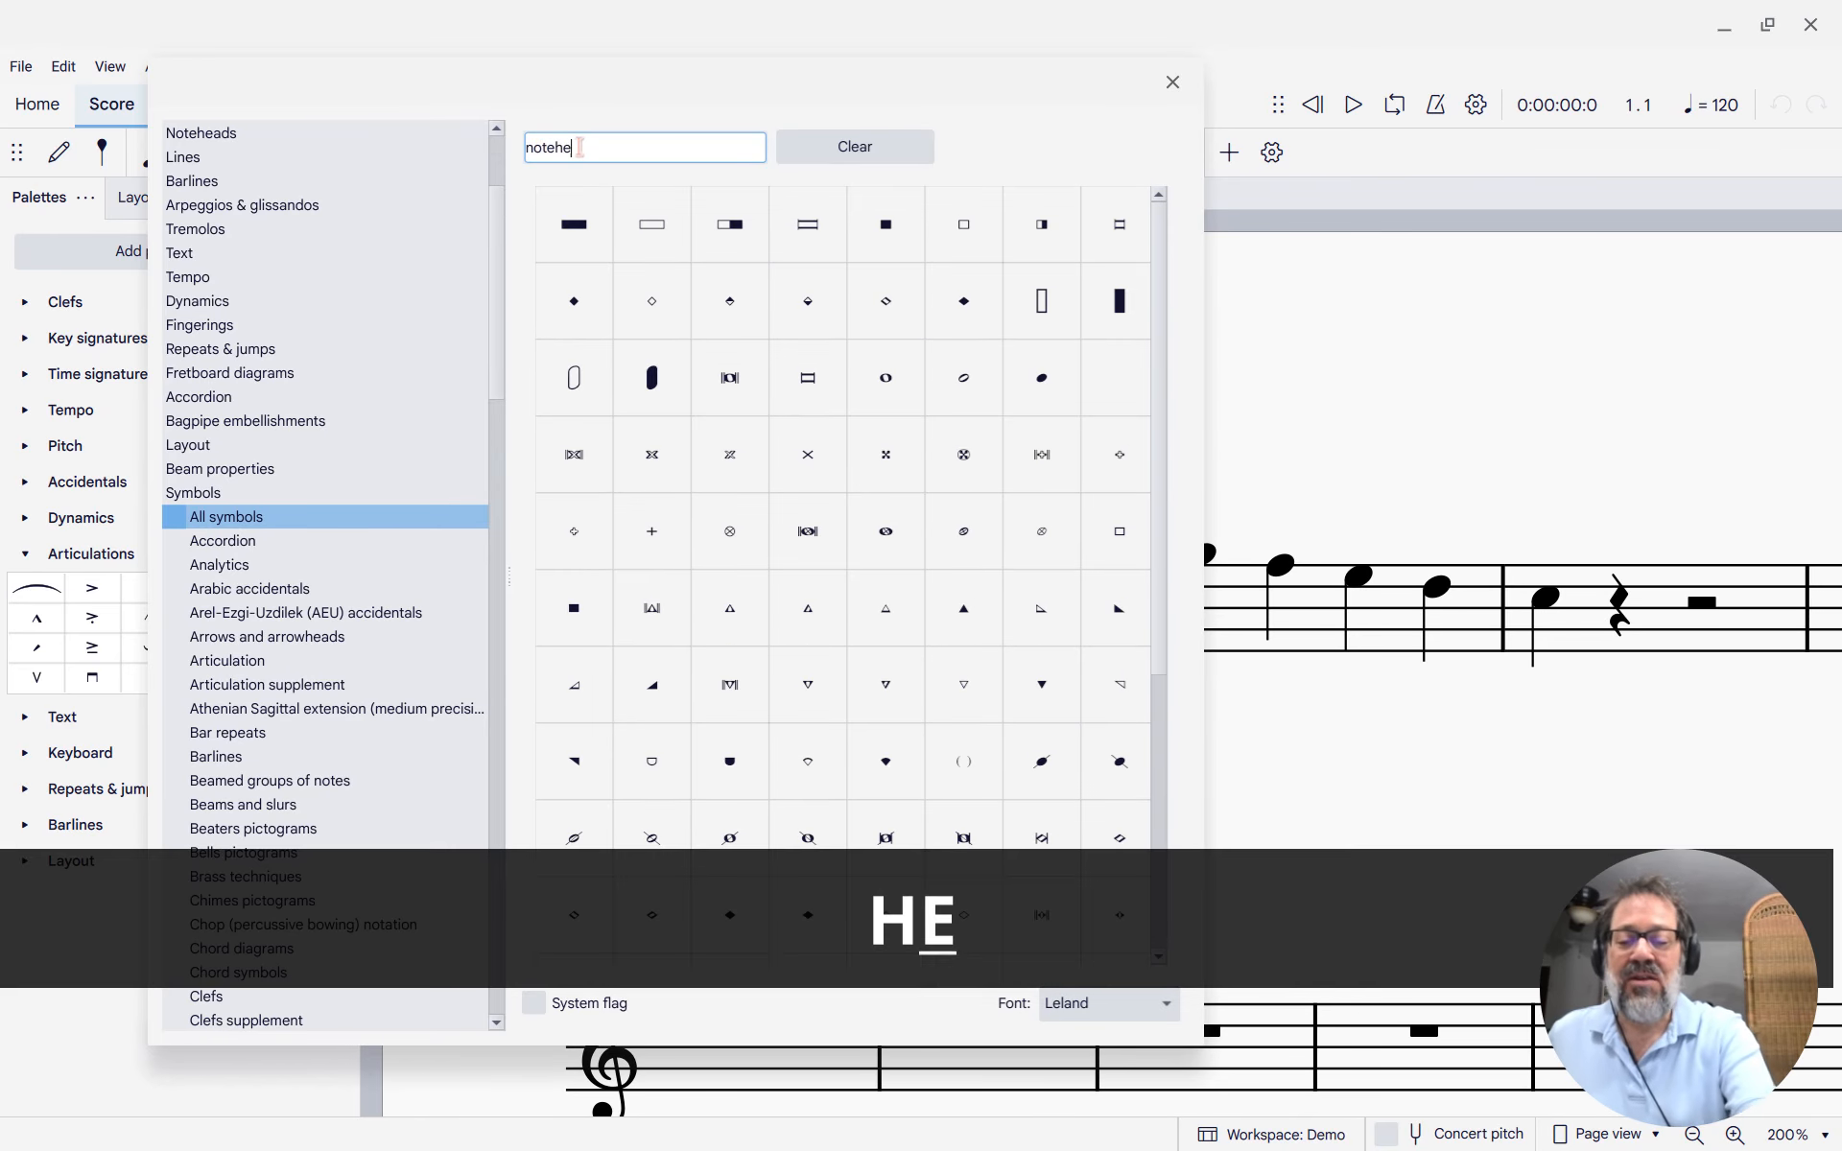
{"action": "type", "text": "ad"}
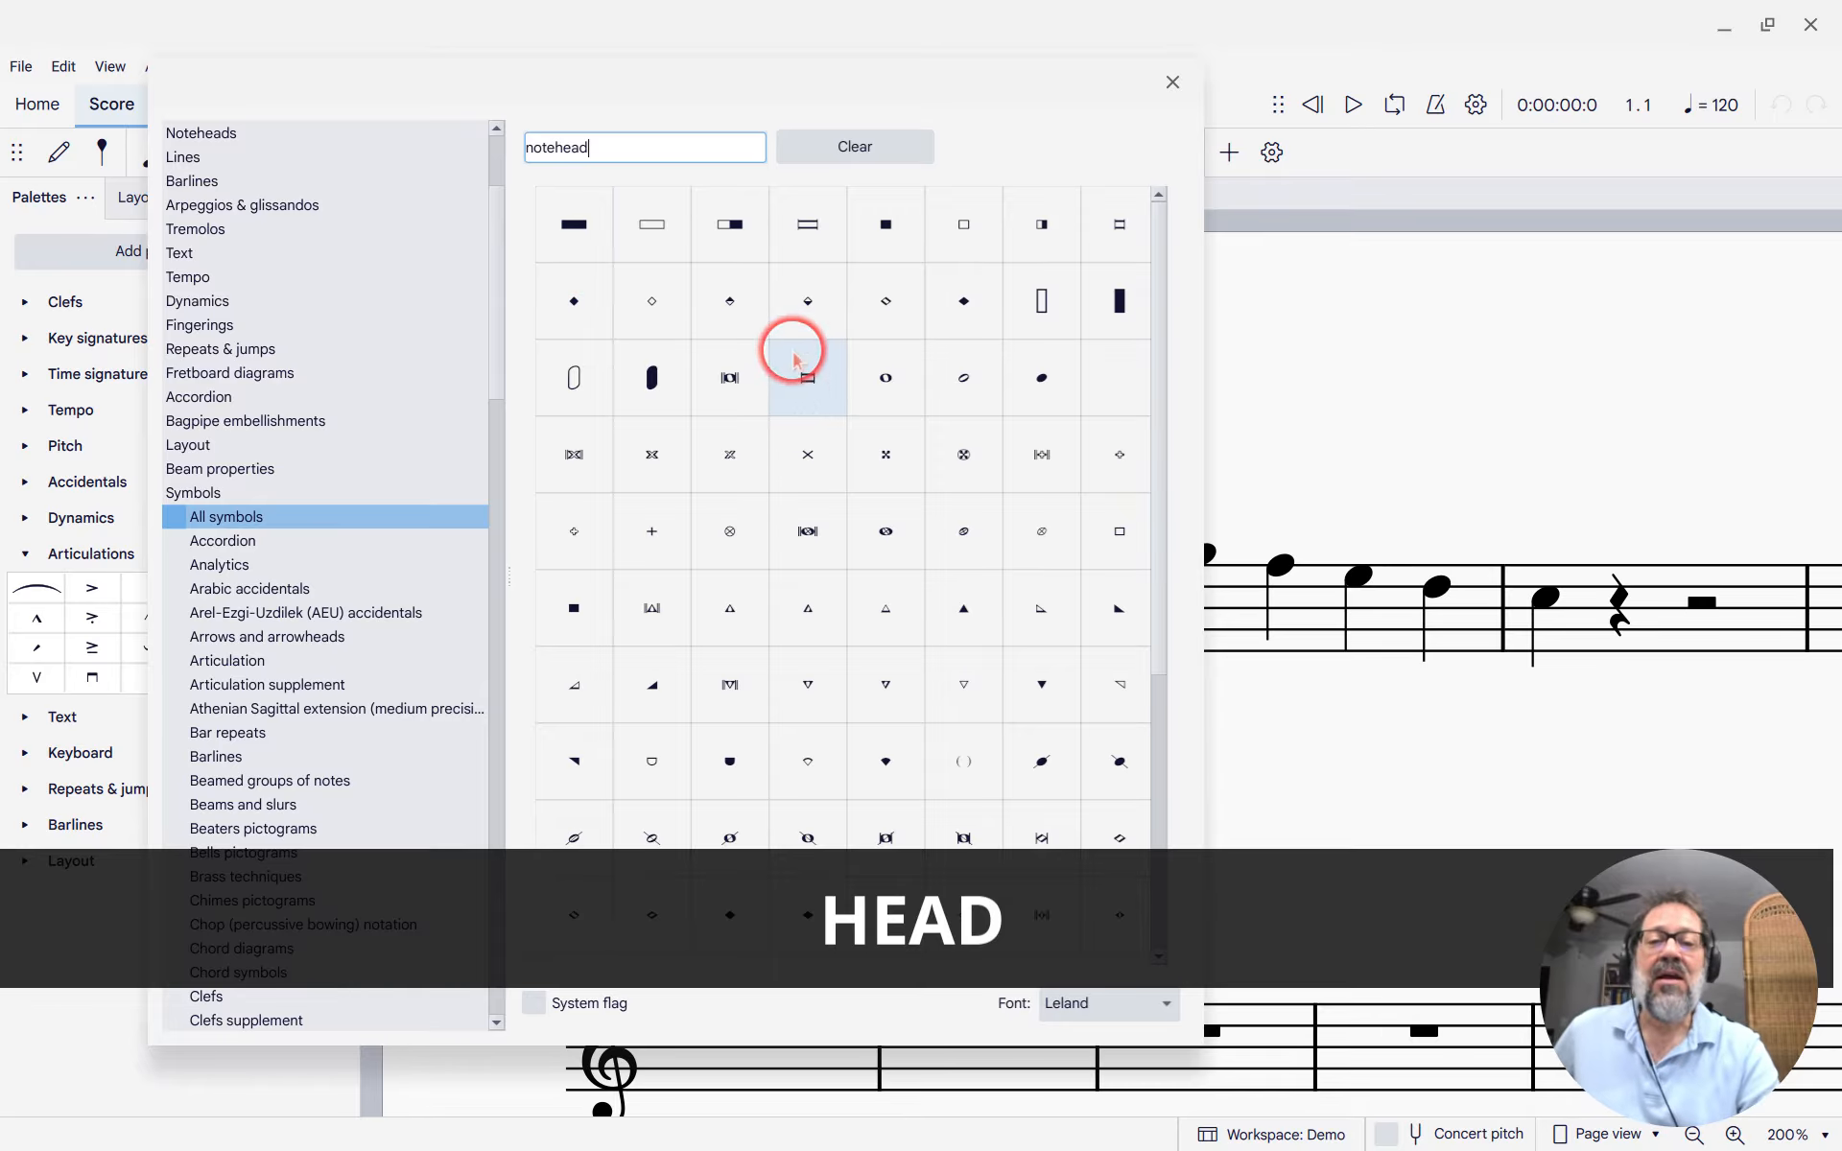
{"action": "scroll", "coordinate": [580, 518], "scroll_direction": "down", "scroll_amount": 1}
{"action": "scroll", "coordinate": [588, 532], "scroll_direction": "down", "scroll_amount": 3}
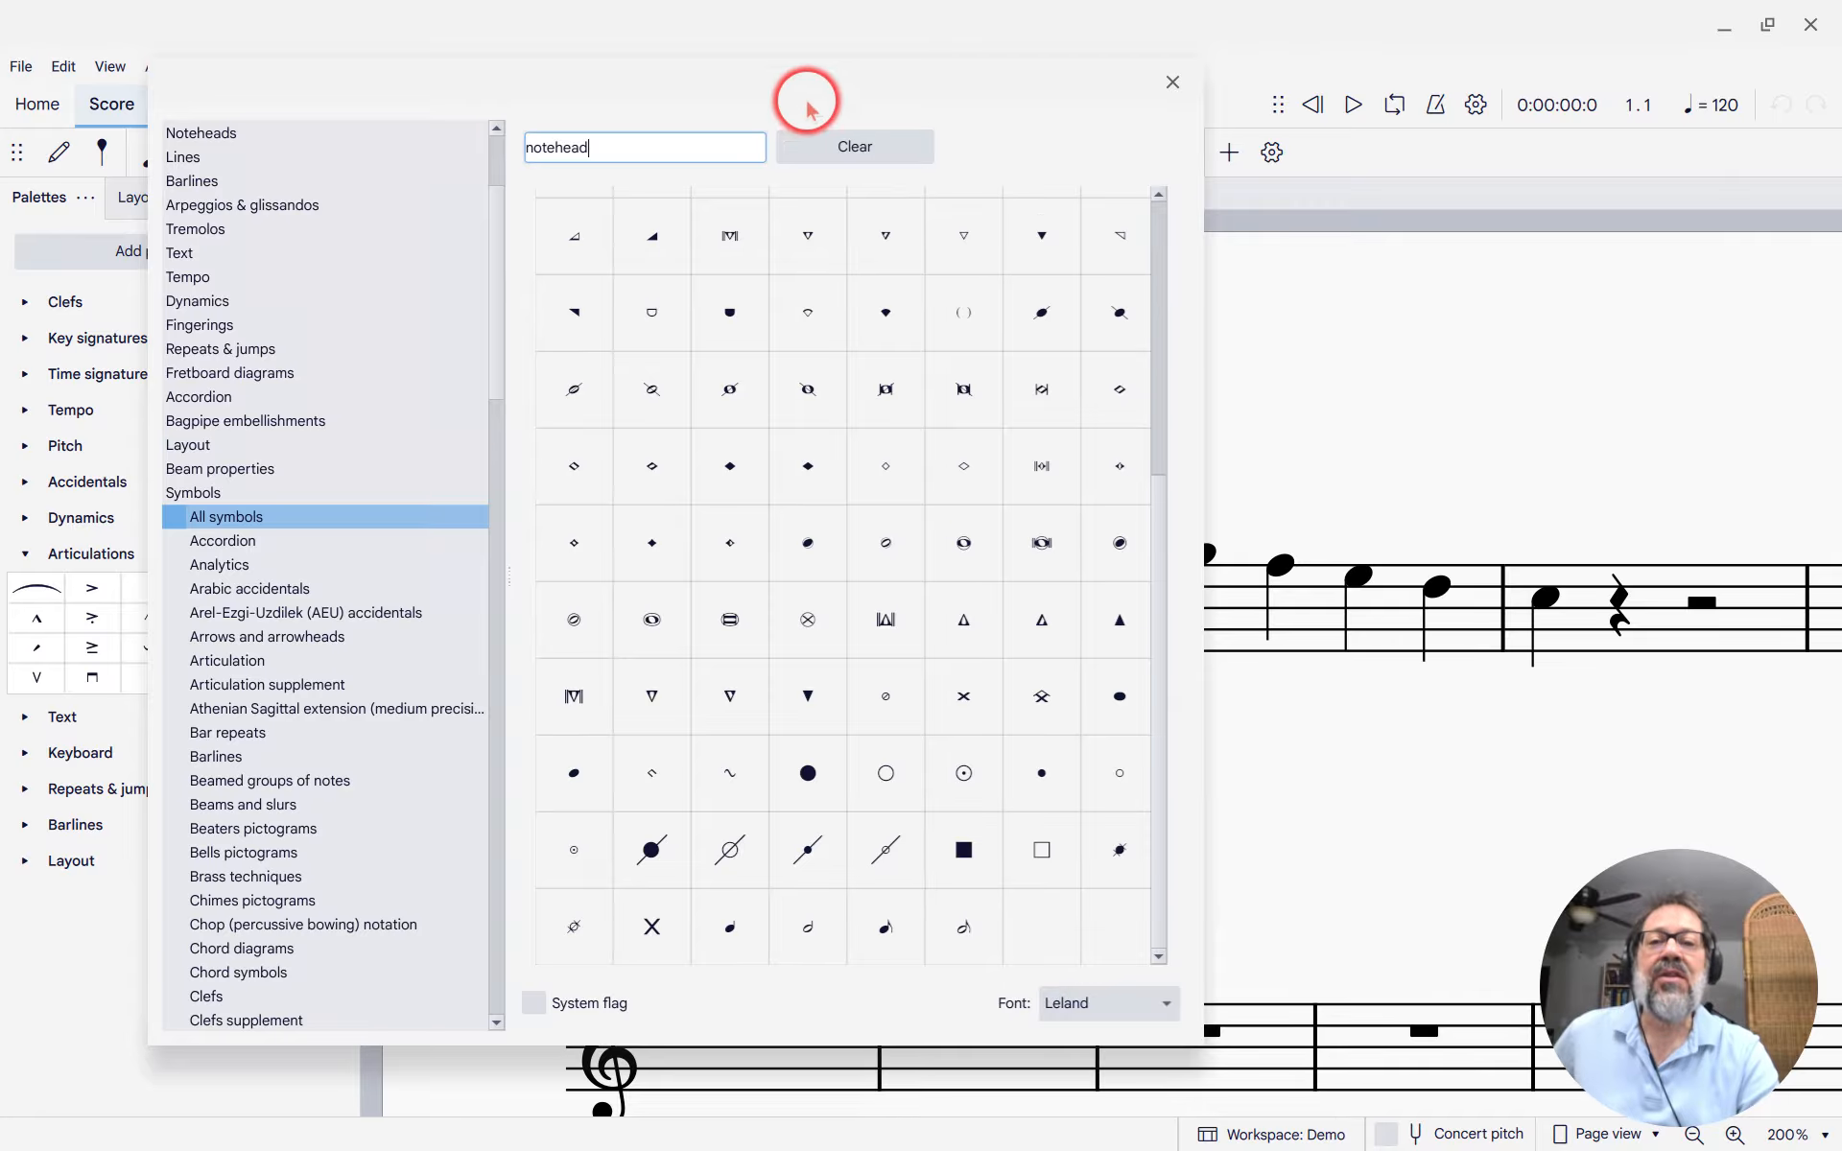
Try the Large square black notehead symbol on the score's first note and remove it again.
{"action": "left_click_drag", "start_coordinate": [802, 96], "coordinate": [1625, 127]}
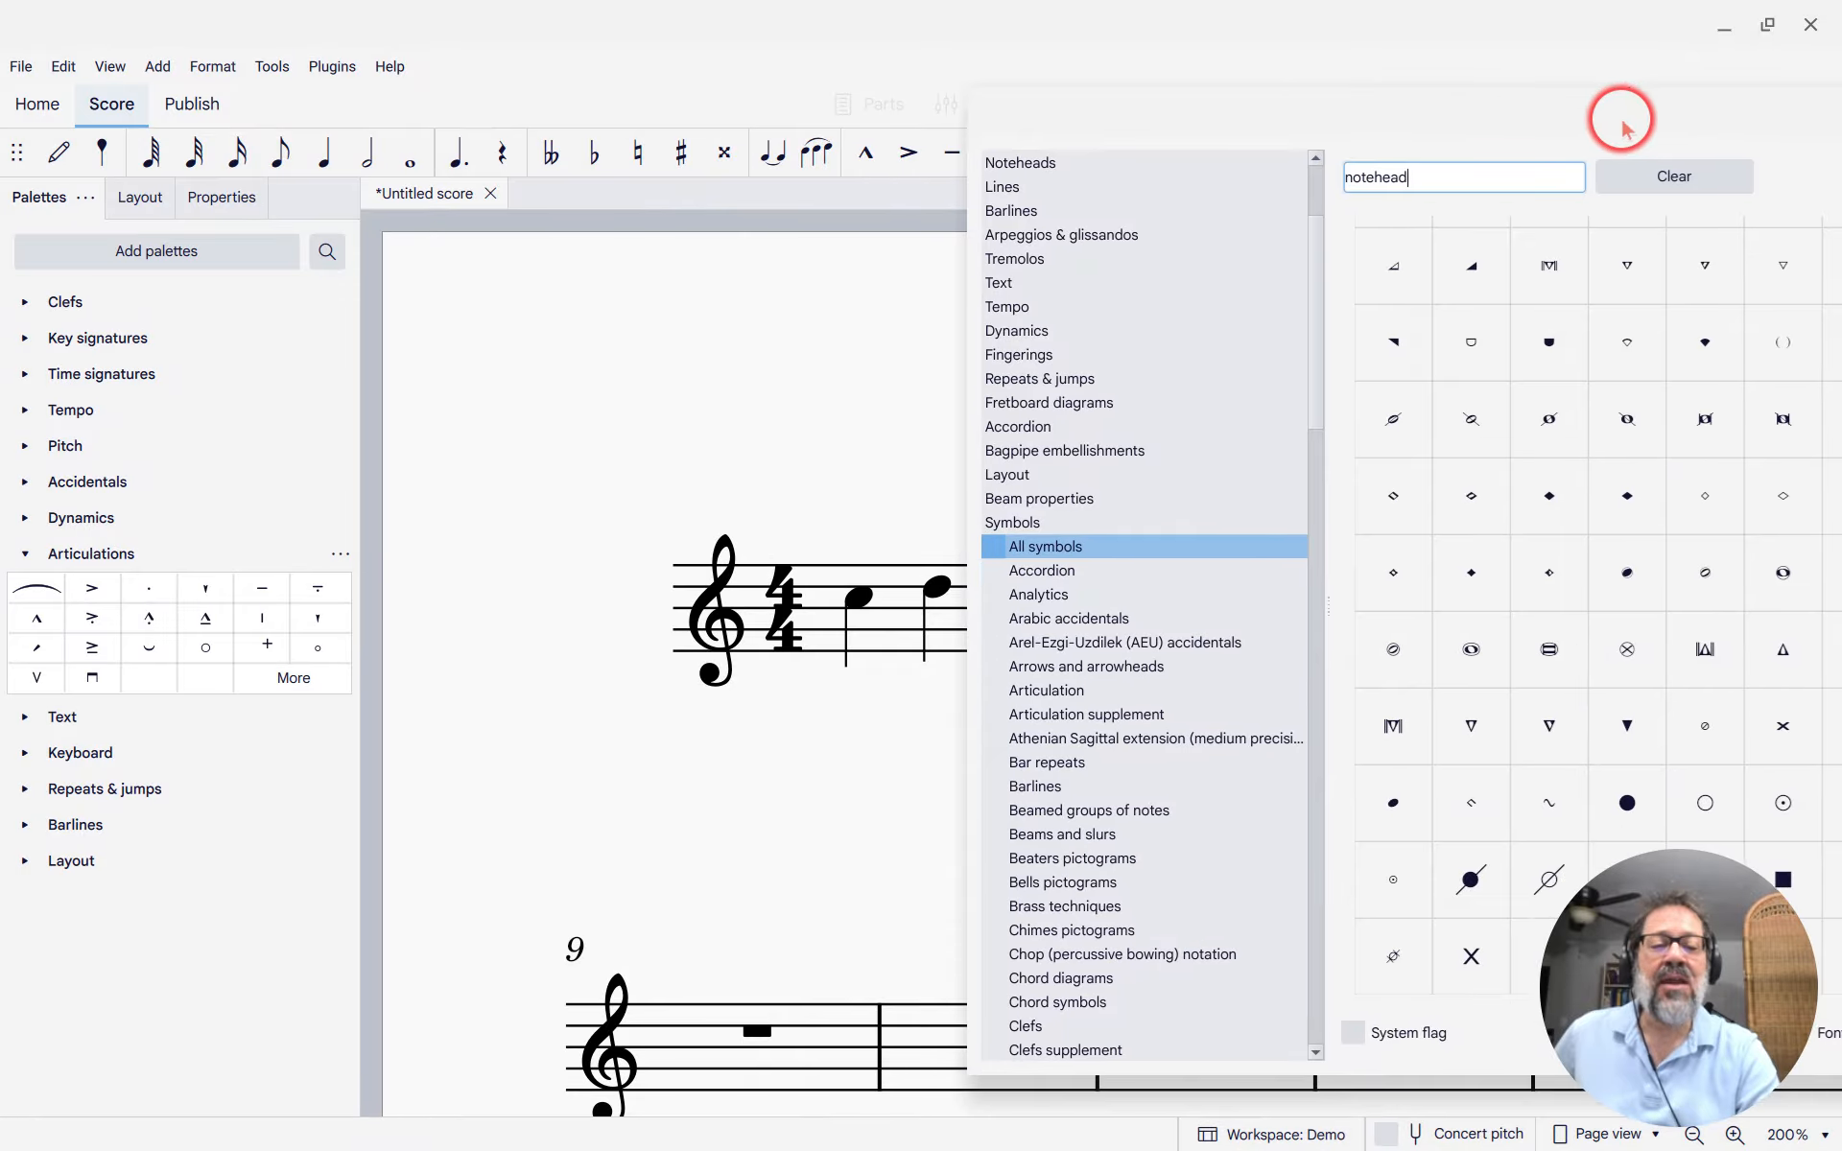
{"action": "left_click", "coordinate": [859, 600]}
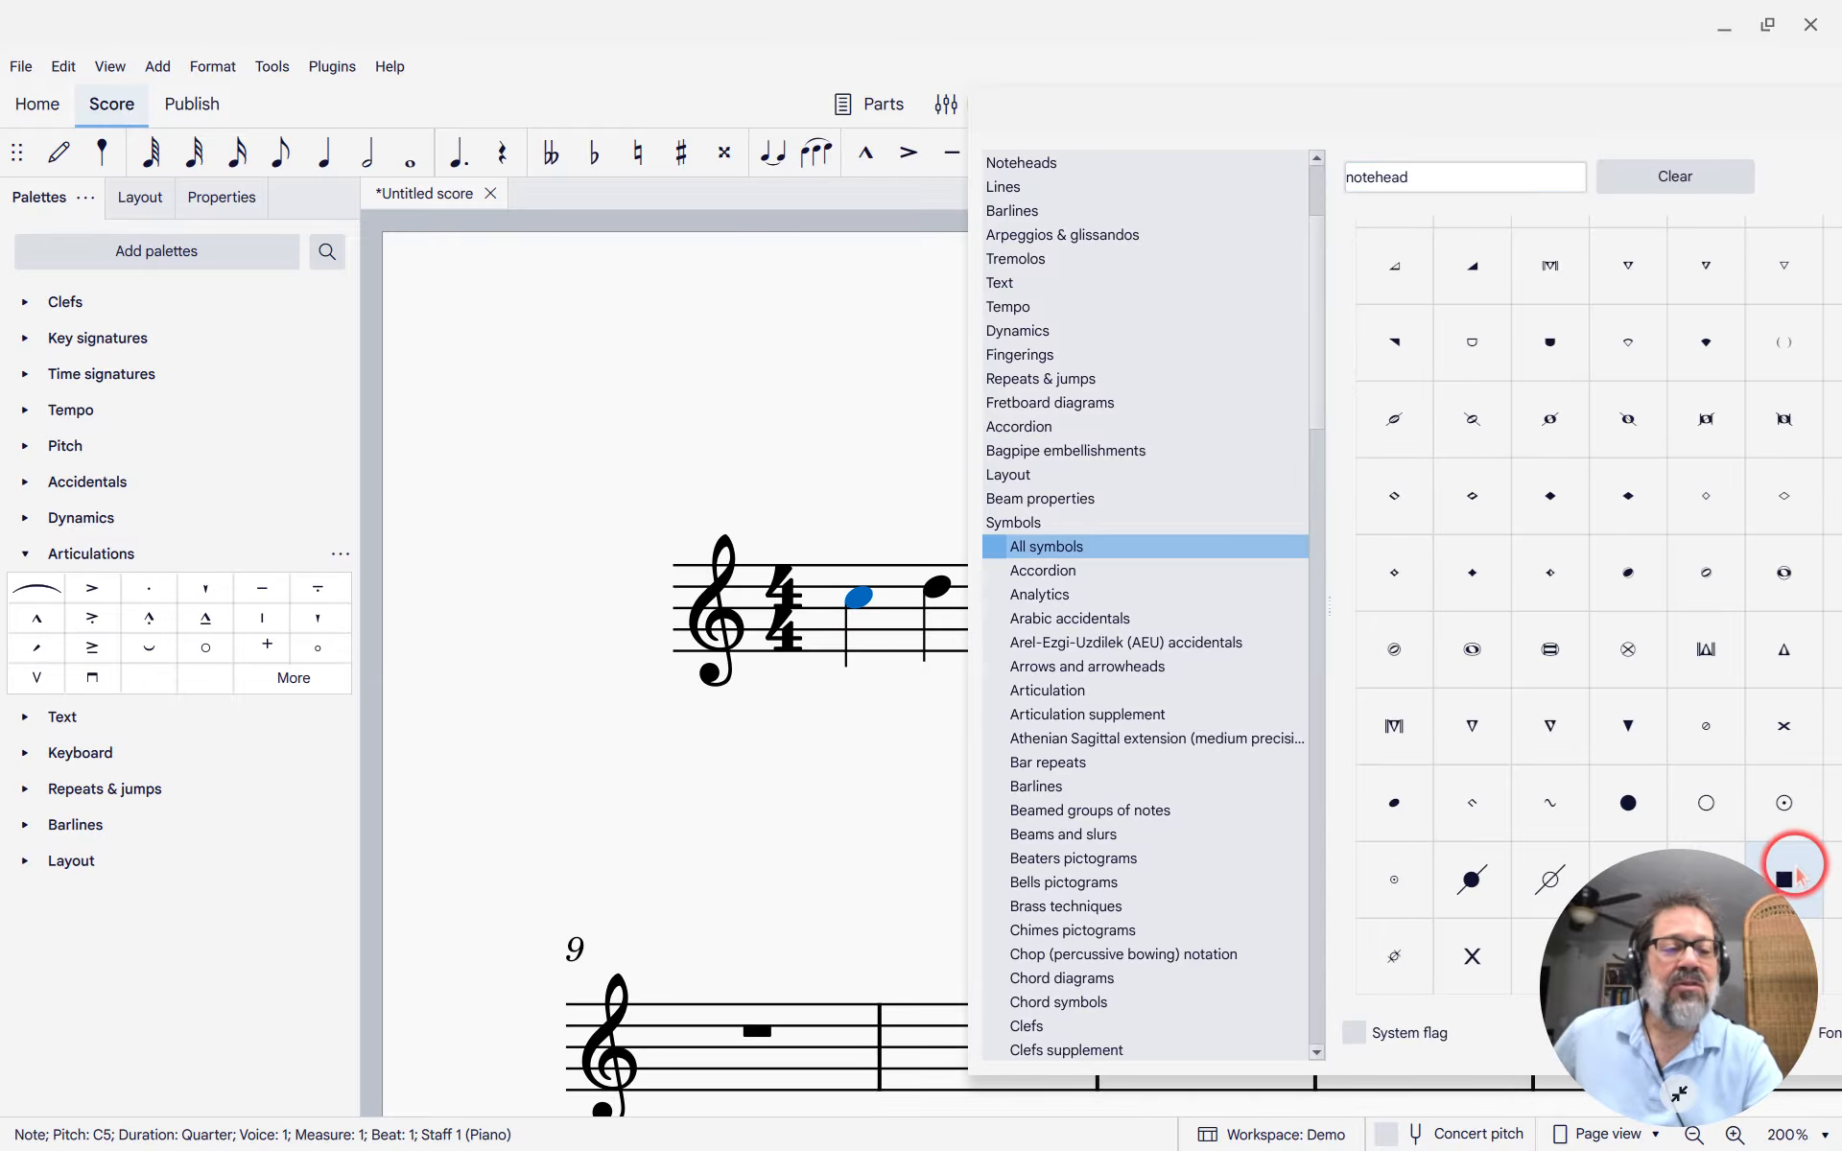
{"action": "left_click", "coordinate": [1798, 878]}
{"action": "left_click", "coordinate": [861, 609]}
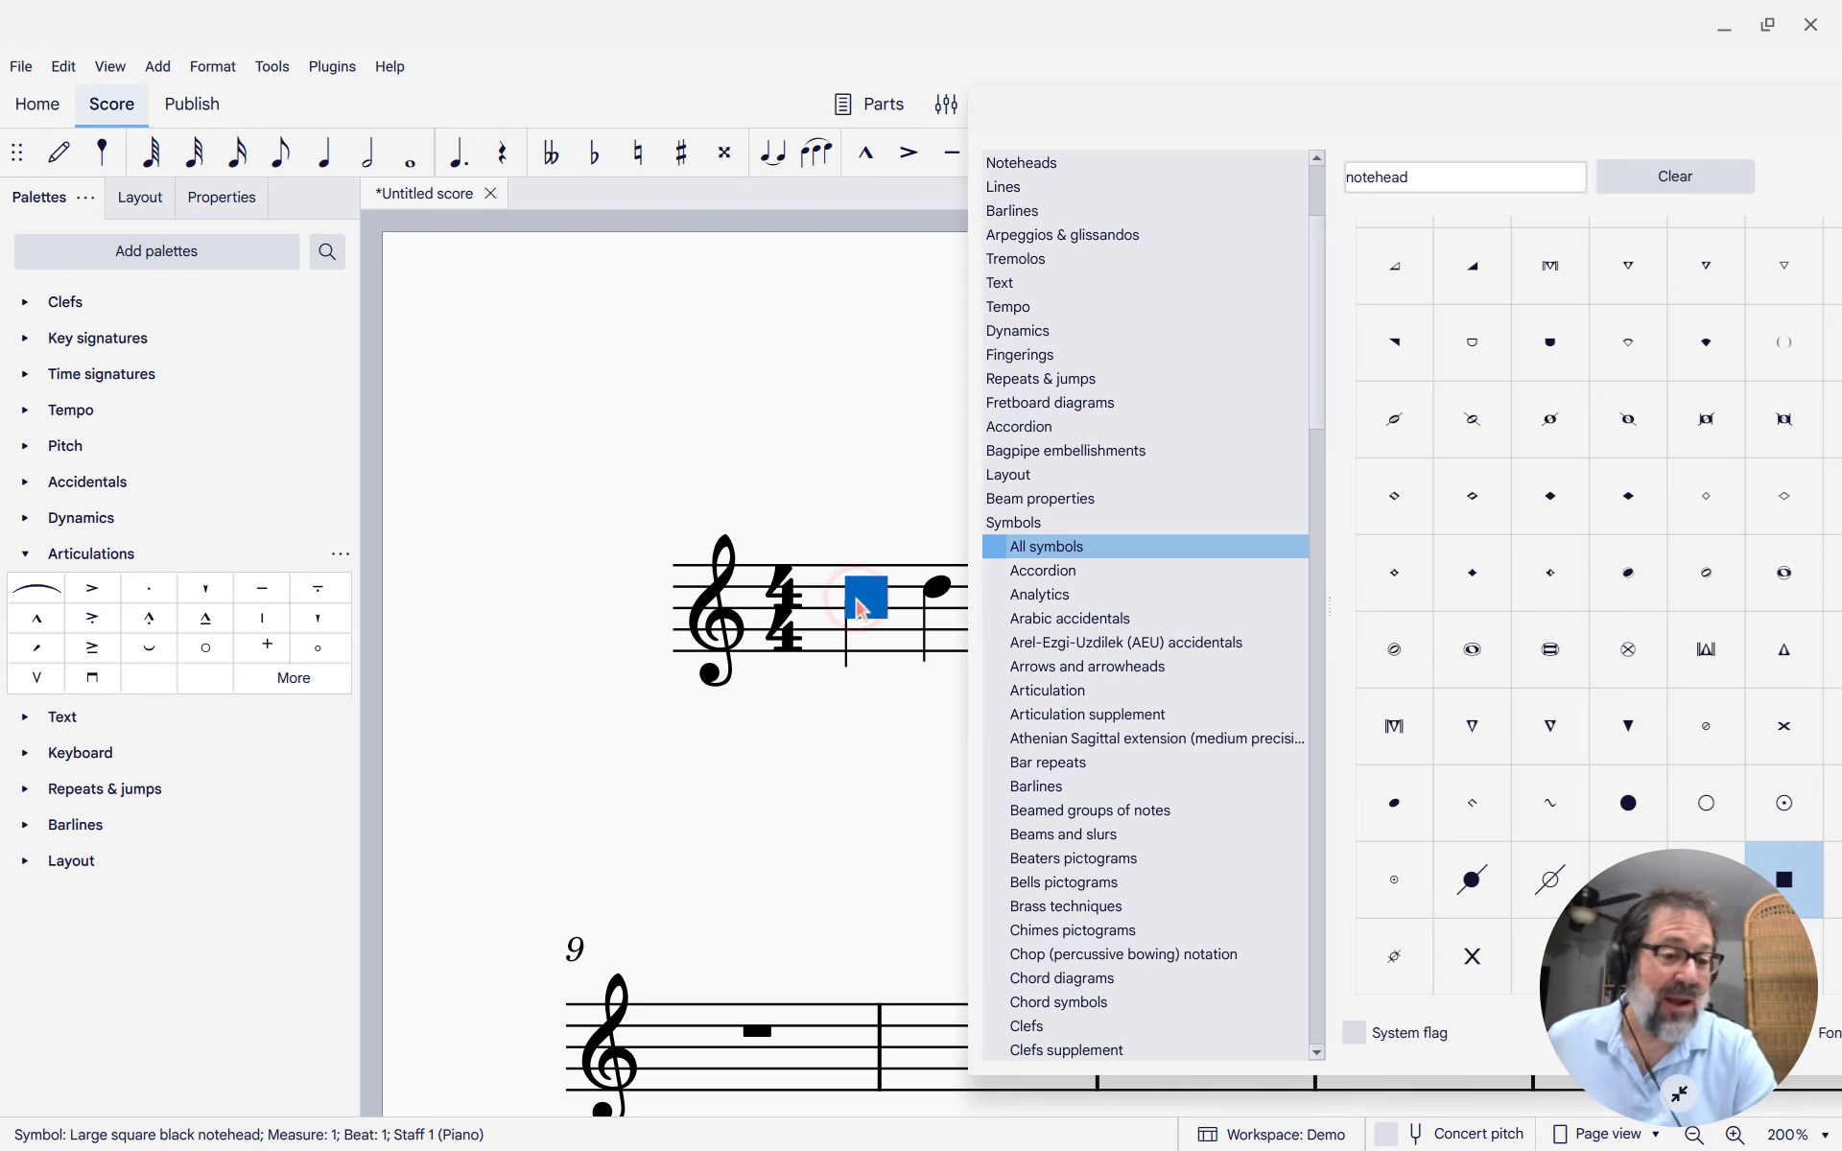
{"action": "left_click", "coordinate": [860, 608]}
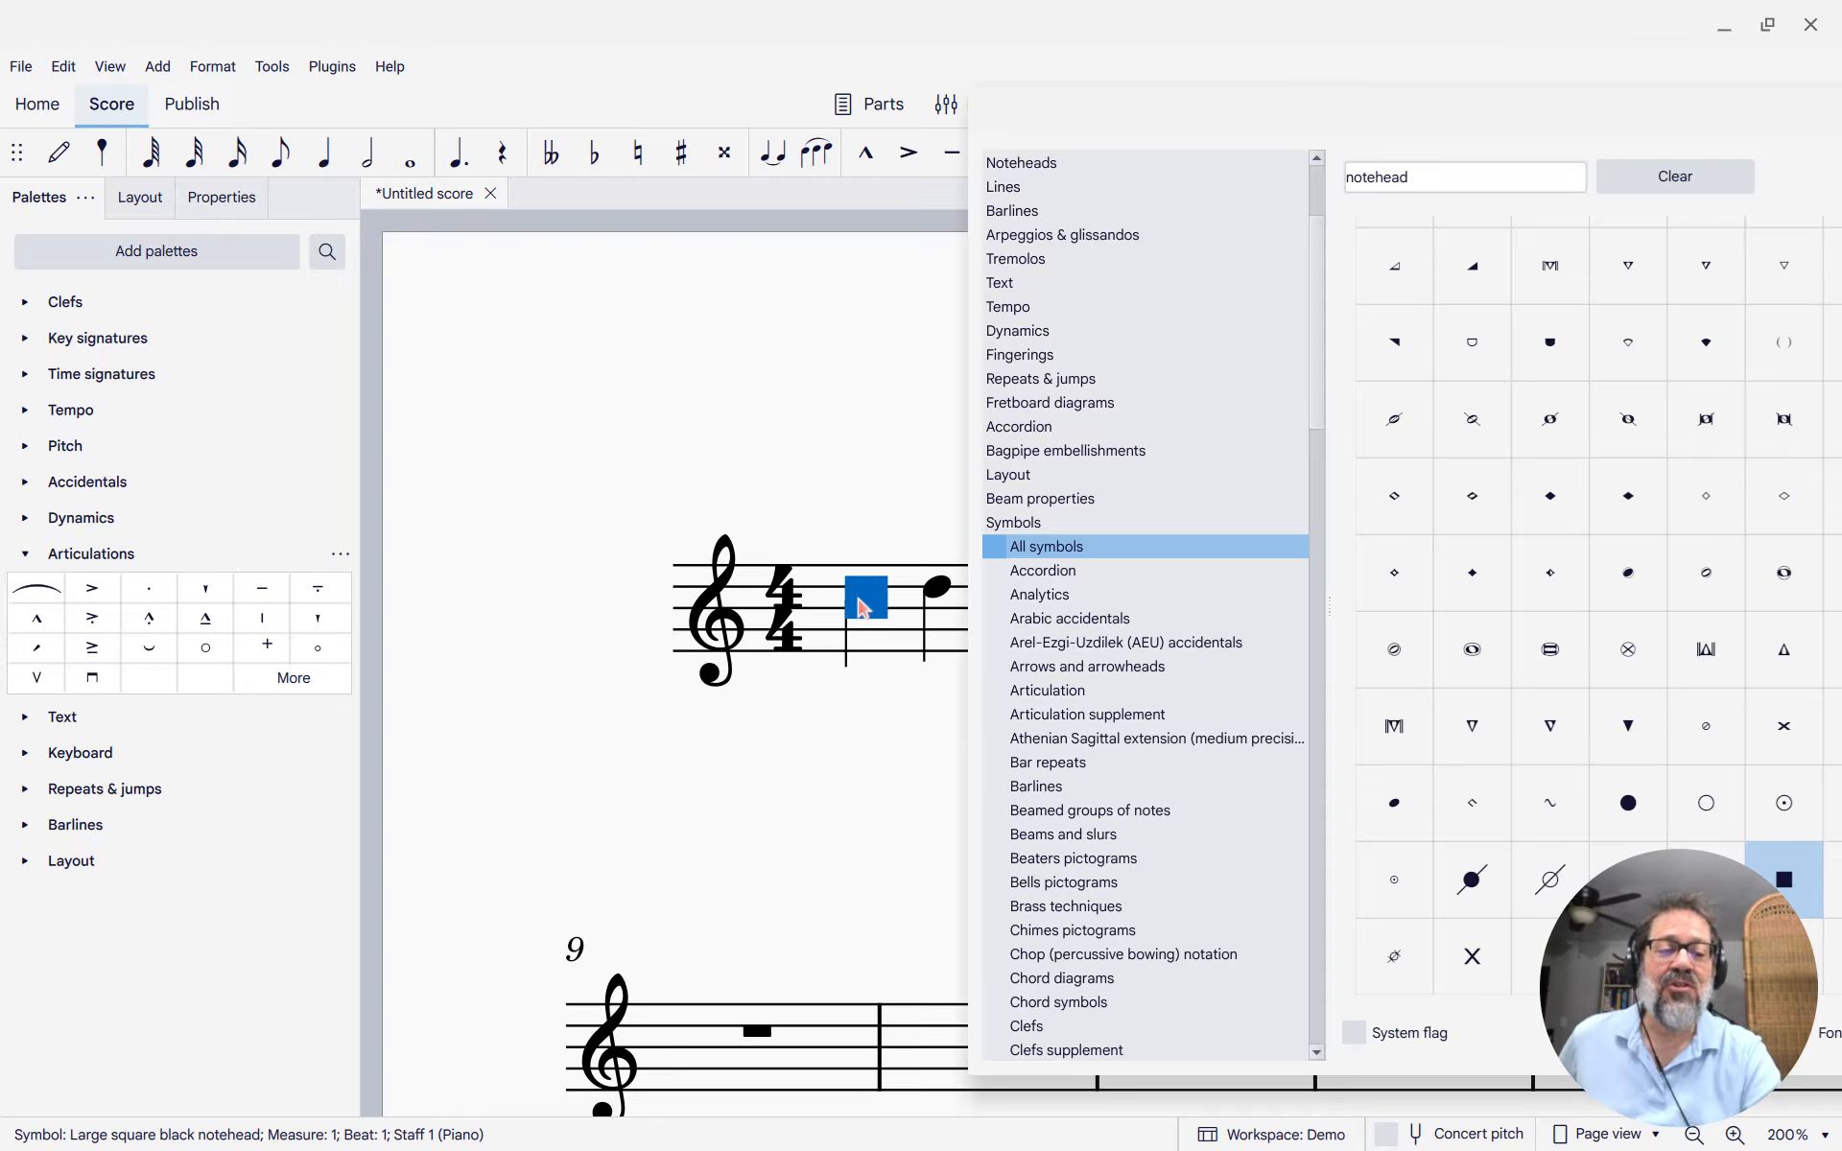
{"action": "key", "text": "Delete"}
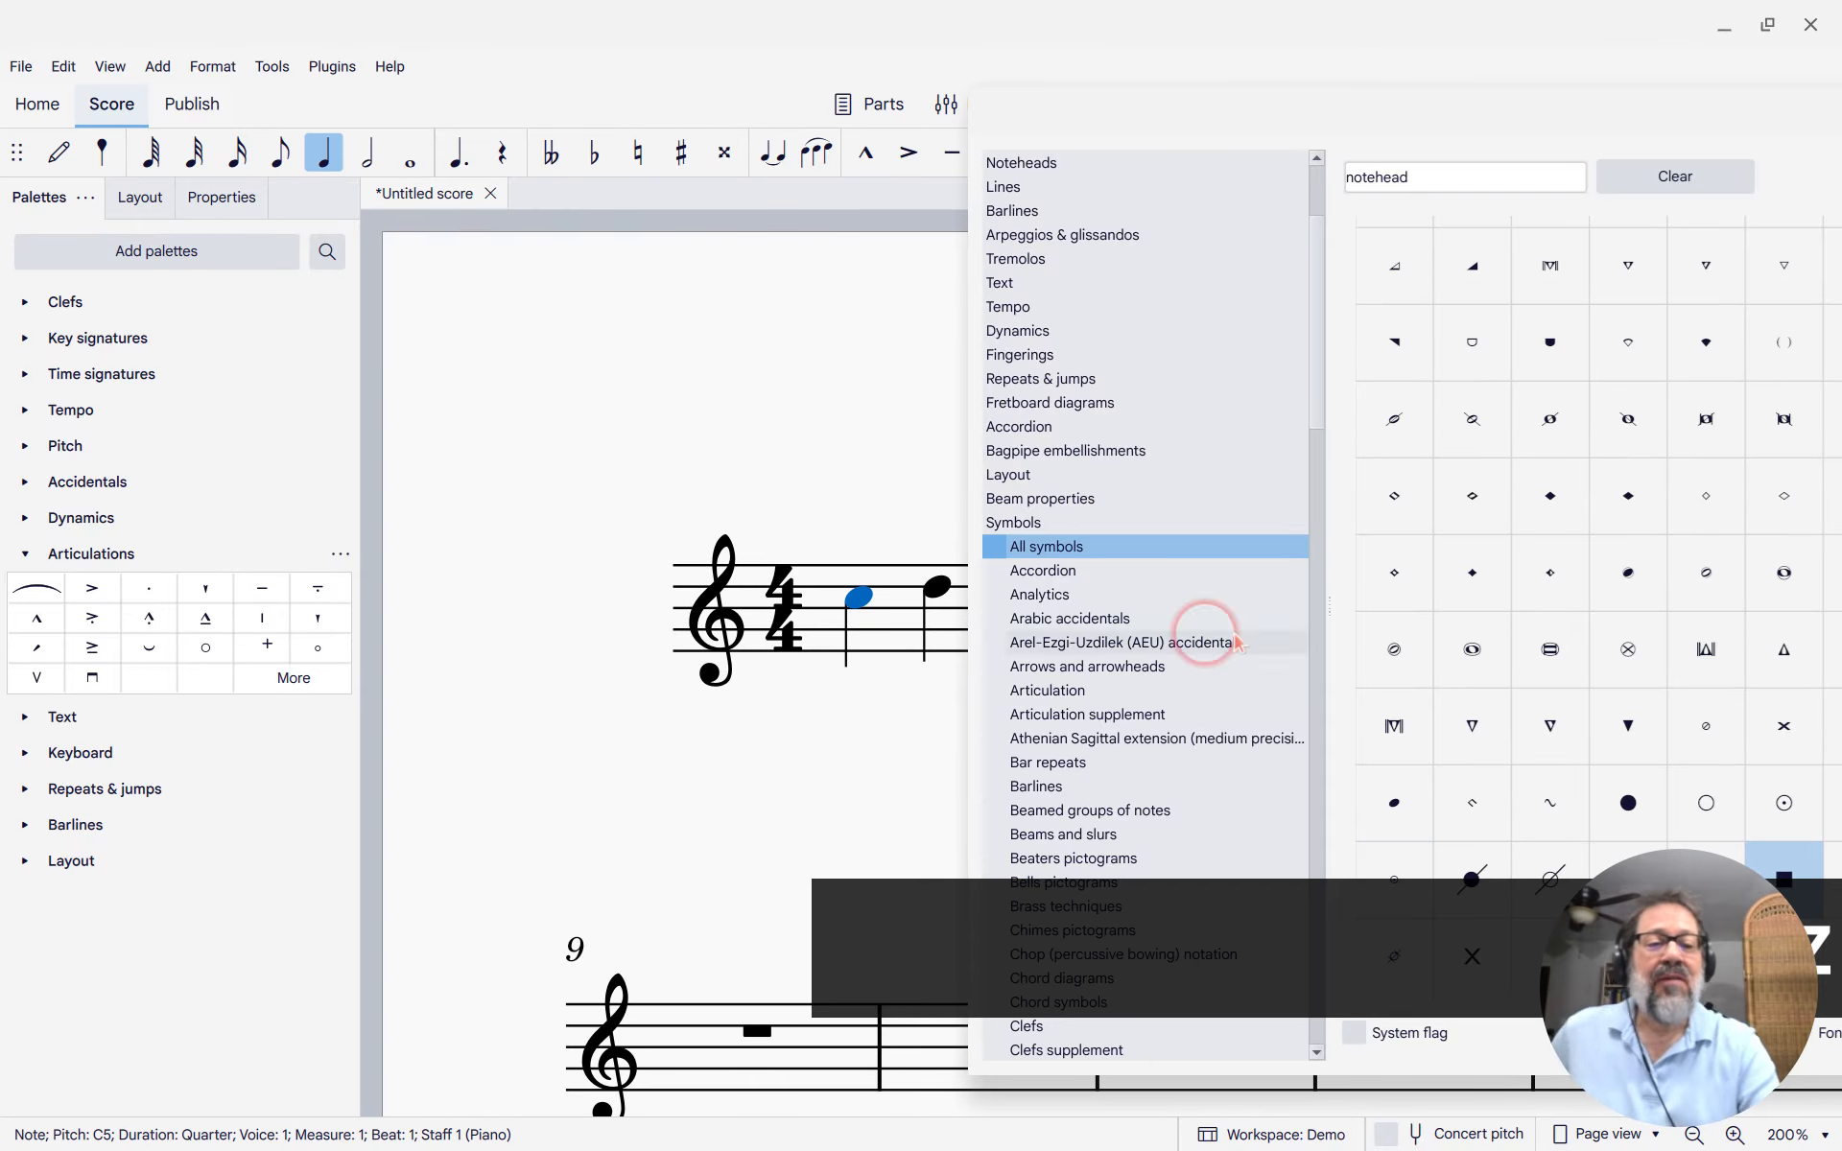
Try the Half-filled diamond notehead symbol on the visible first note, inspect the overlap and remove the symbol.
{"action": "double_click", "coordinate": [1551, 576]}
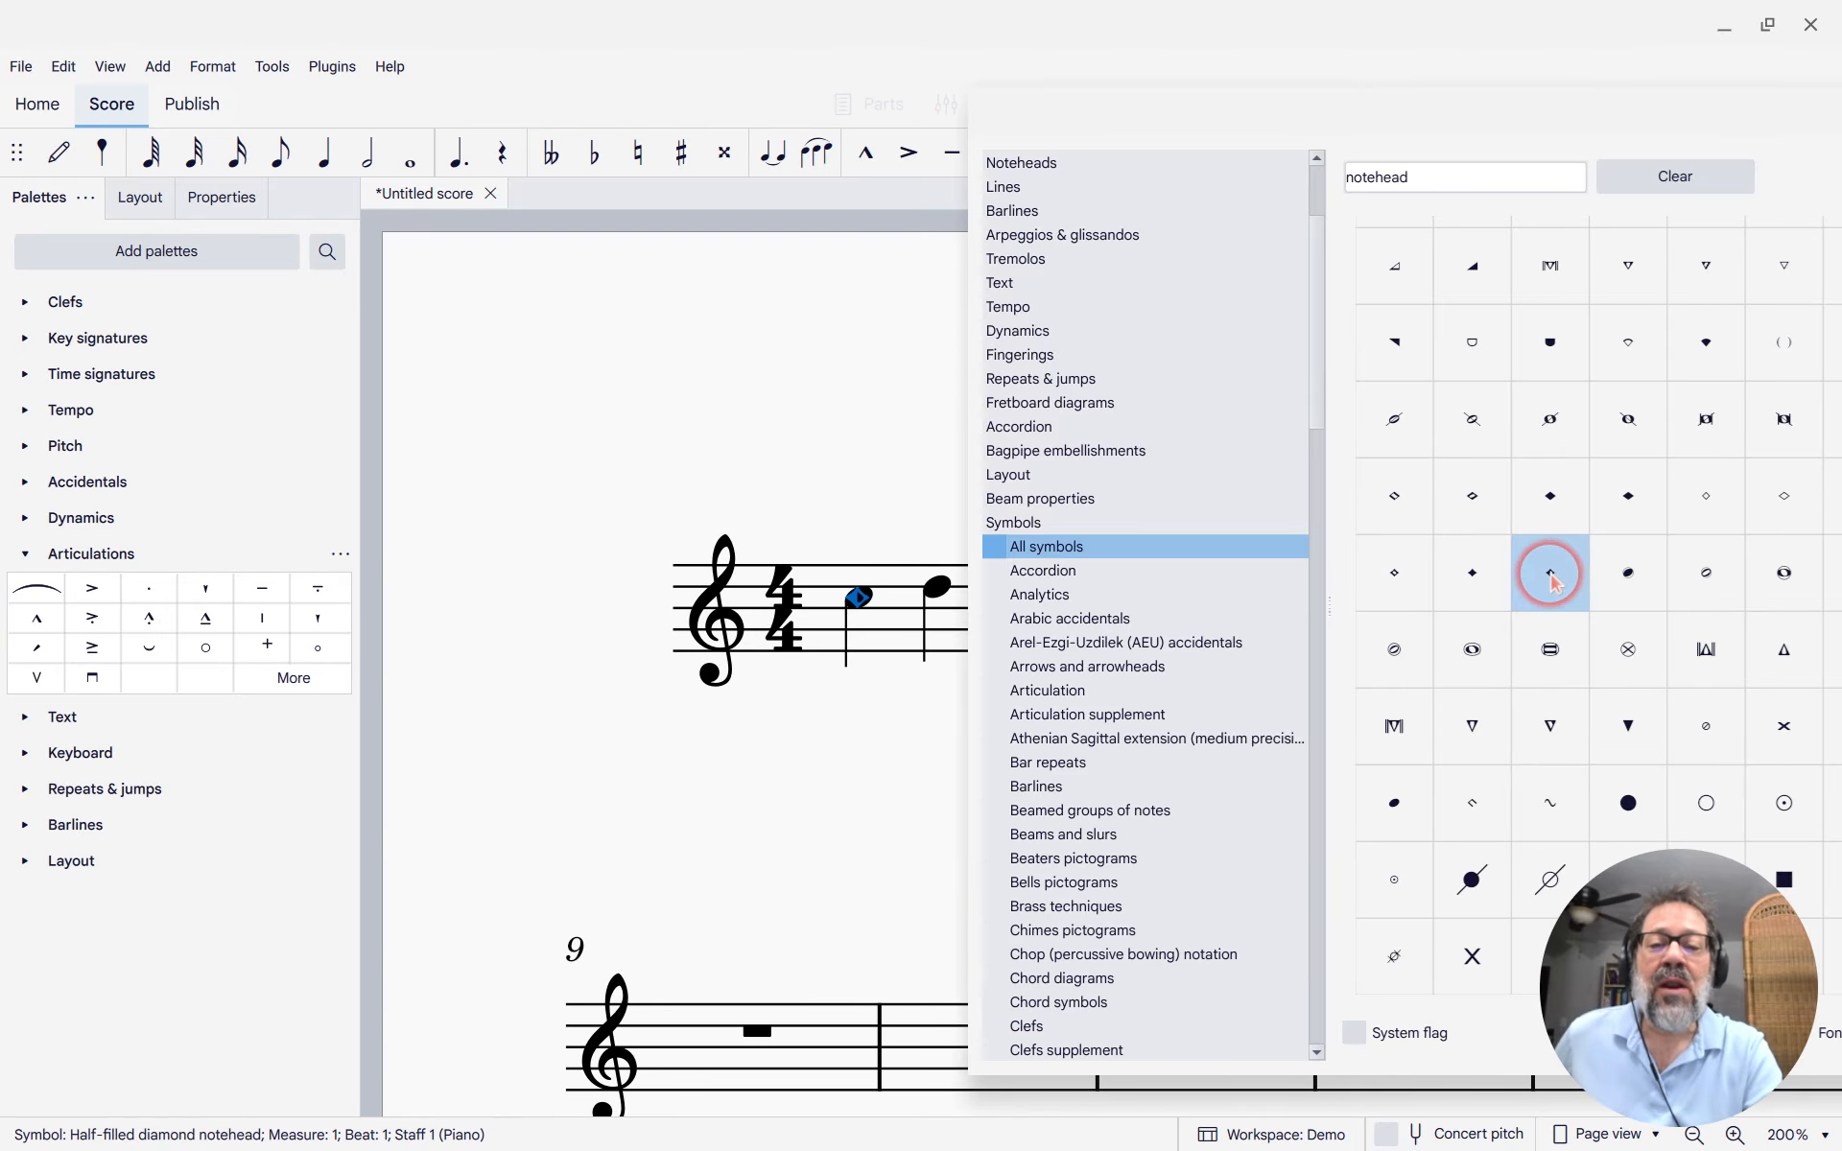
{"action": "scroll", "coordinate": [725, 710], "scroll_direction": "up", "scroll_amount": 10}
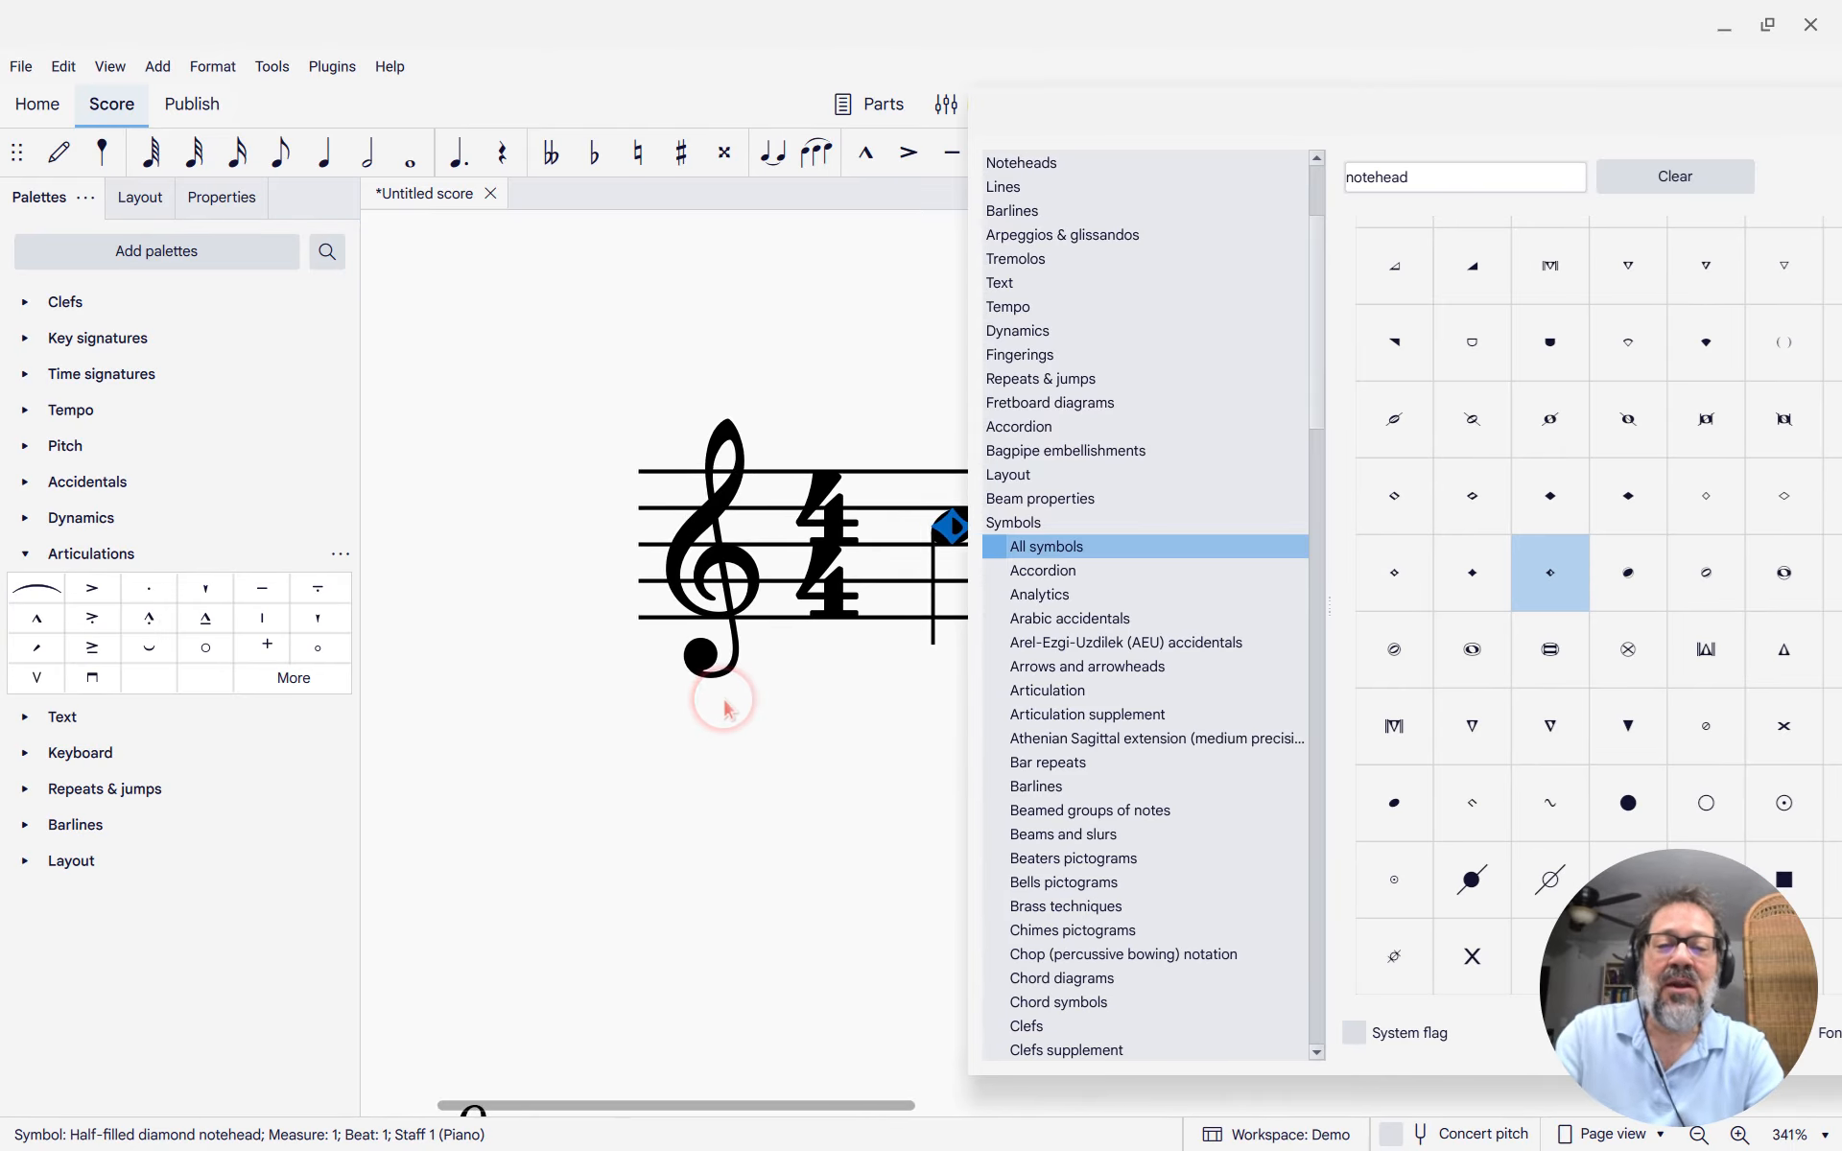
{"action": "scroll", "coordinate": [727, 708], "scroll_direction": "left", "scroll_amount": 3}
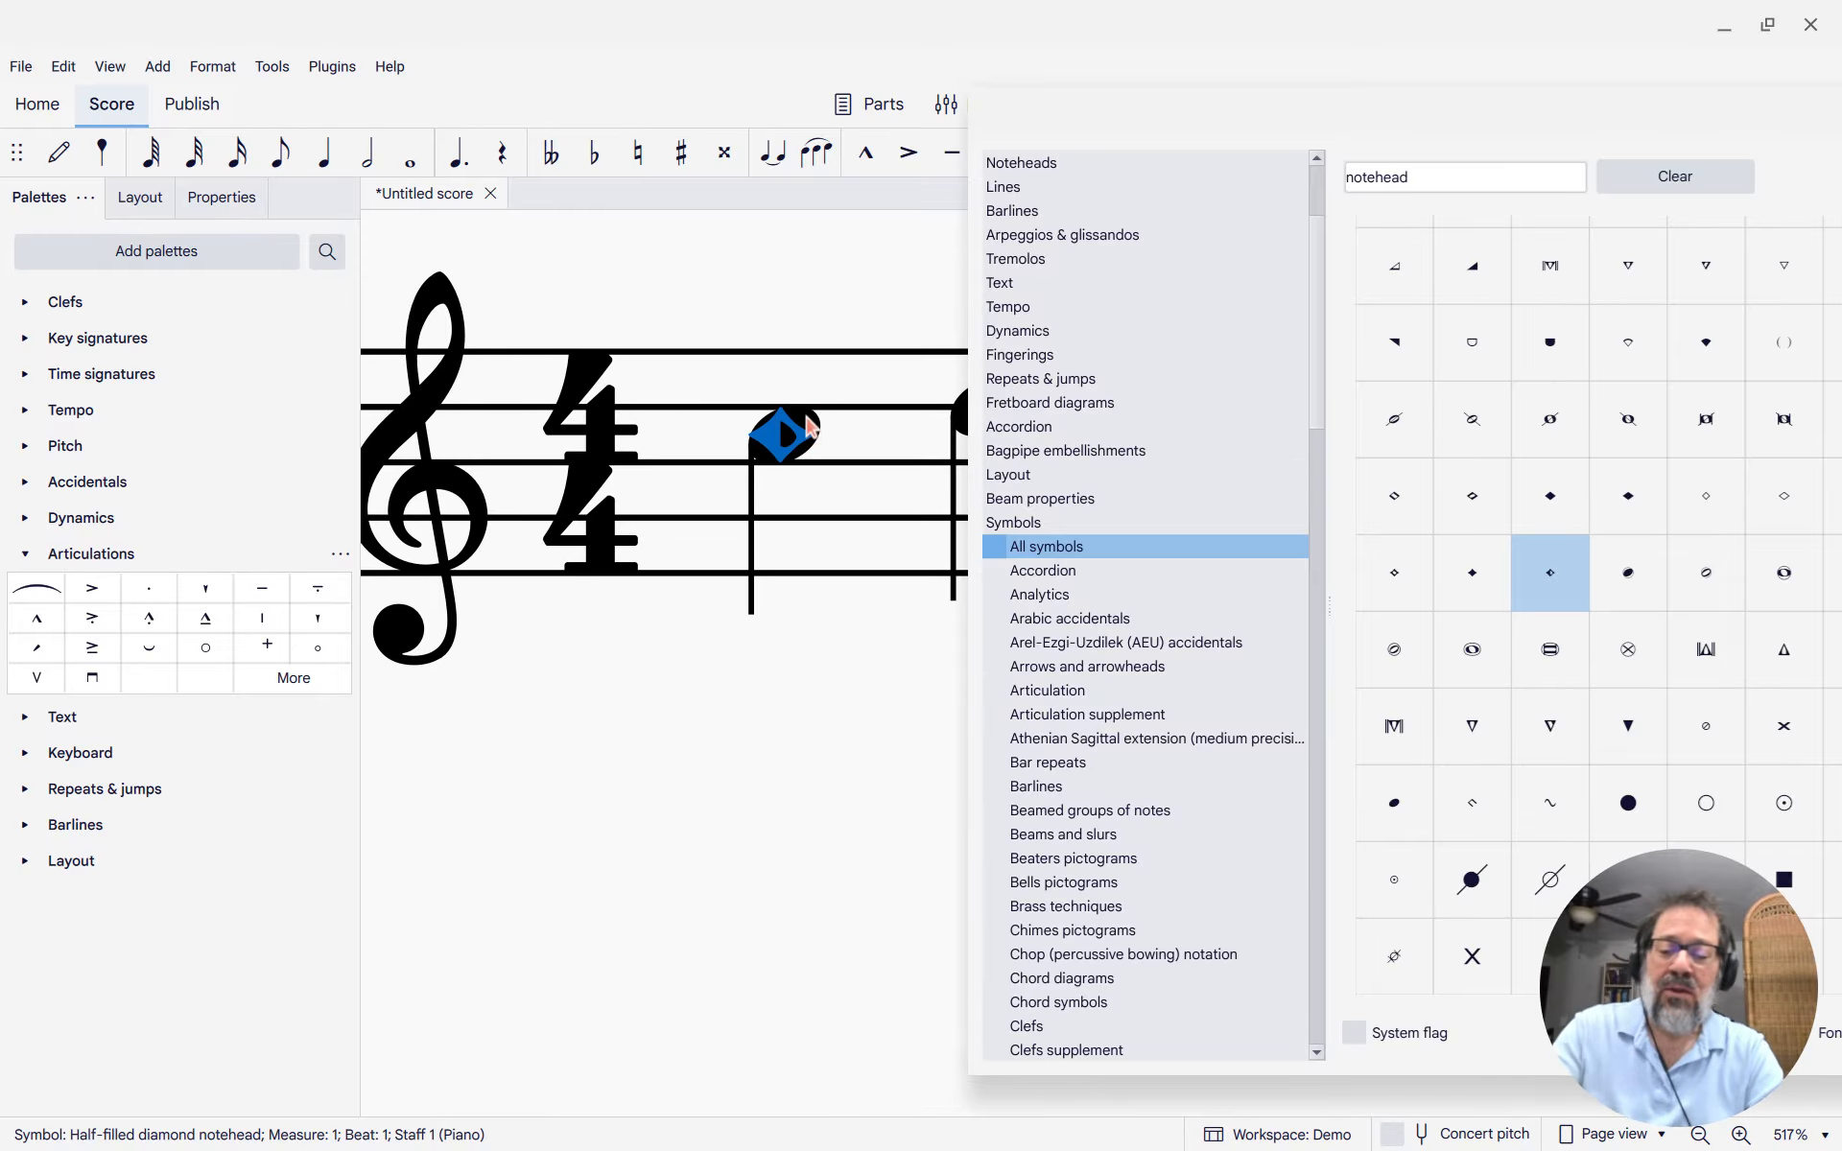
{"action": "key", "text": "Delete"}
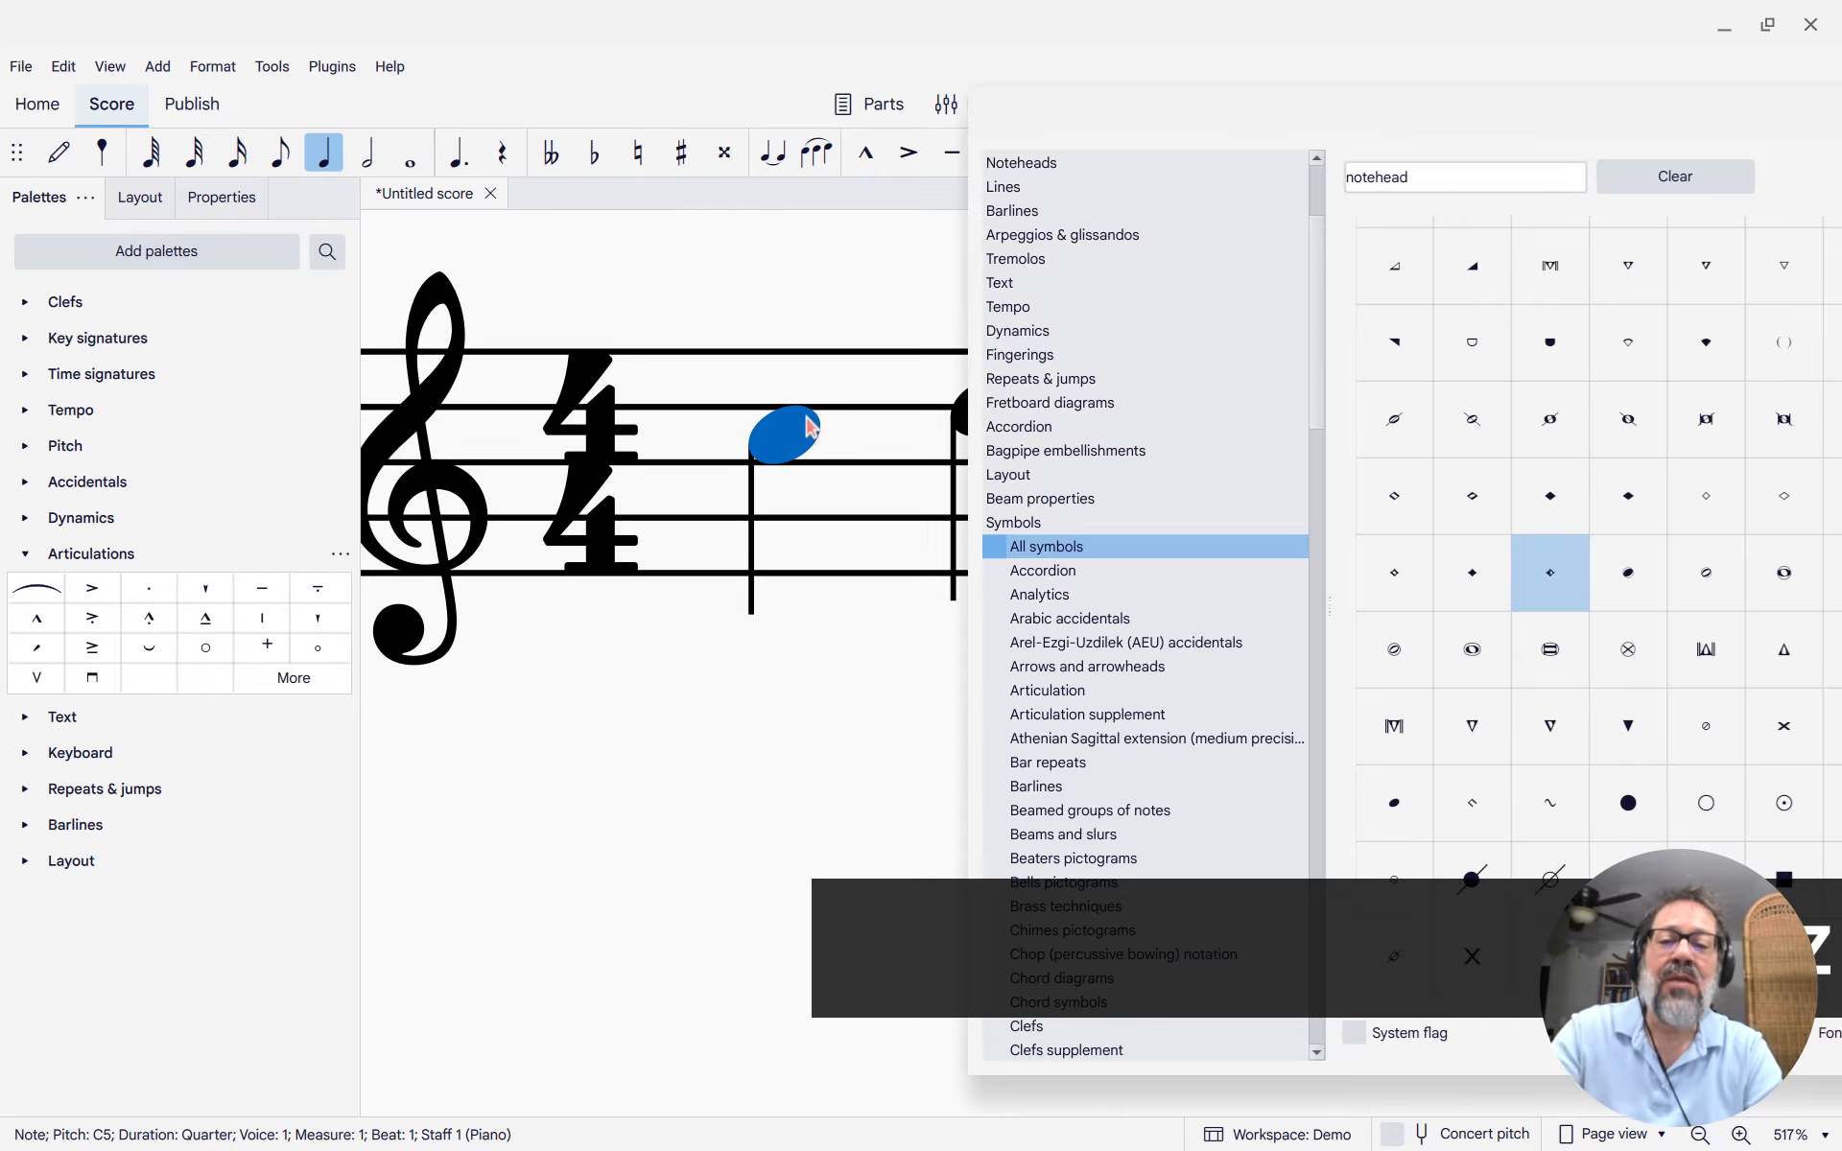
Make the first note invisible and add the Half-filled diamond notehead symbol to it.
{"action": "key", "text": "v"}
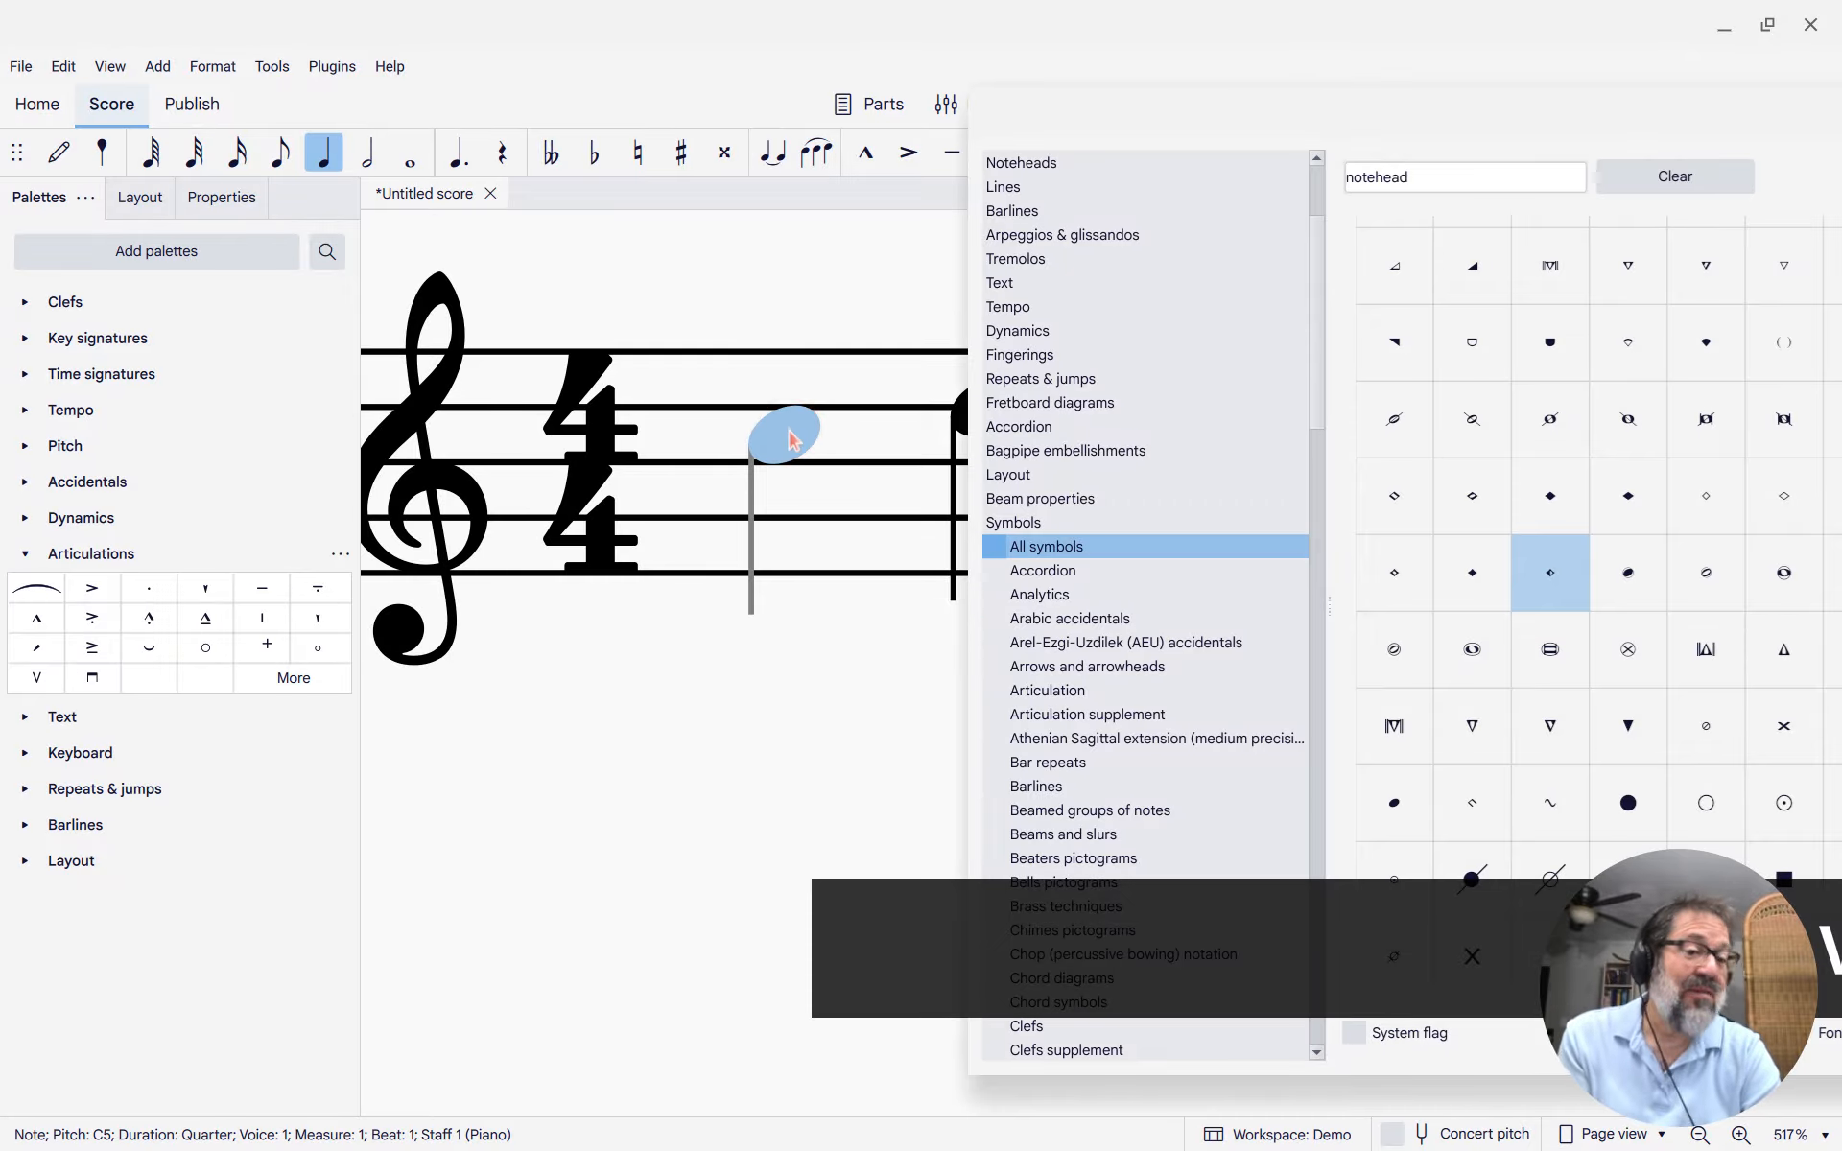
{"action": "double_click", "coordinate": [1550, 574]}
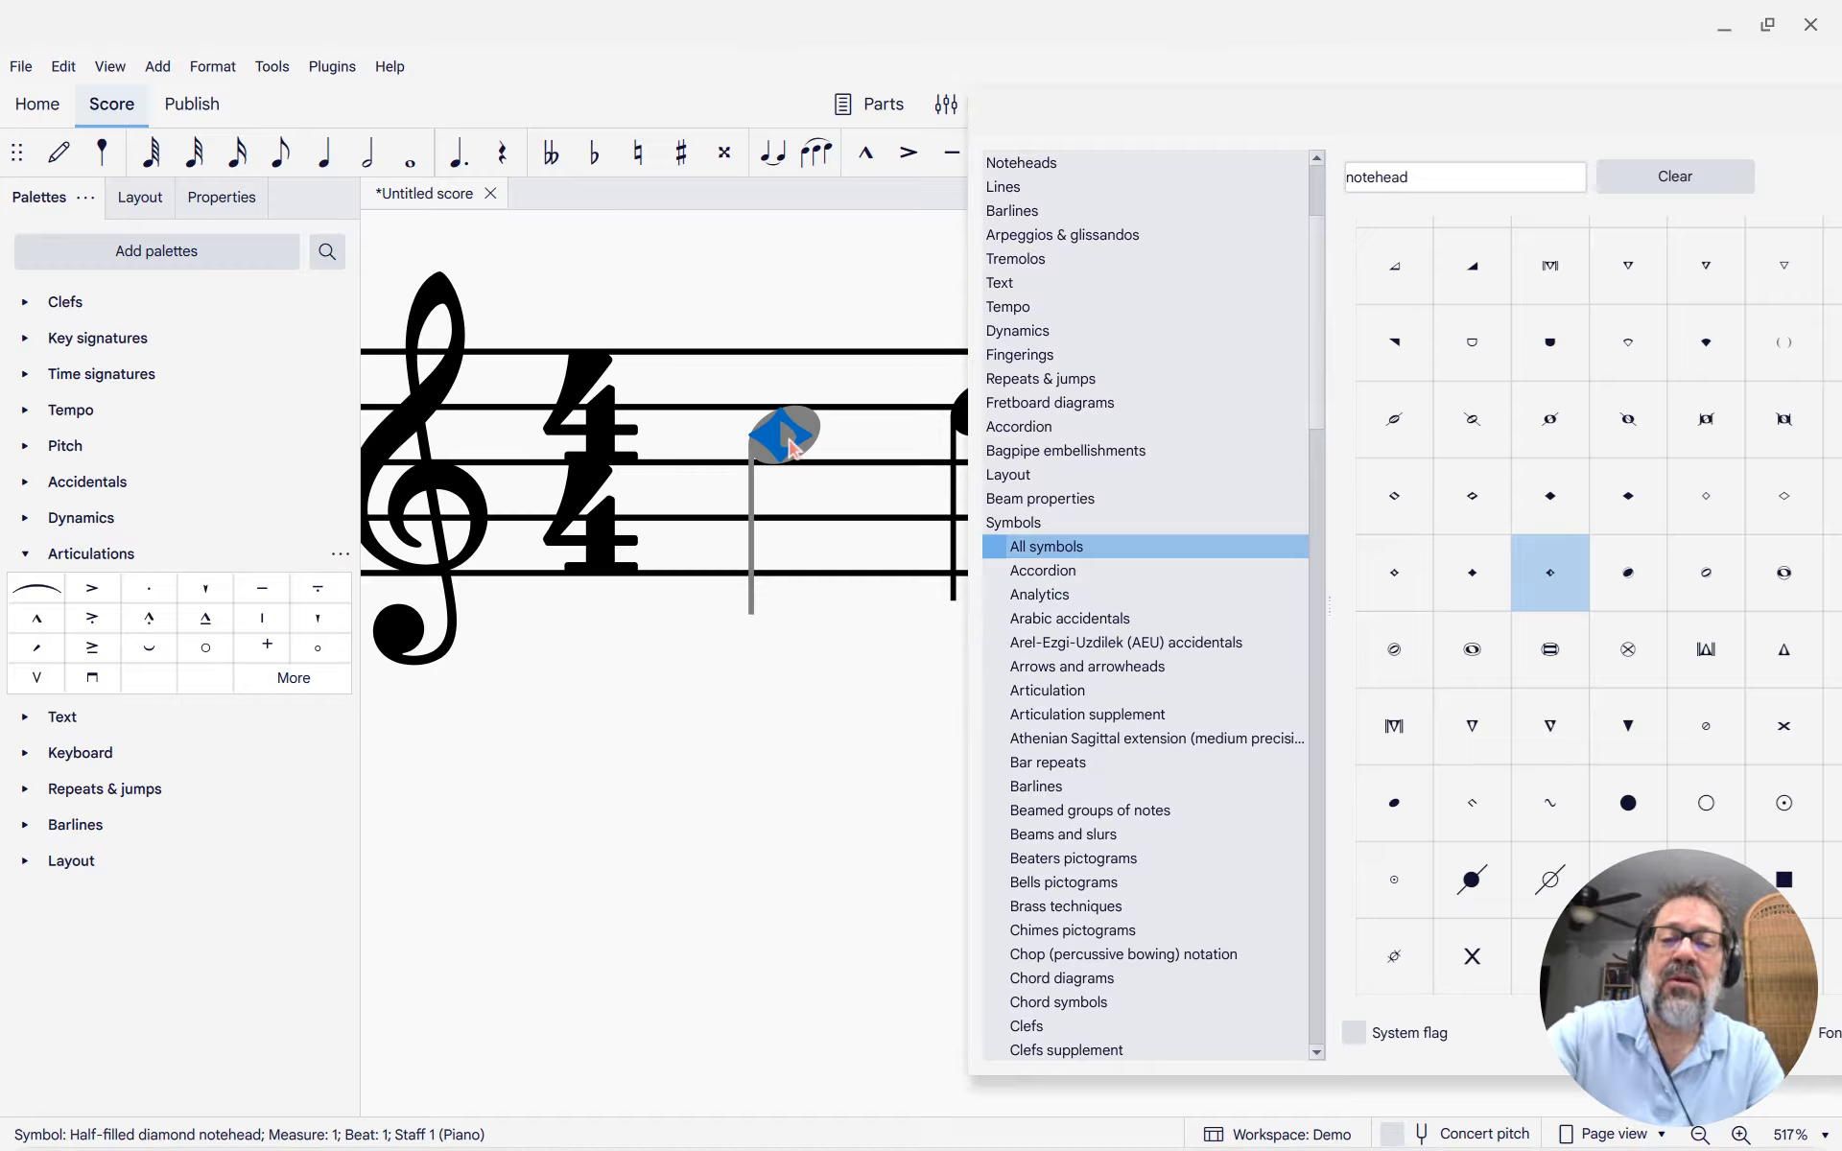
Try moving the diamond symbol up off the hidden note and undo the move.
{"action": "left_click_drag", "start_coordinate": [792, 447], "coordinate": [770, 390]}
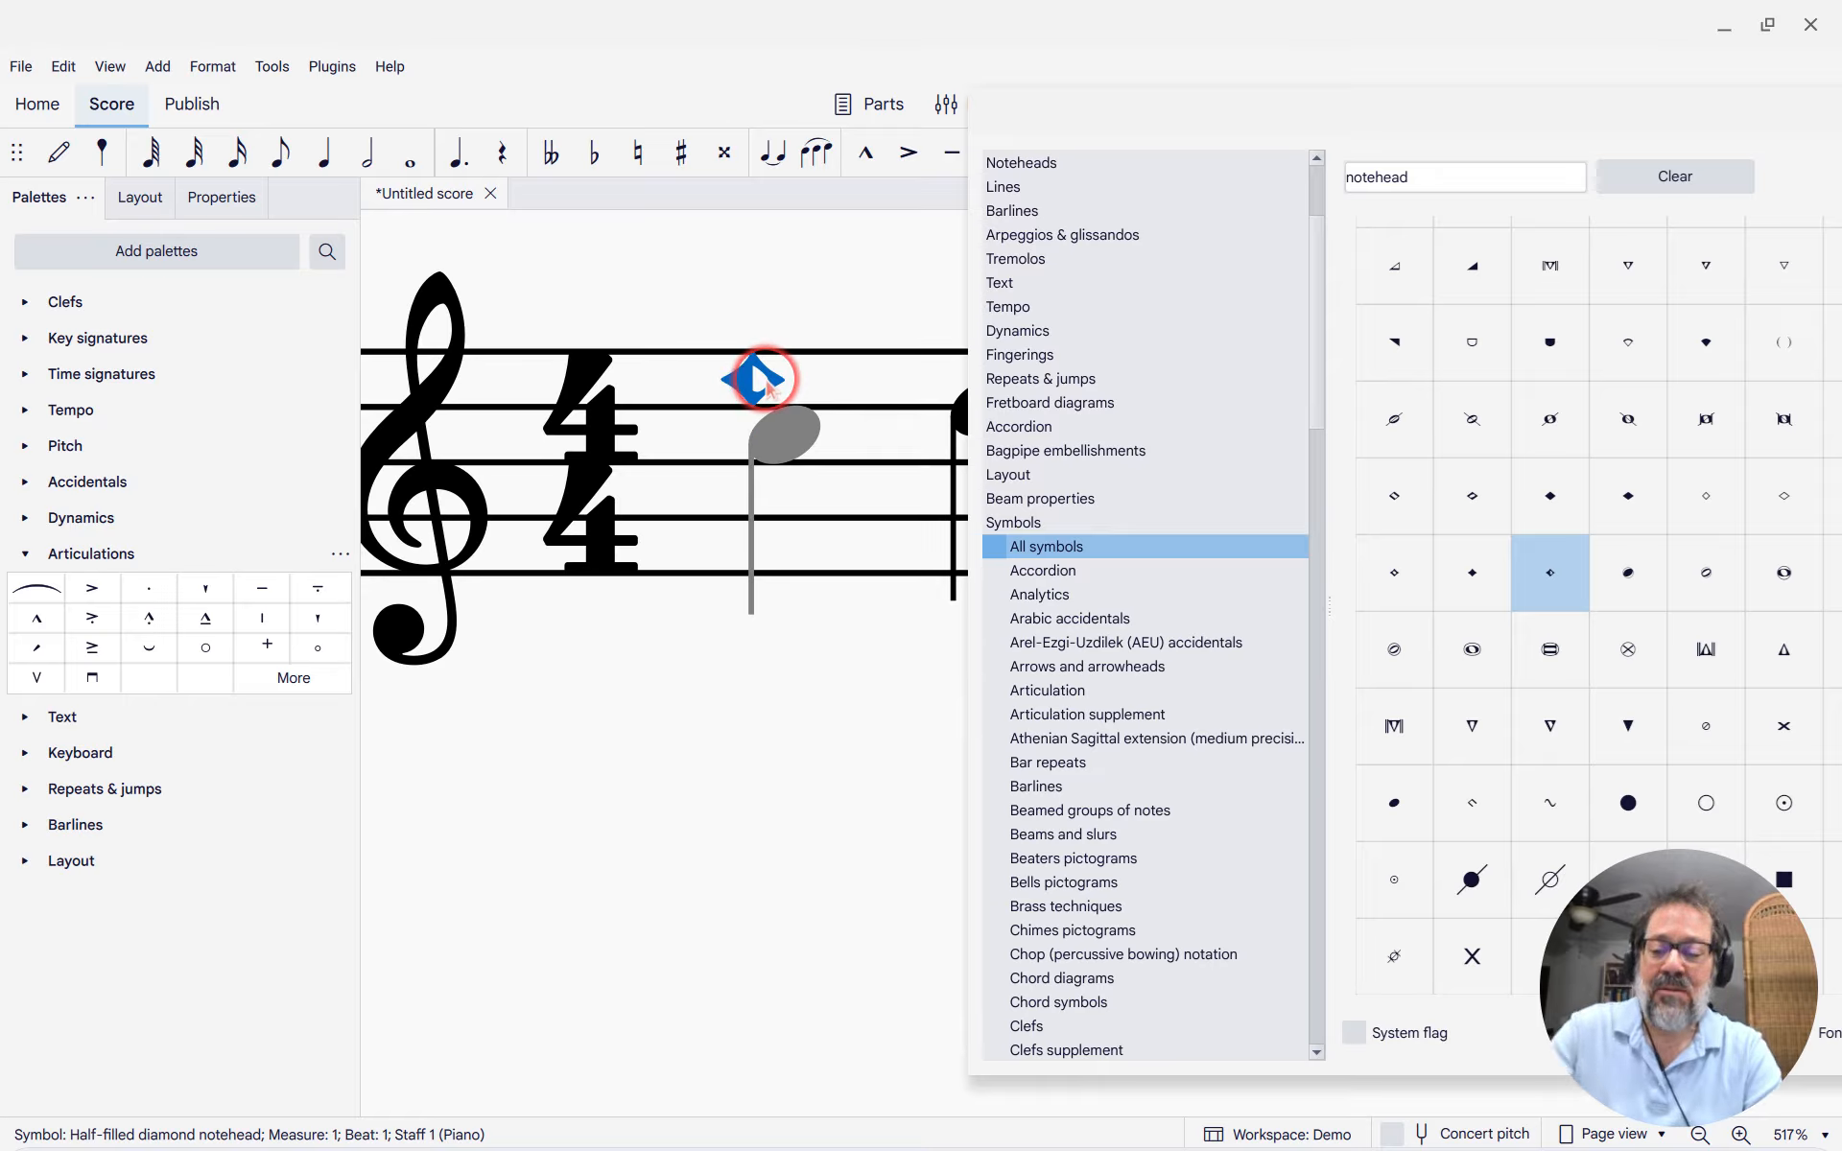
{"action": "key", "text": "ctrl+z"}
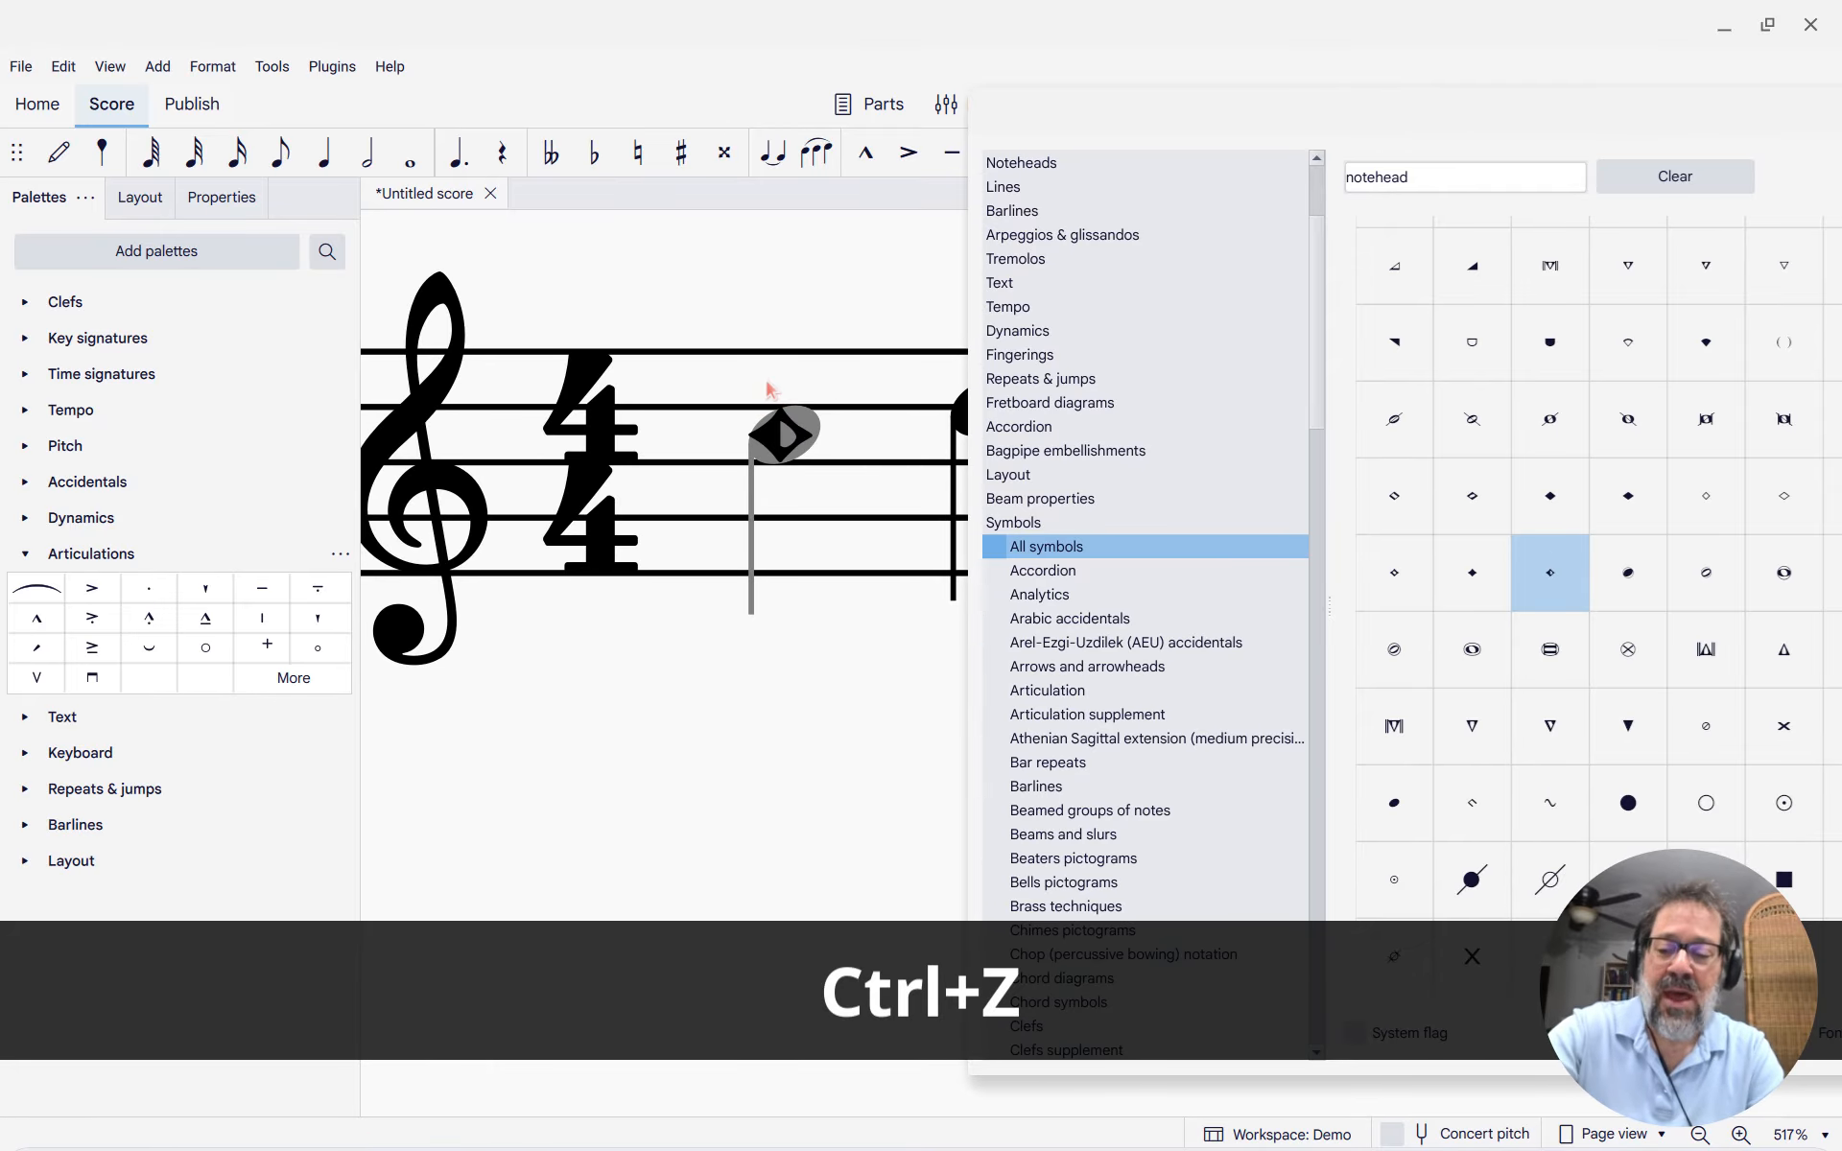
Nudge the diamond symbol five steps up and back down, and two steps left and back right.
{"action": "key", "text": "F2"}
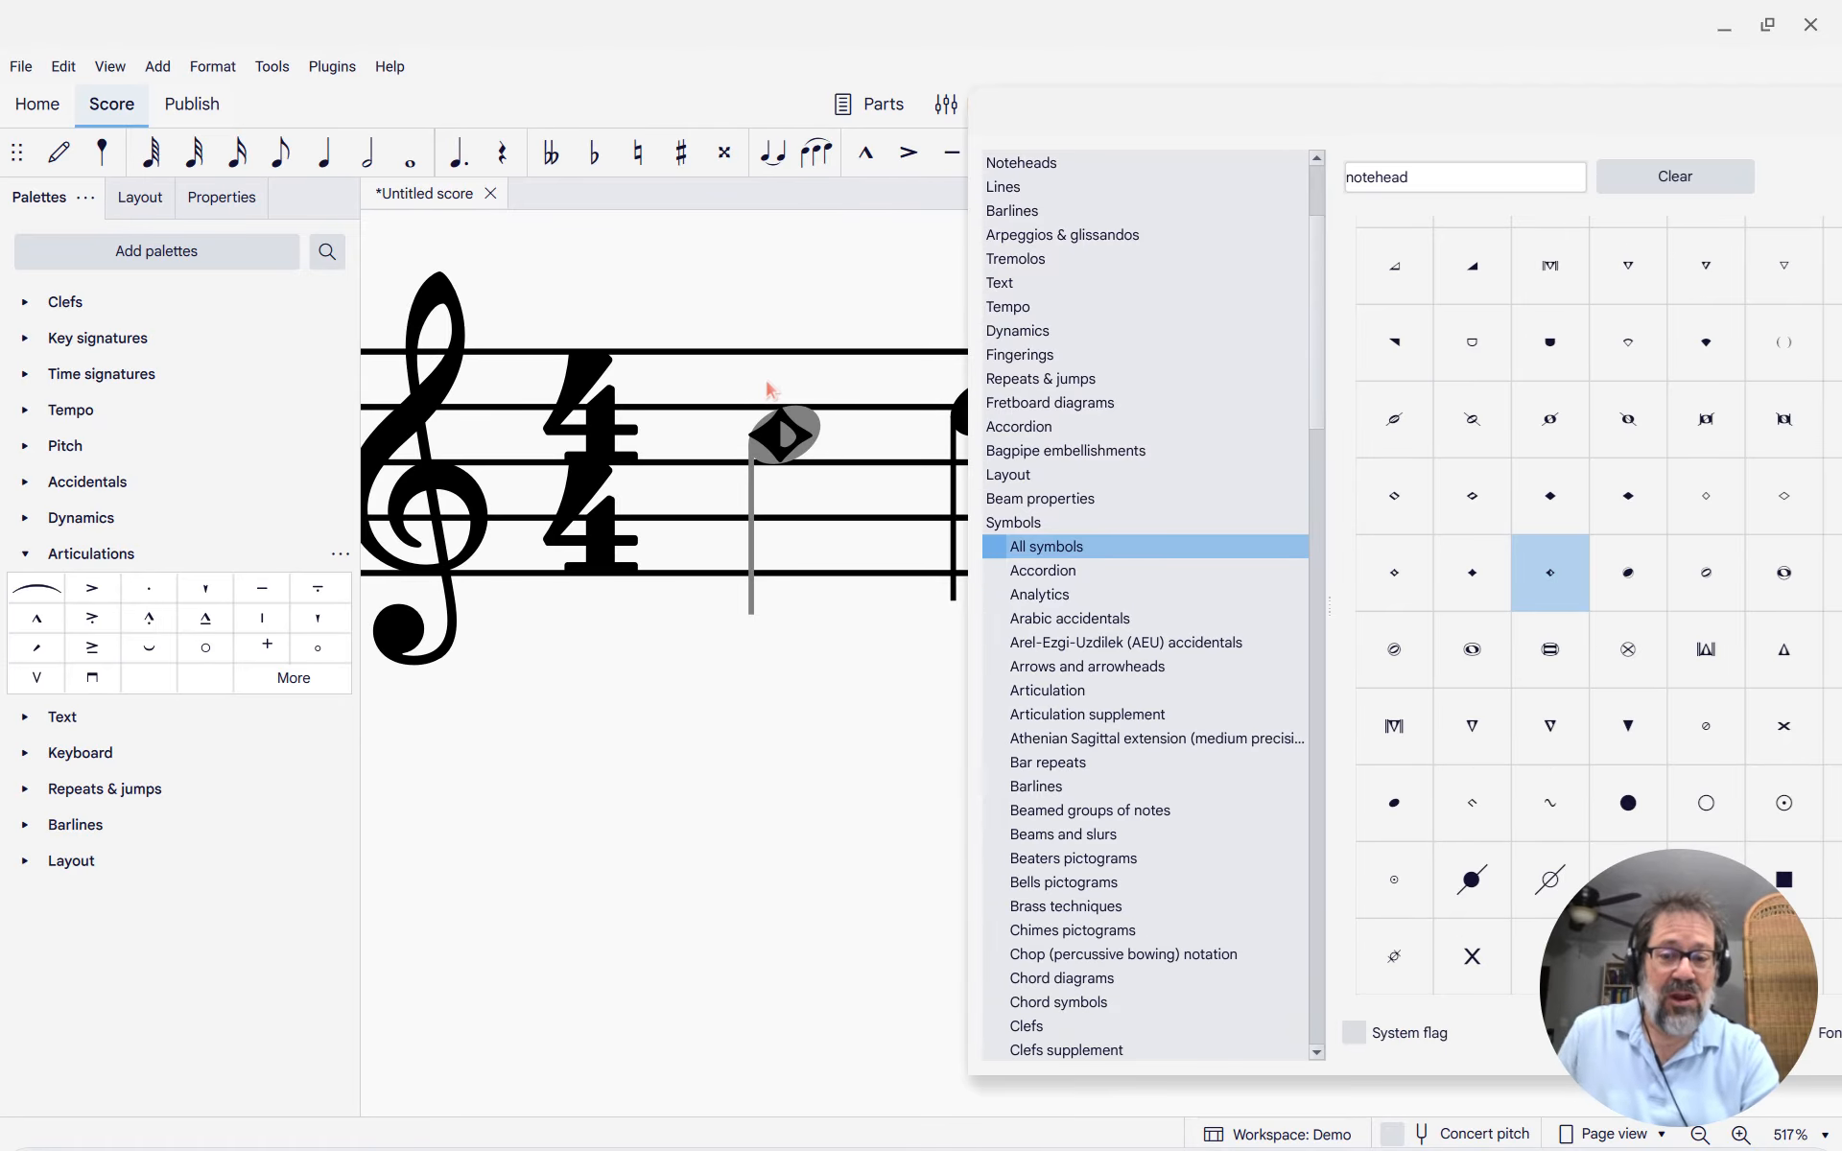
{"action": "key", "text": "Up"}
{"action": "key", "text": "Up"}
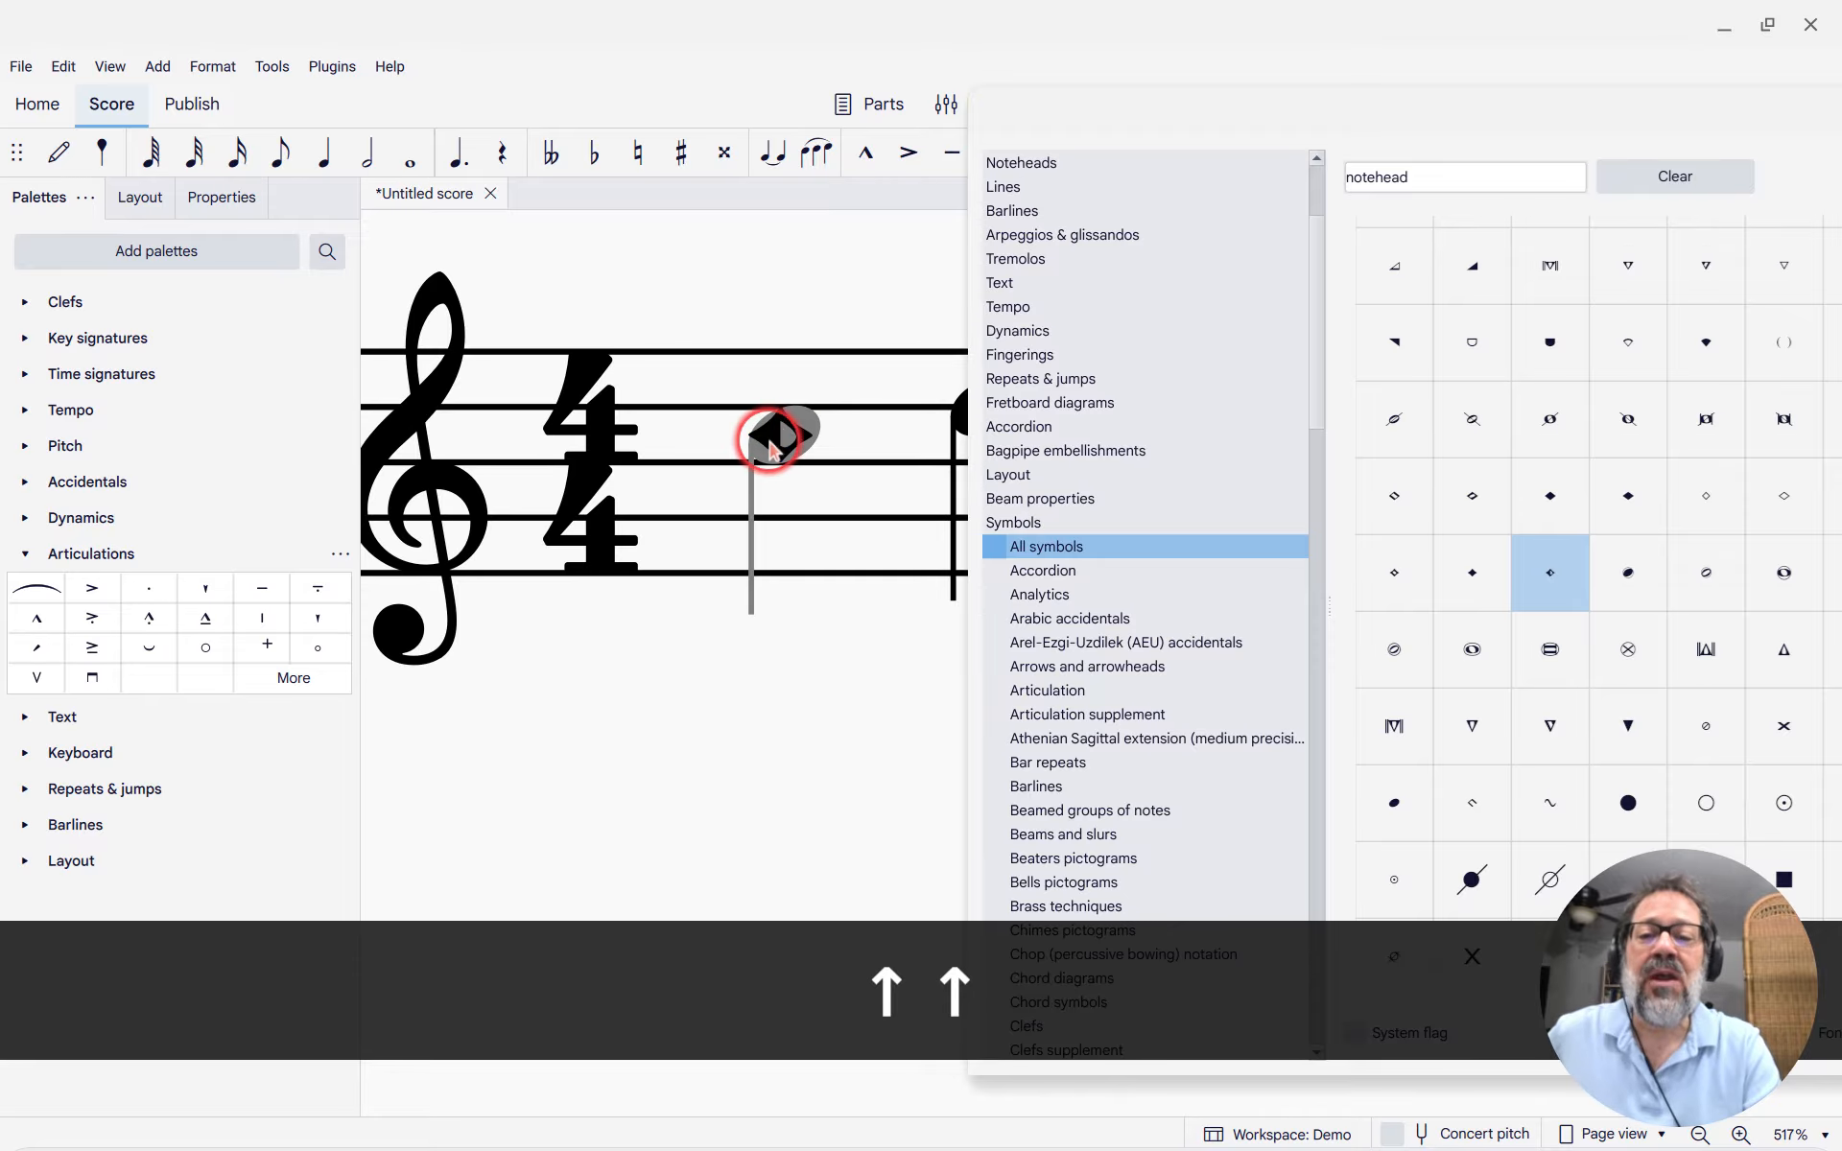
{"action": "left_click", "coordinate": [770, 440]}
{"action": "key", "text": "F2"}
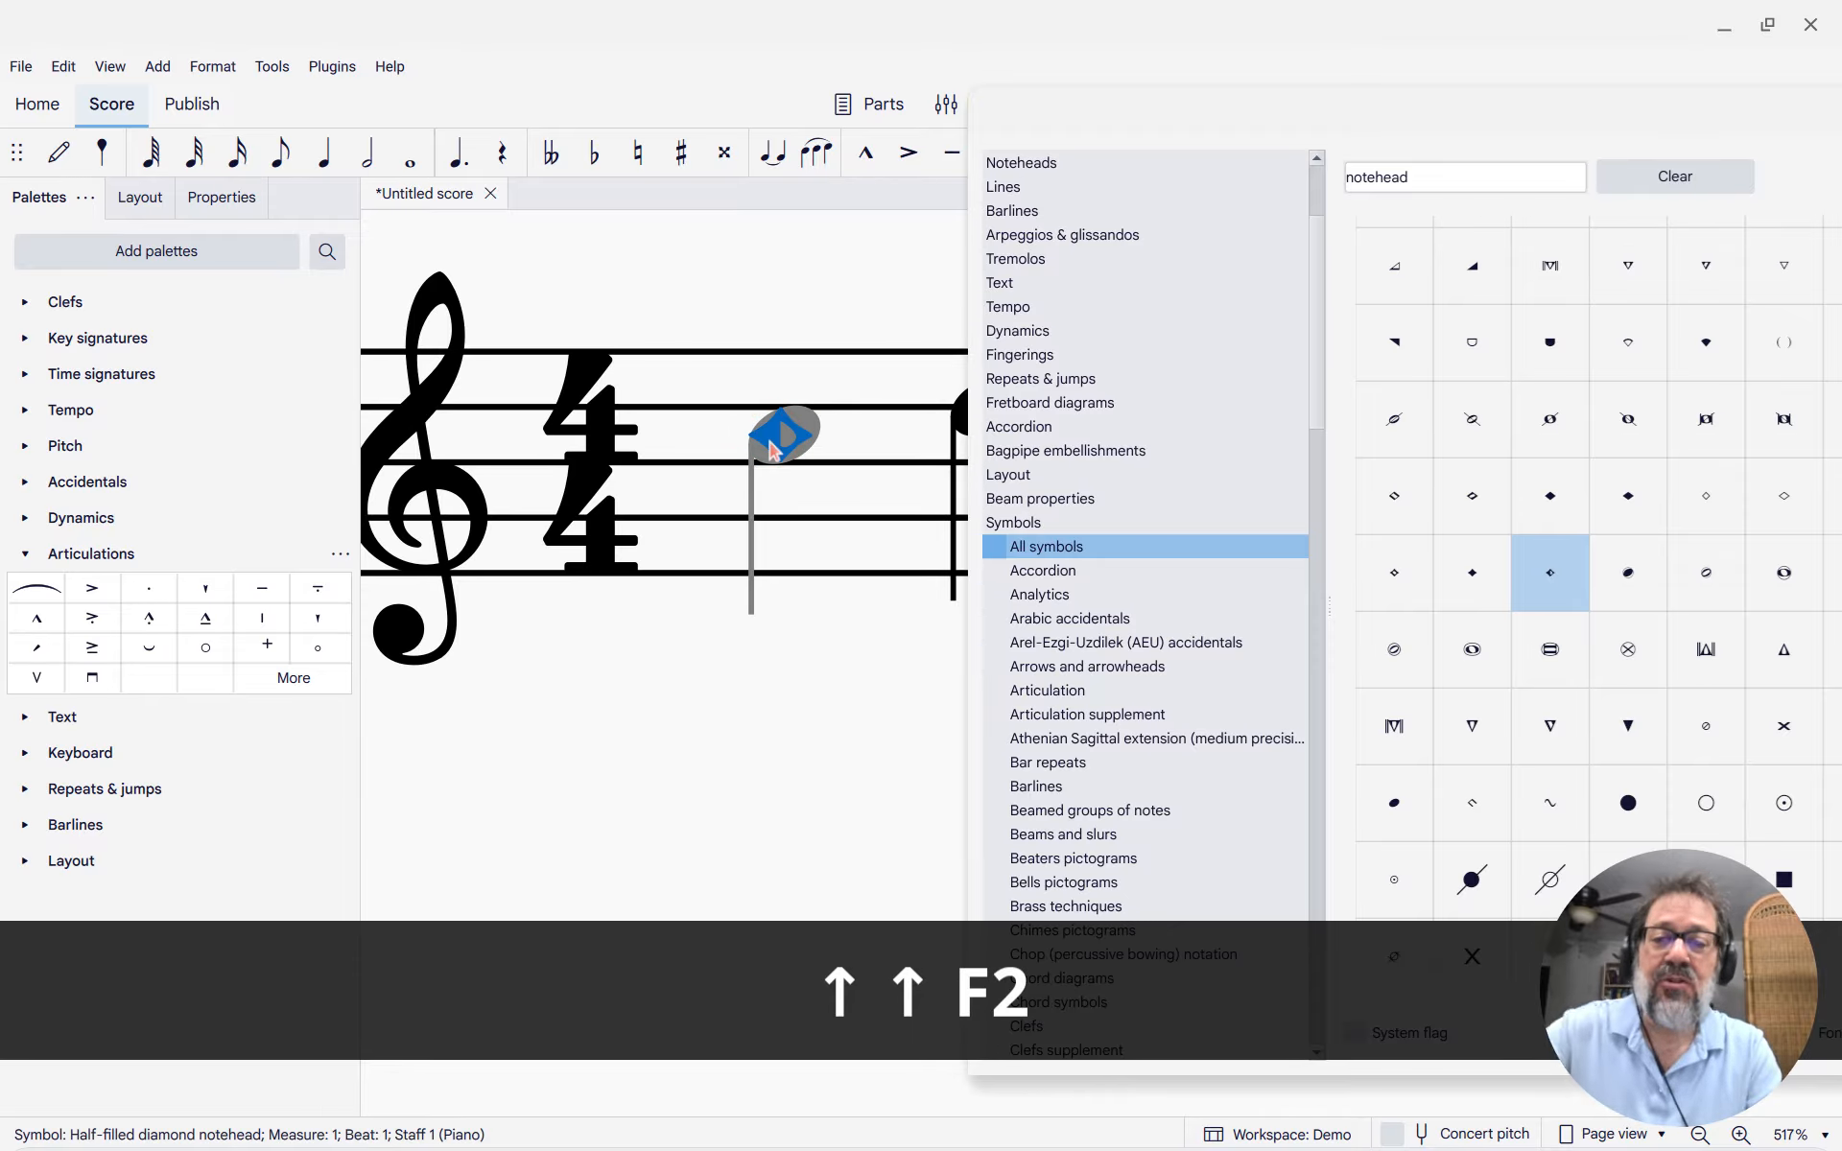
{"action": "key", "text": "Up"}
{"action": "key", "text": "Up"}
{"action": "key", "text": "Up"}
{"action": "key", "text": "Up"}
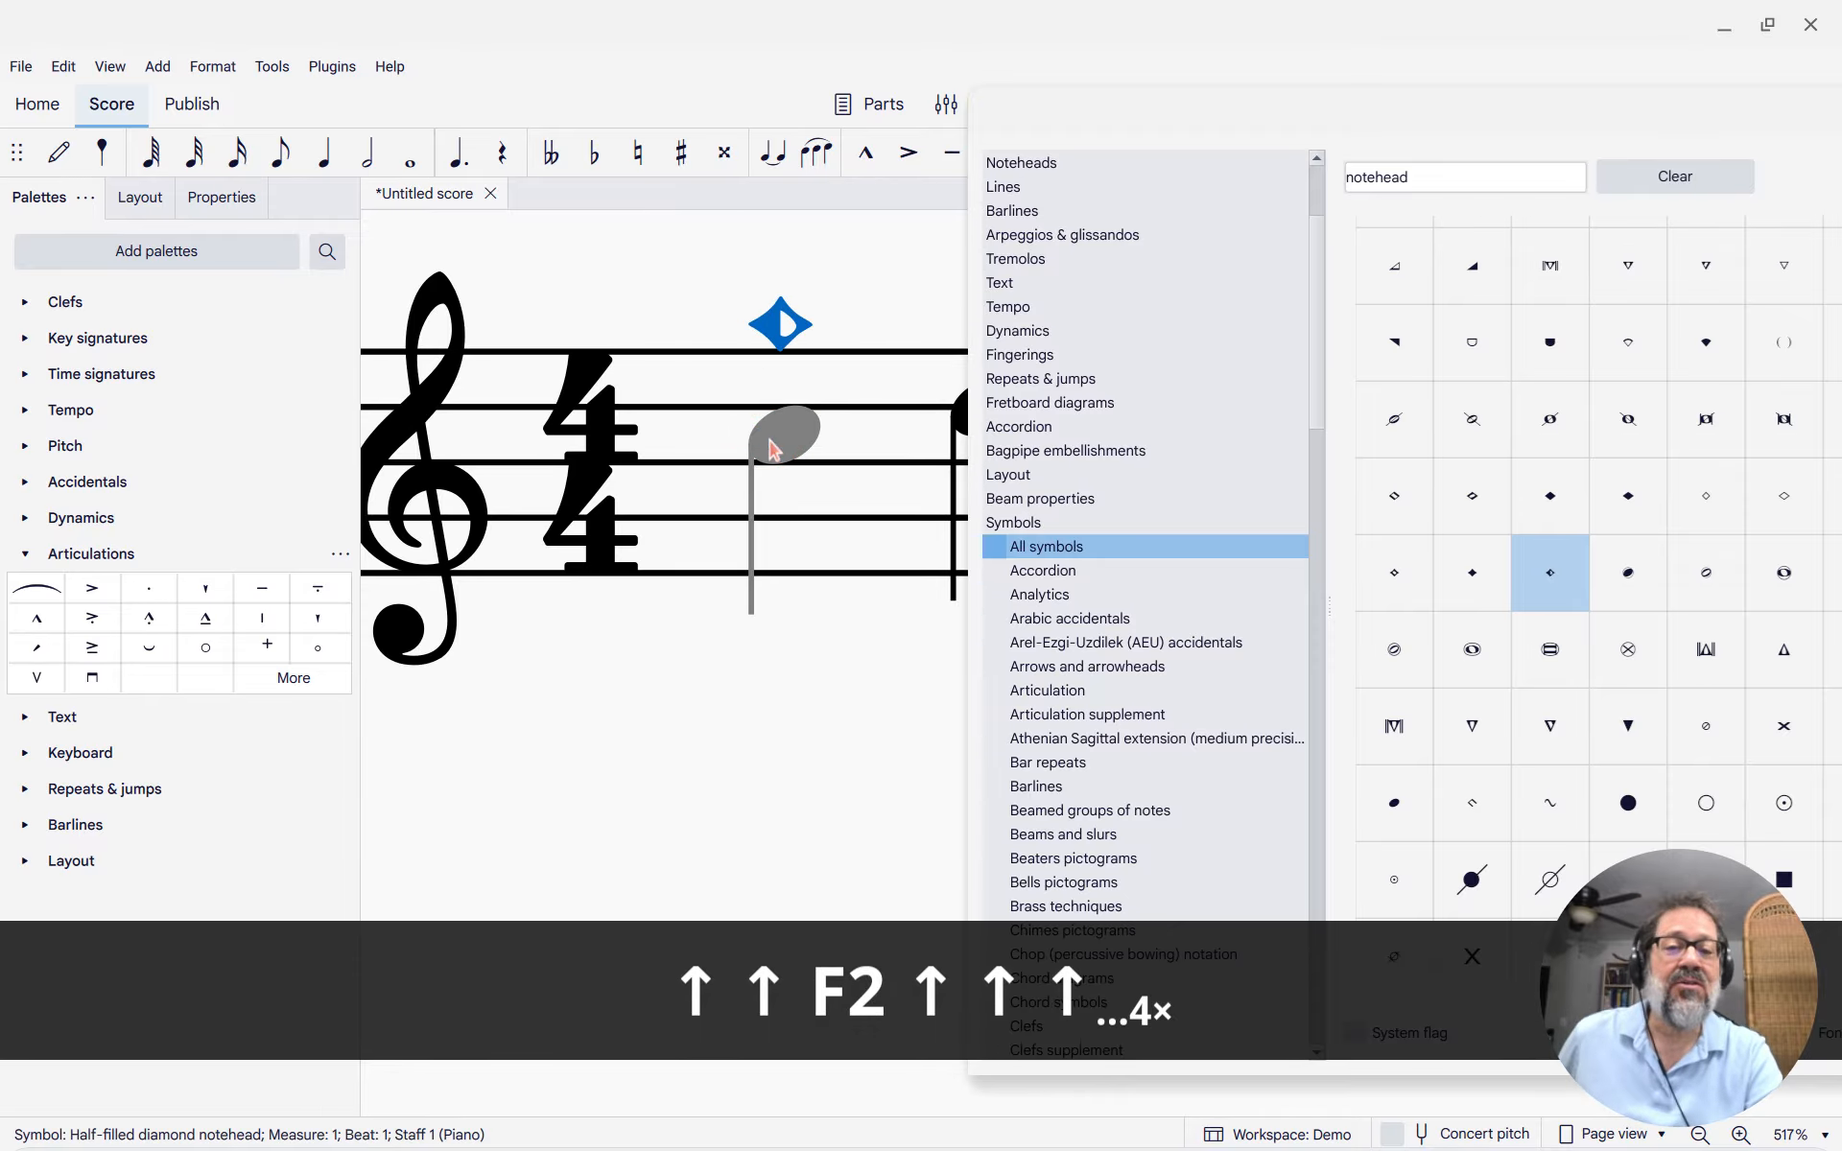
{"action": "key", "text": "Up"}
{"action": "key", "text": "Down"}
{"action": "key", "text": "Down"}
{"action": "key", "text": "Down"}
{"action": "key", "text": "Down"}
{"action": "key", "text": "Down"}
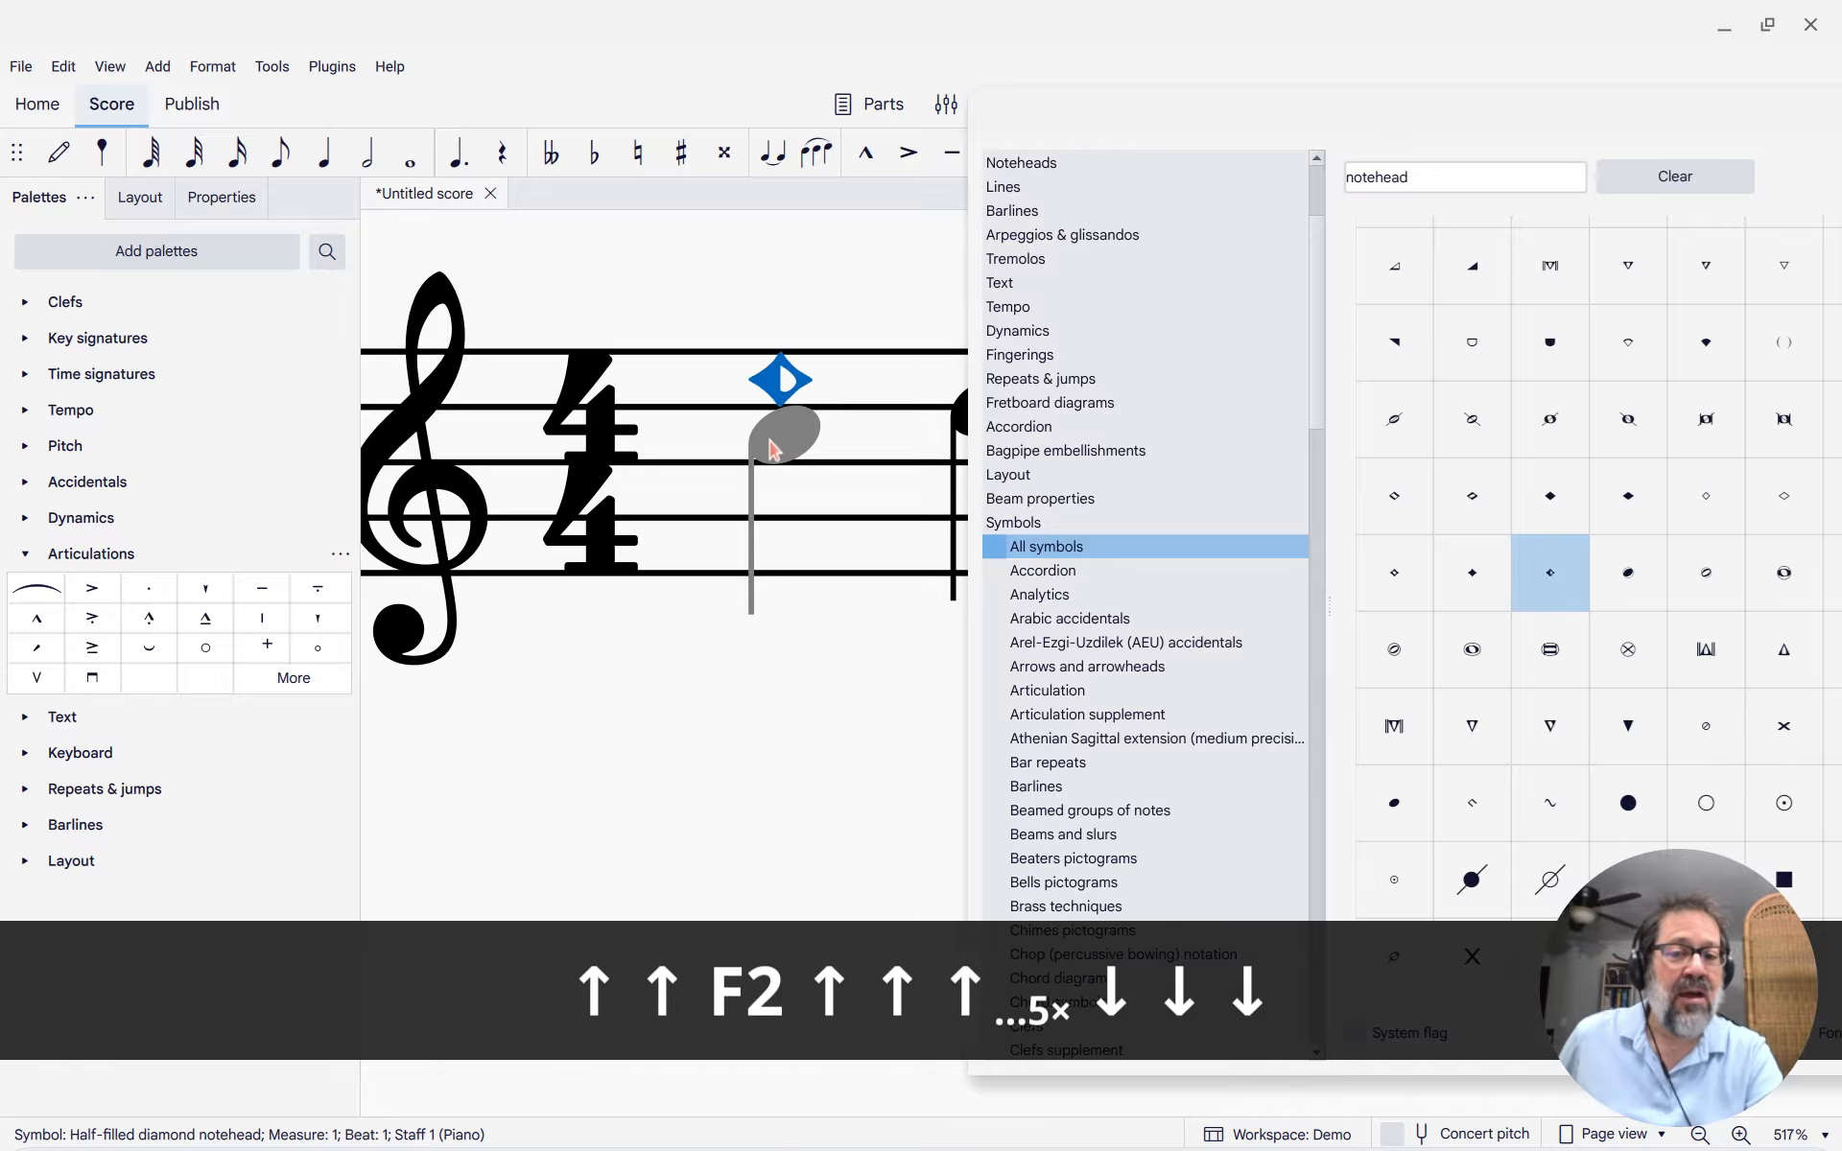
{"action": "key", "text": "Left"}
{"action": "key", "text": "Left"}
{"action": "key", "text": "Right"}
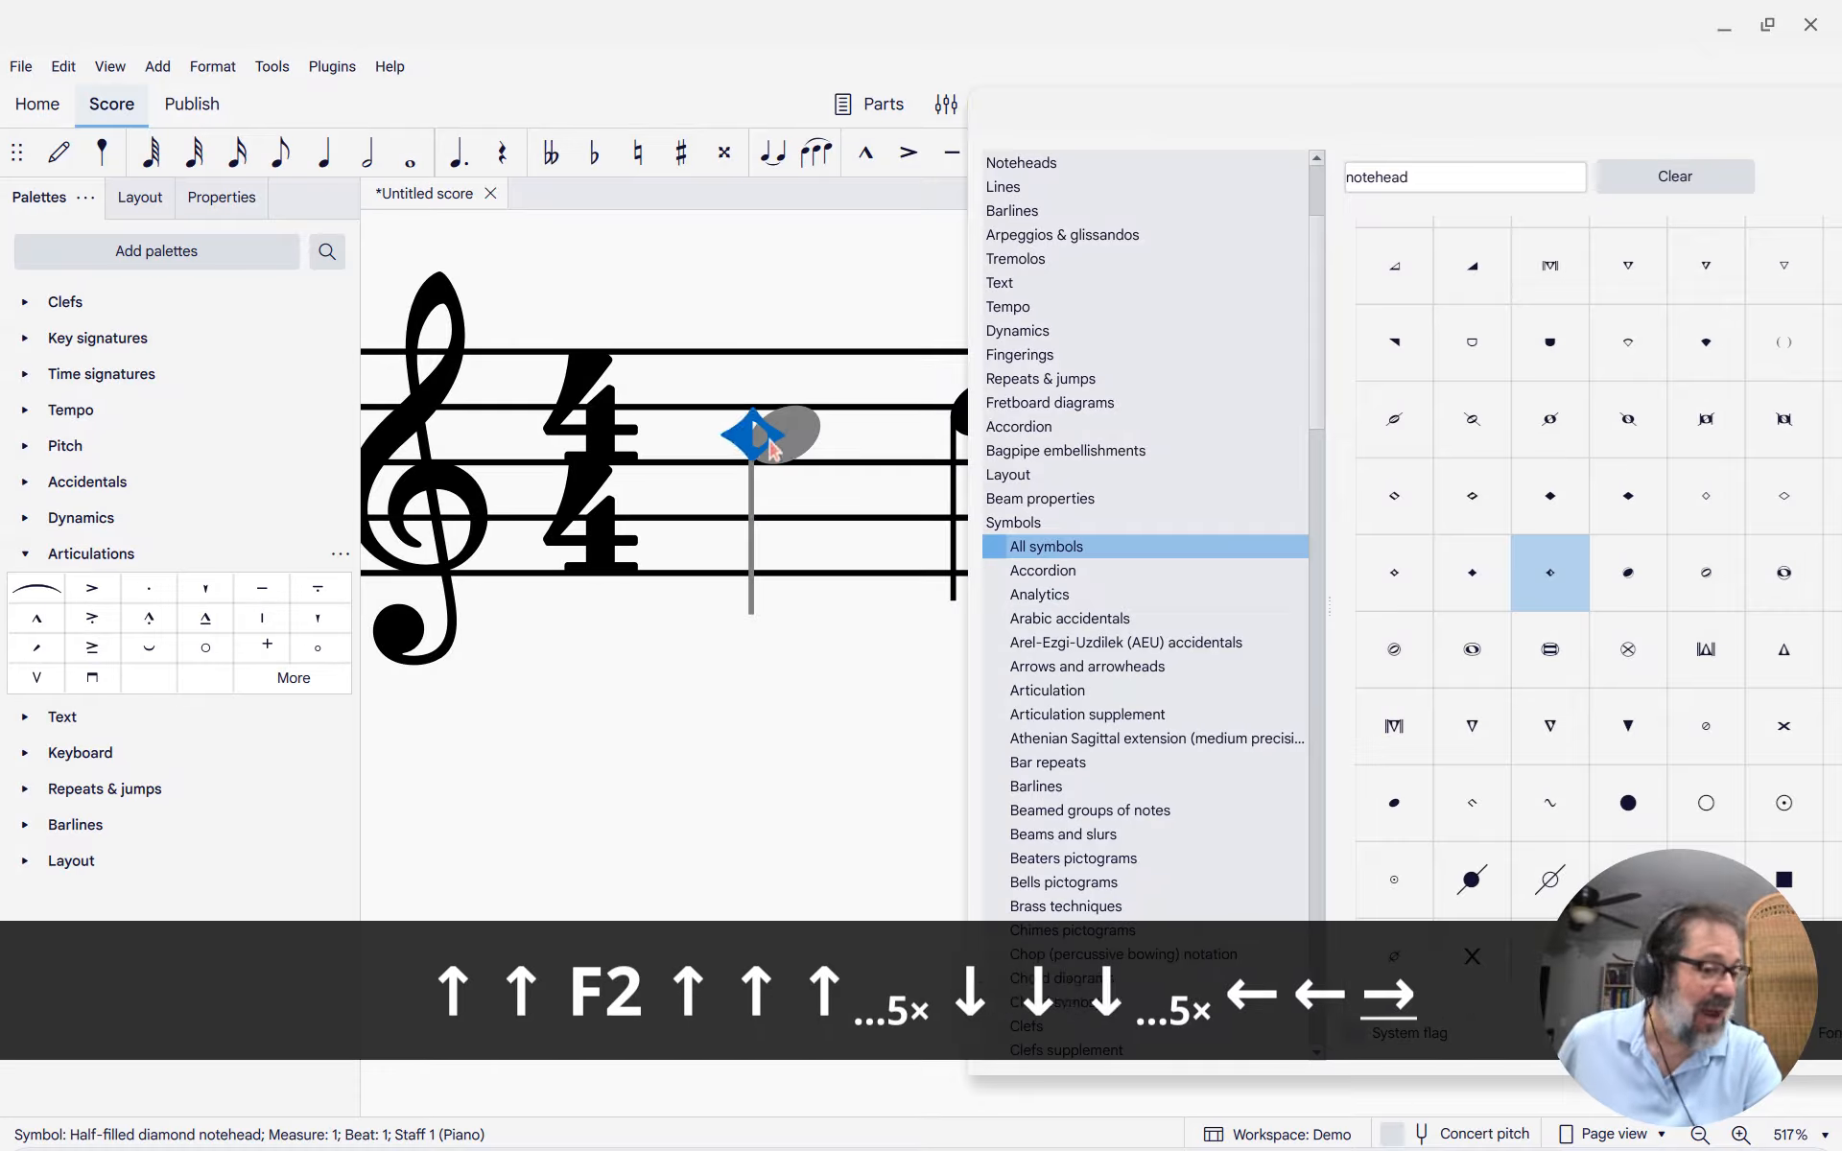
{"action": "key", "text": "Right"}
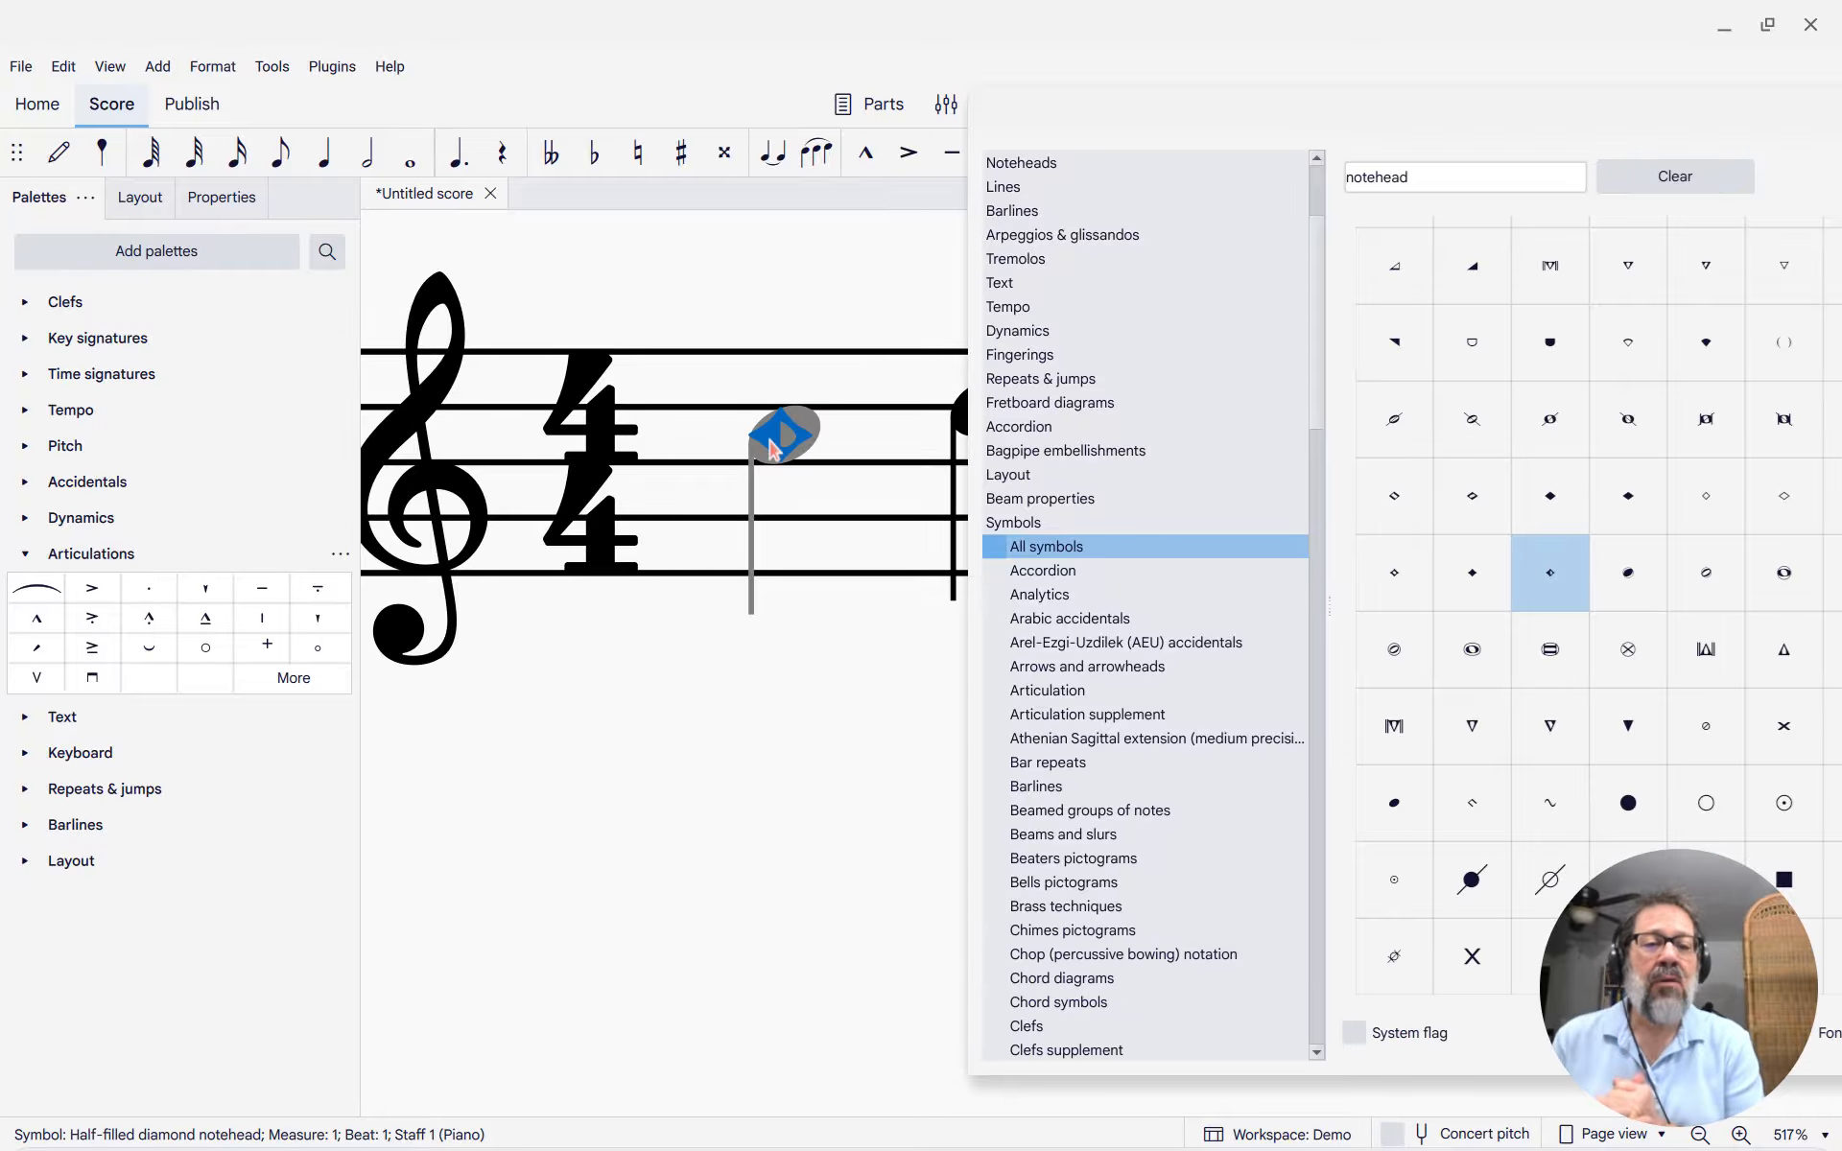
Look through further symbol subcategories, including Brass techniques, Gongs pictograms, Octaves, standard accidentals and Spartan Sagittal multi-shaft accidentals.
{"action": "left_click", "coordinate": [1164, 905]}
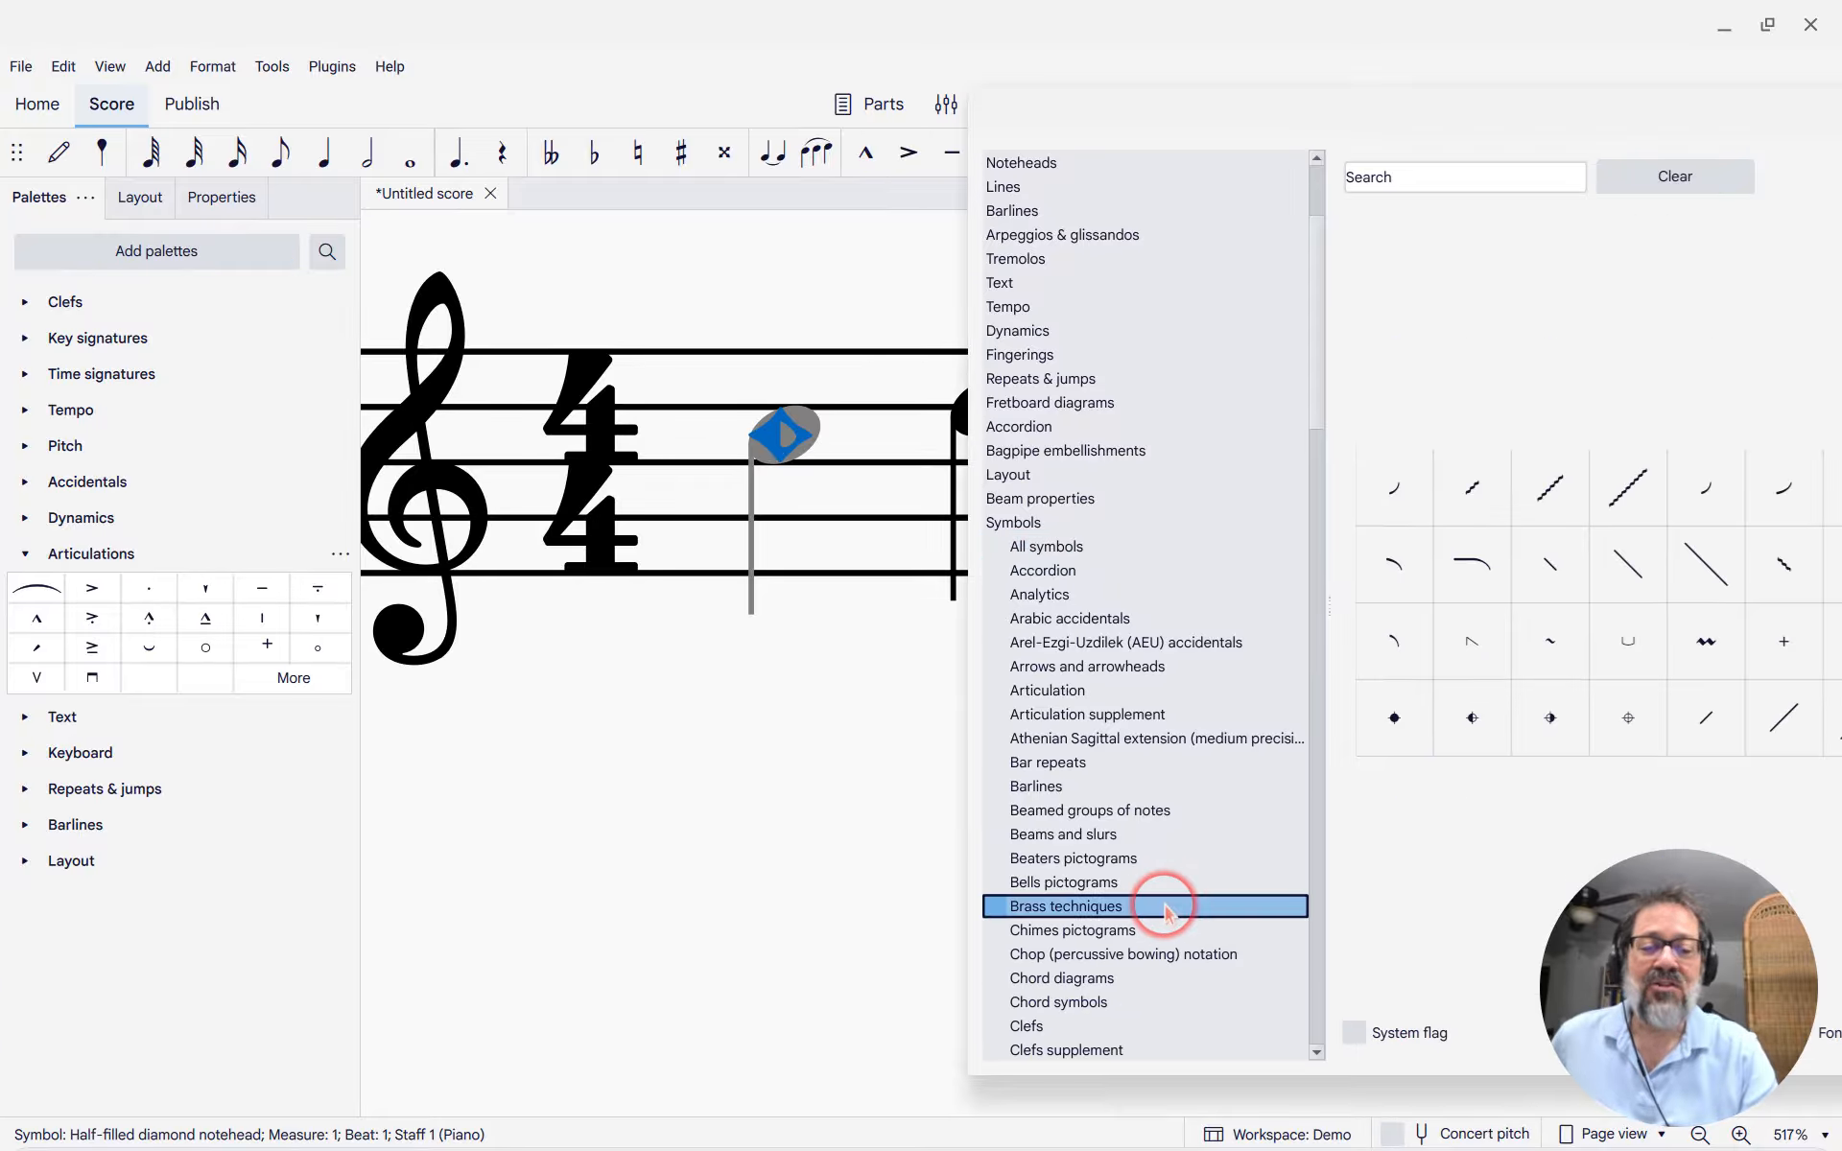
{"action": "scroll", "coordinate": [1166, 910], "scroll_direction": "down", "scroll_amount": 3}
{"action": "scroll", "coordinate": [1167, 910], "scroll_direction": "down", "scroll_amount": 8}
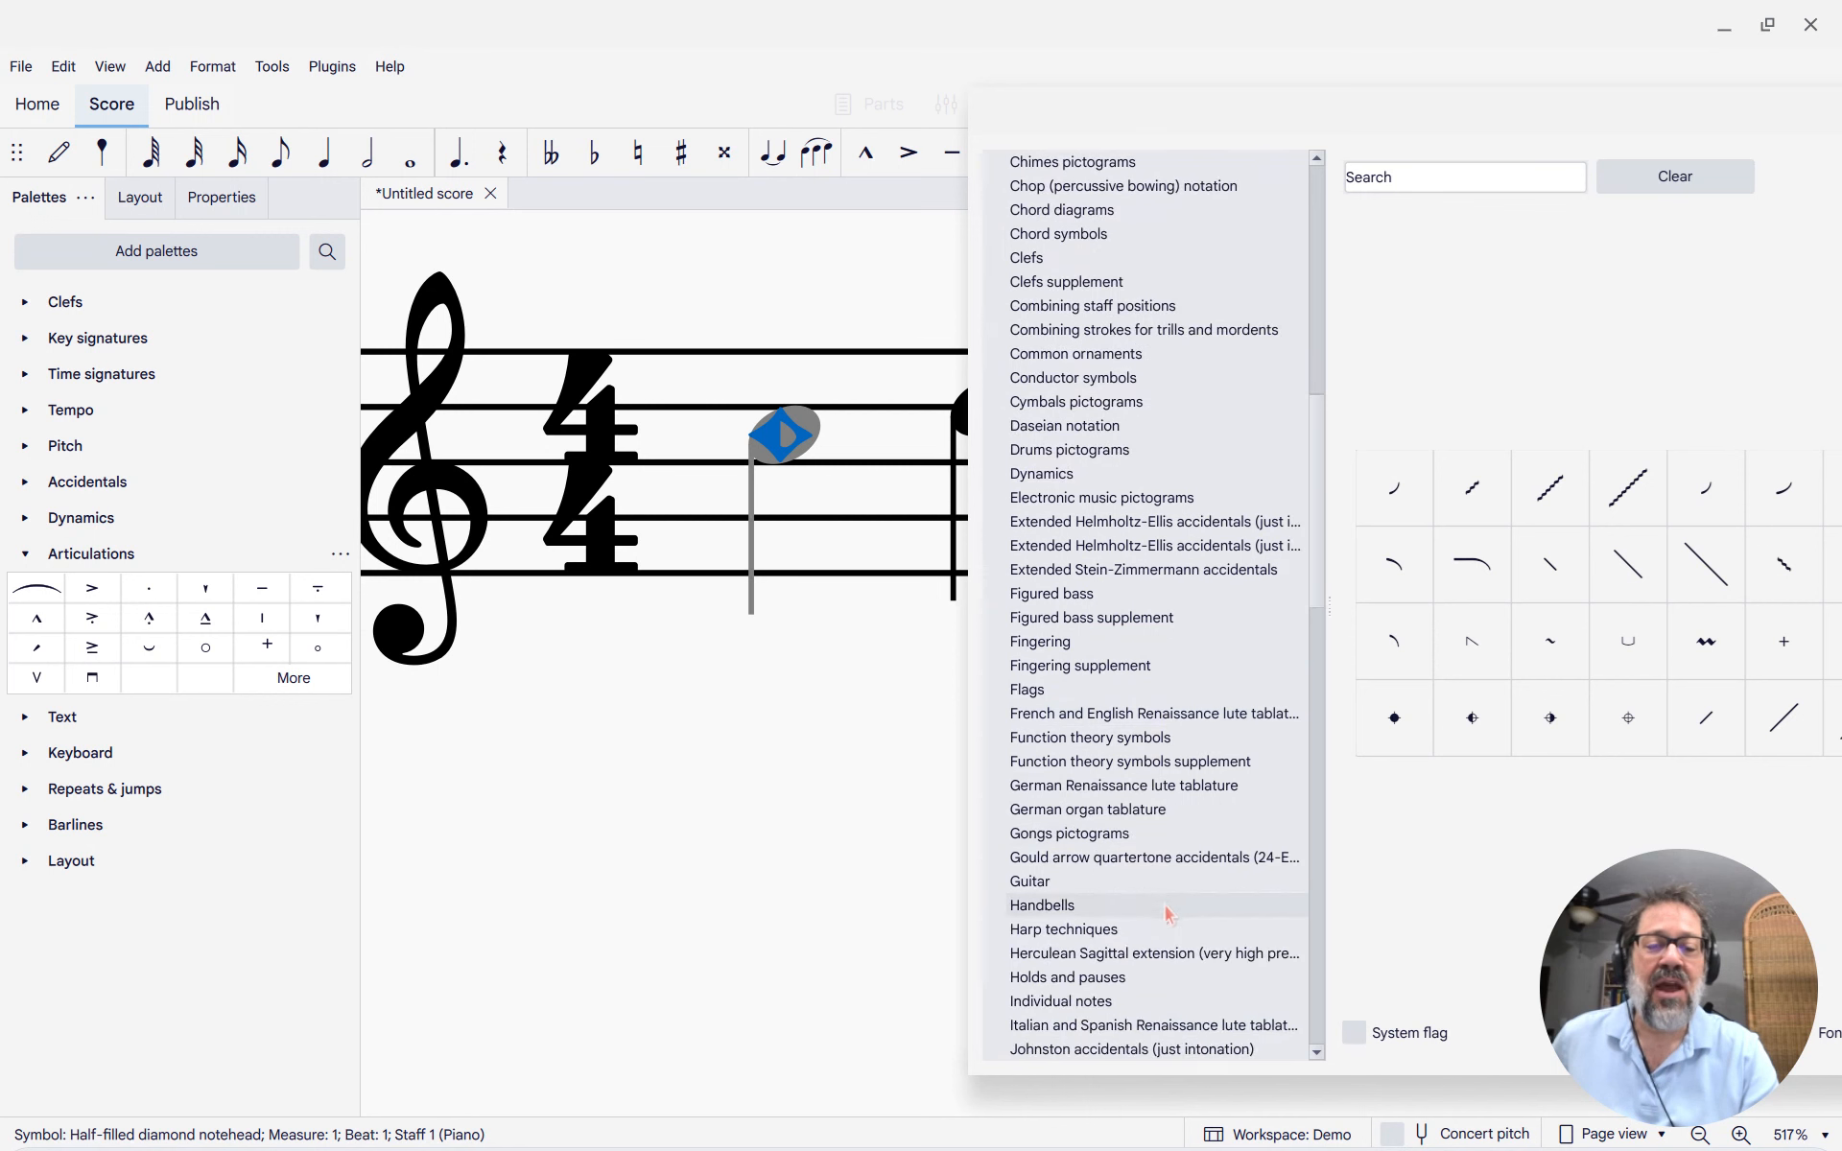
{"action": "left_click", "coordinate": [1124, 832]}
{"action": "scroll", "coordinate": [1090, 872], "scroll_direction": "down", "scroll_amount": 12}
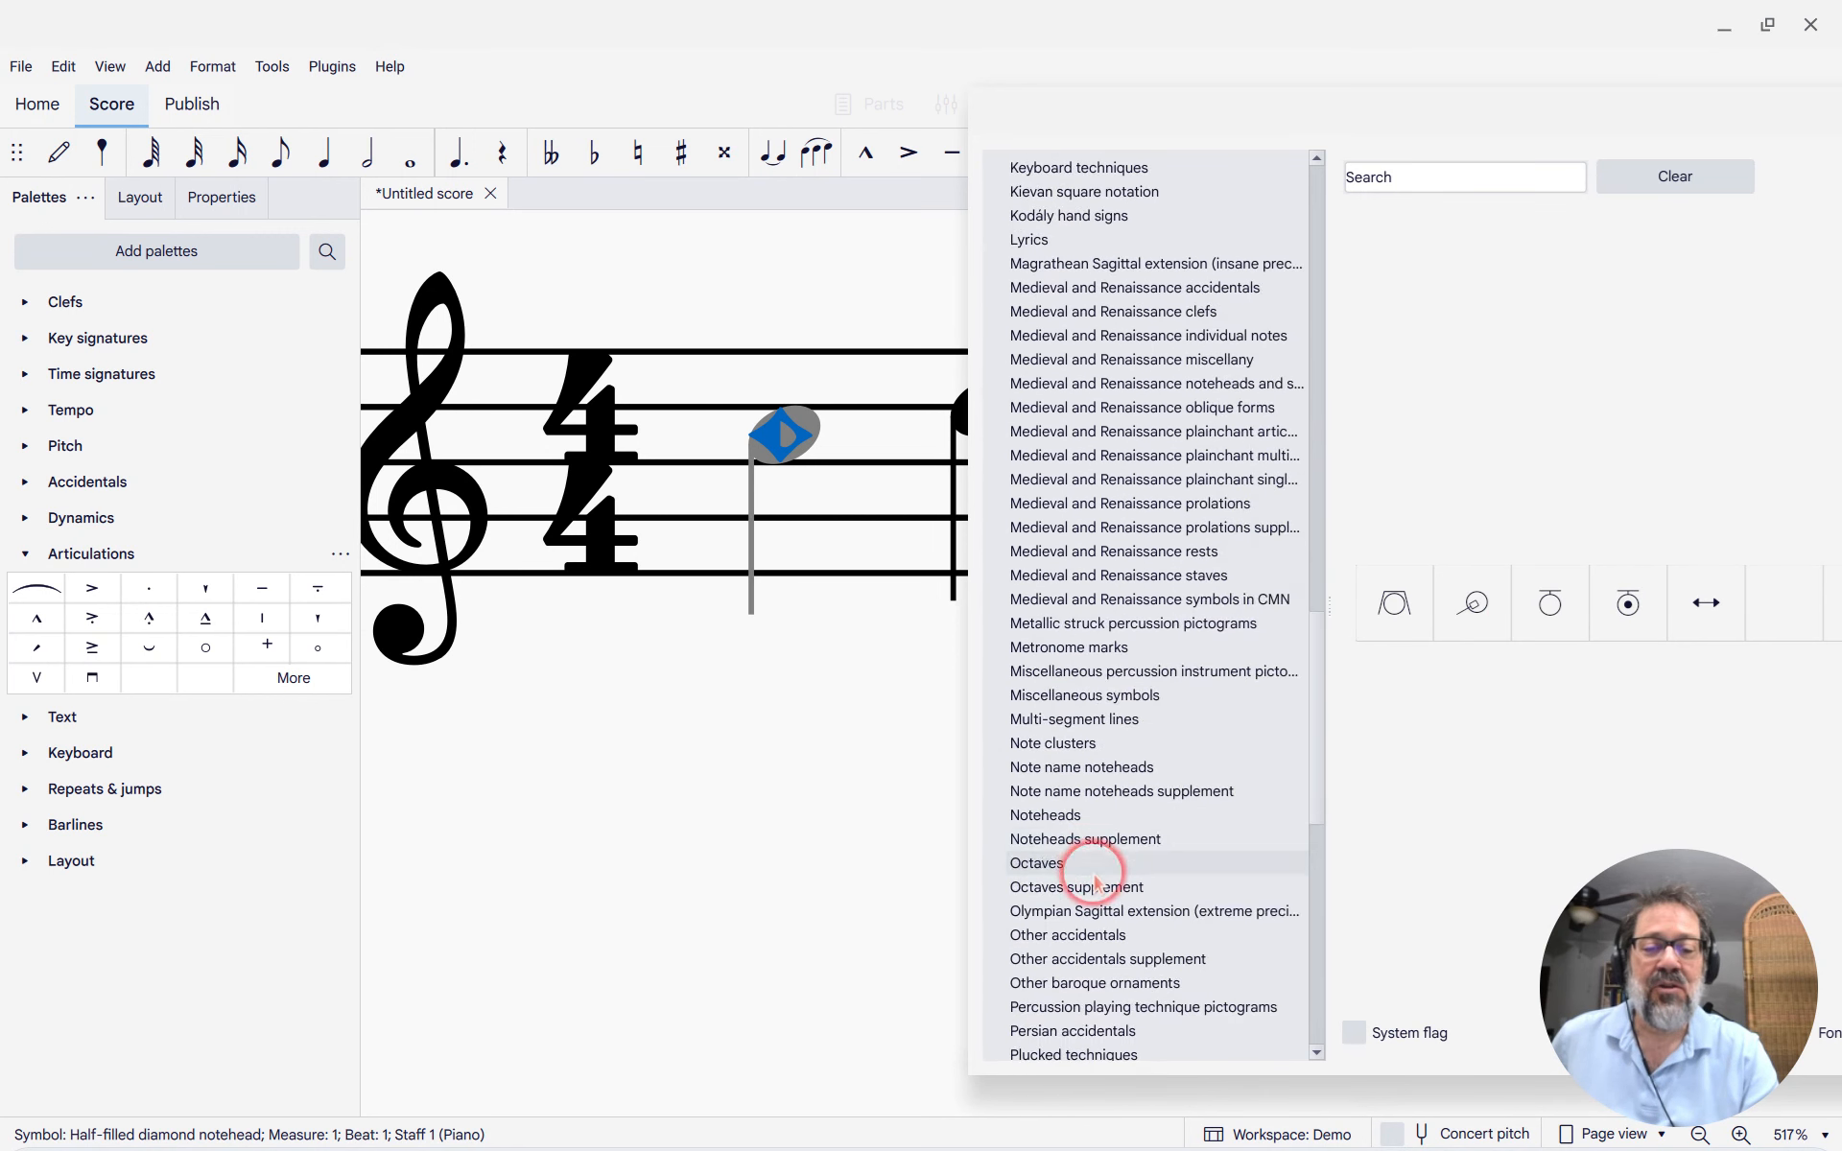
{"action": "left_click", "coordinate": [1095, 869]}
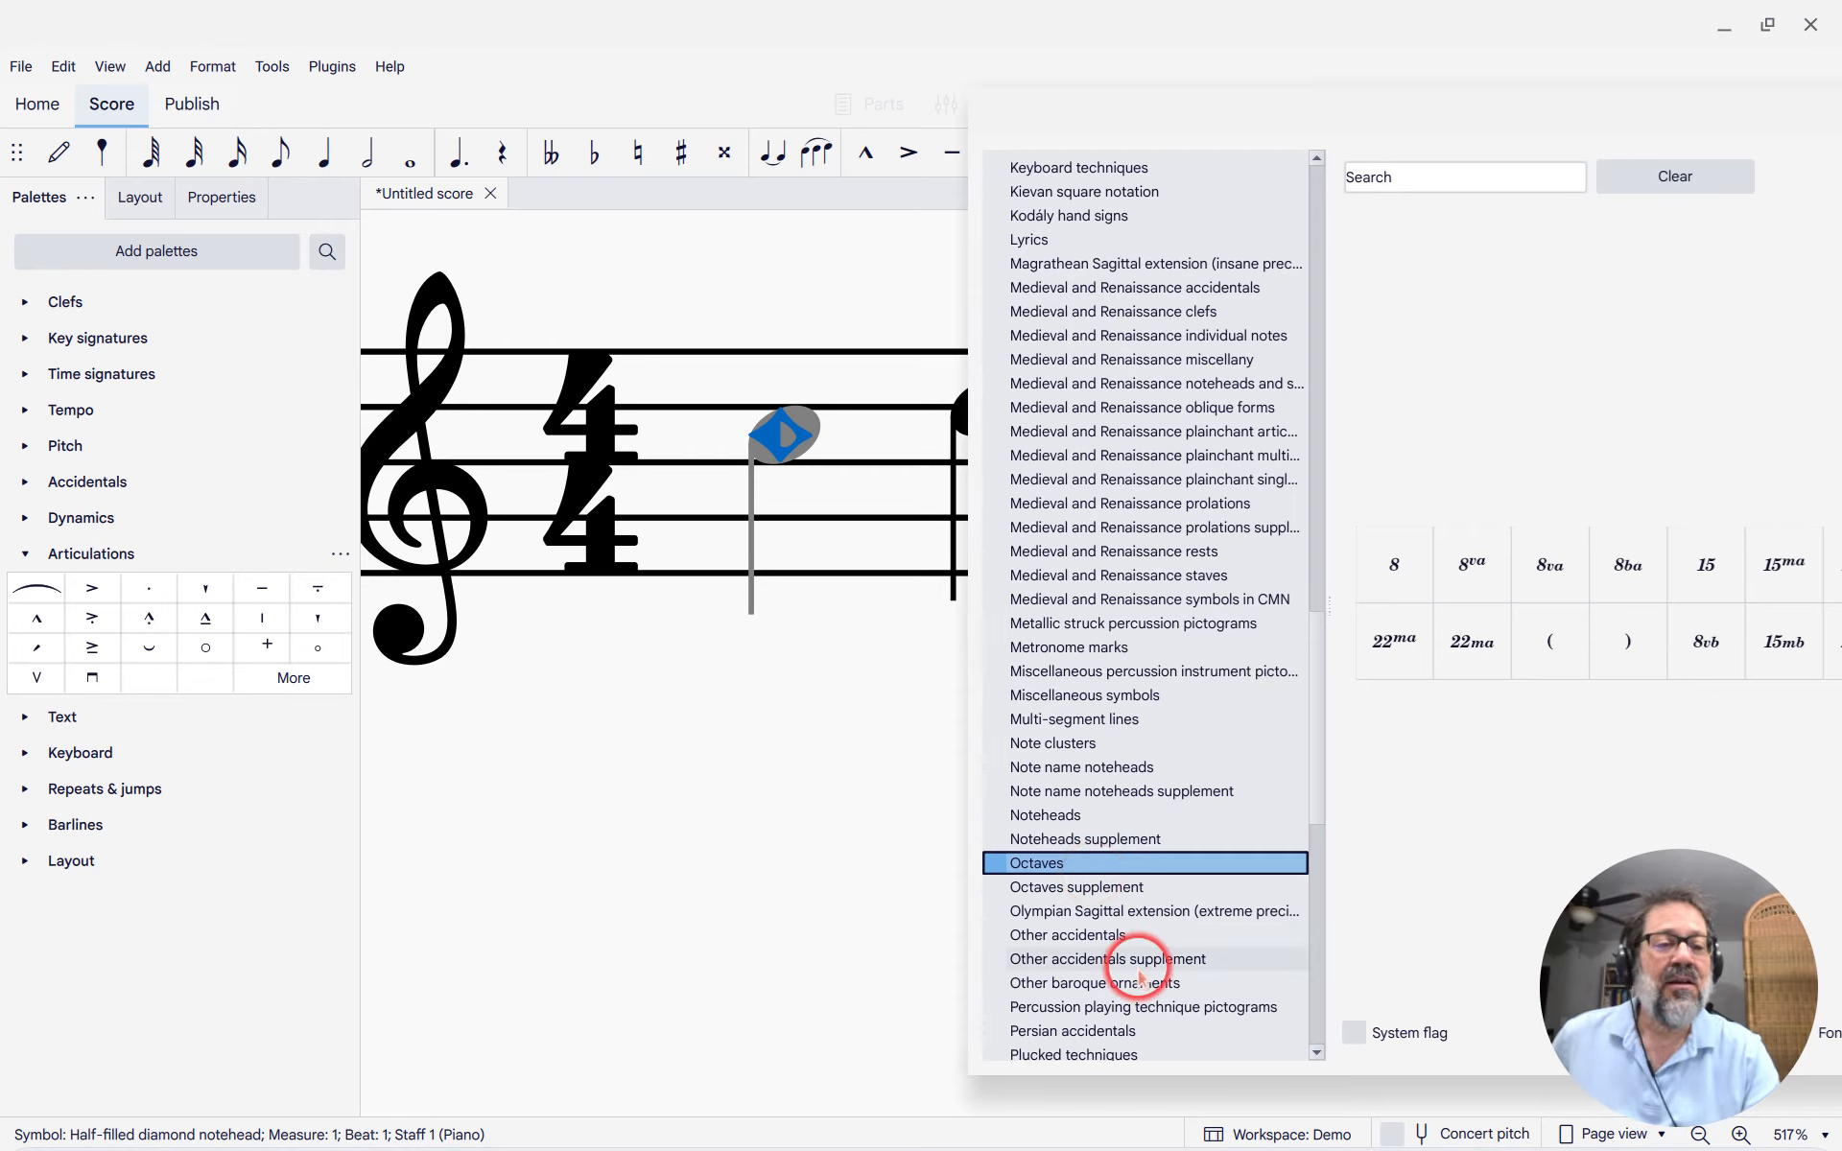
{"action": "scroll", "coordinate": [1135, 968], "scroll_direction": "down", "scroll_amount": 9}
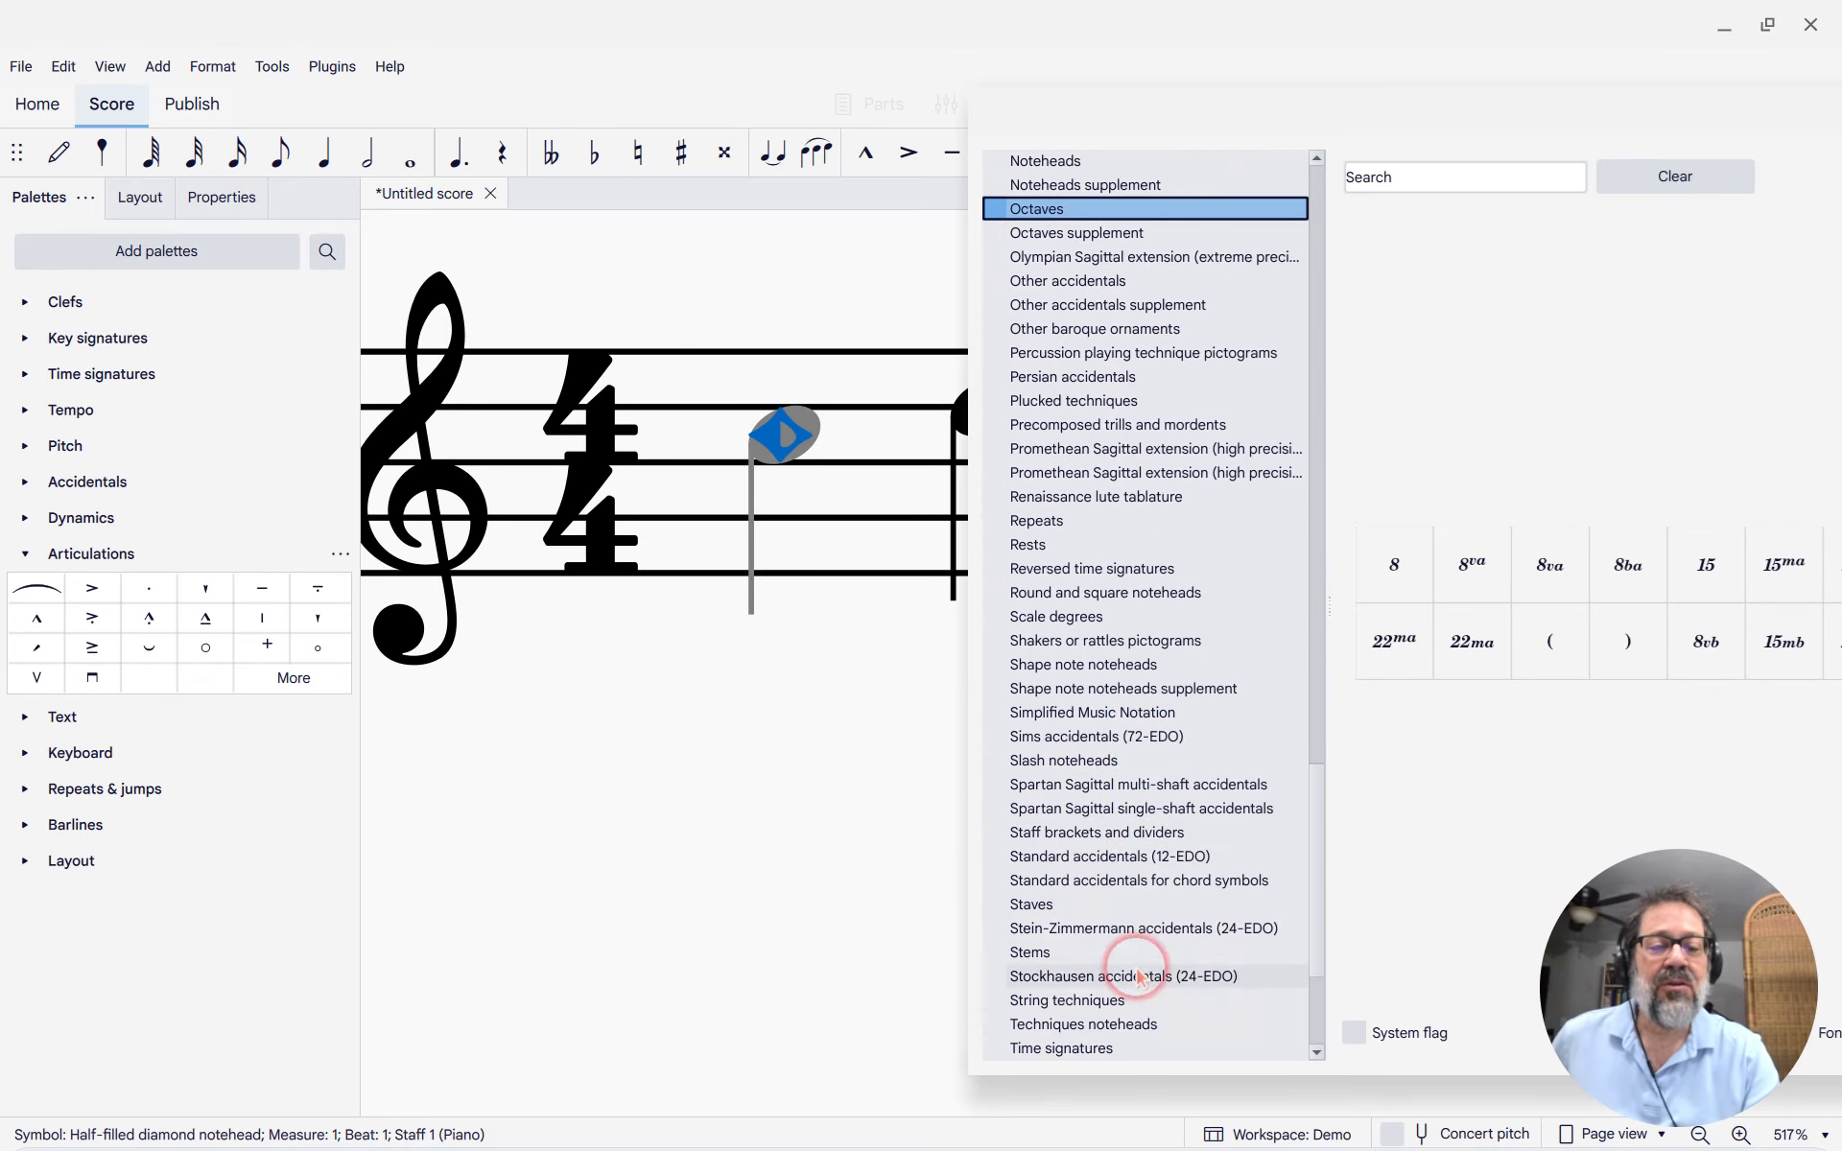
{"action": "left_click", "coordinate": [1096, 856]}
{"action": "left_click", "coordinate": [1097, 880]}
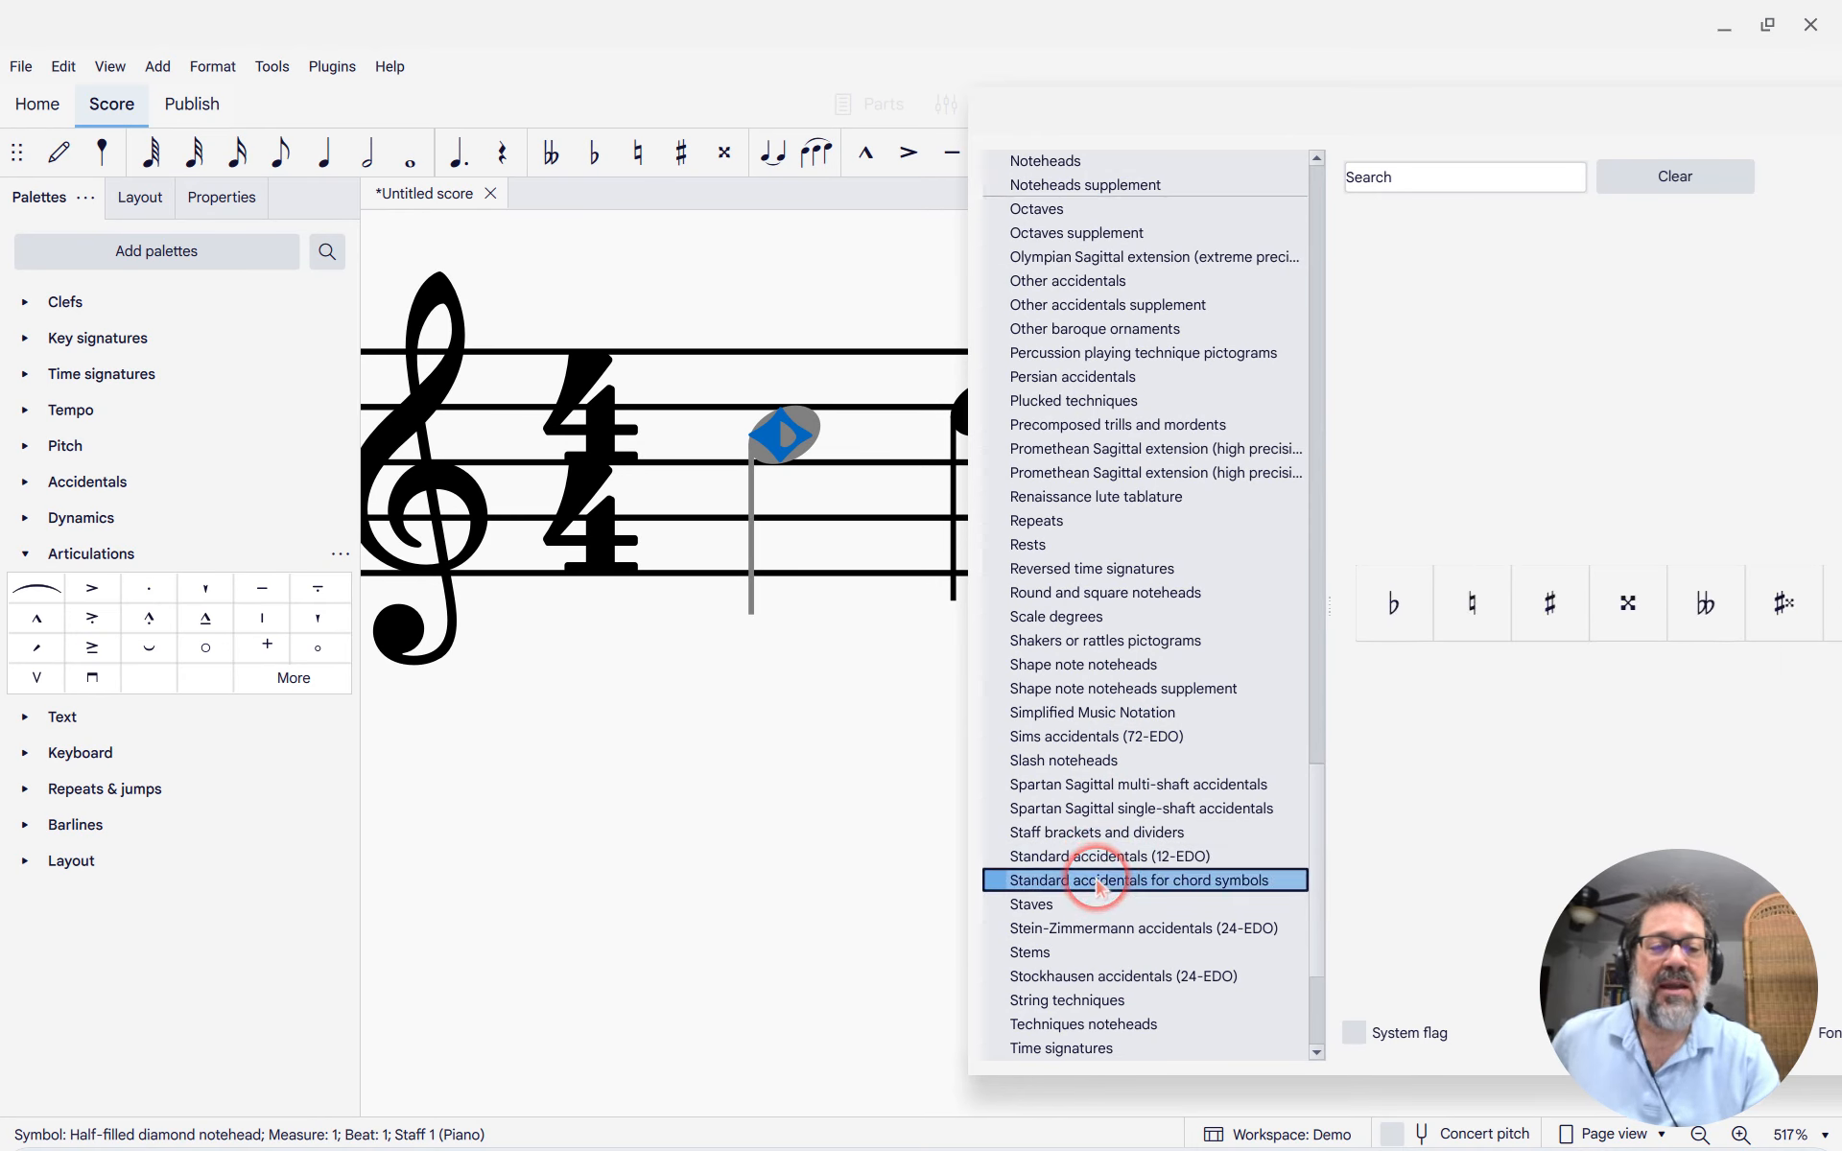
{"action": "left_click", "coordinate": [1103, 785]}
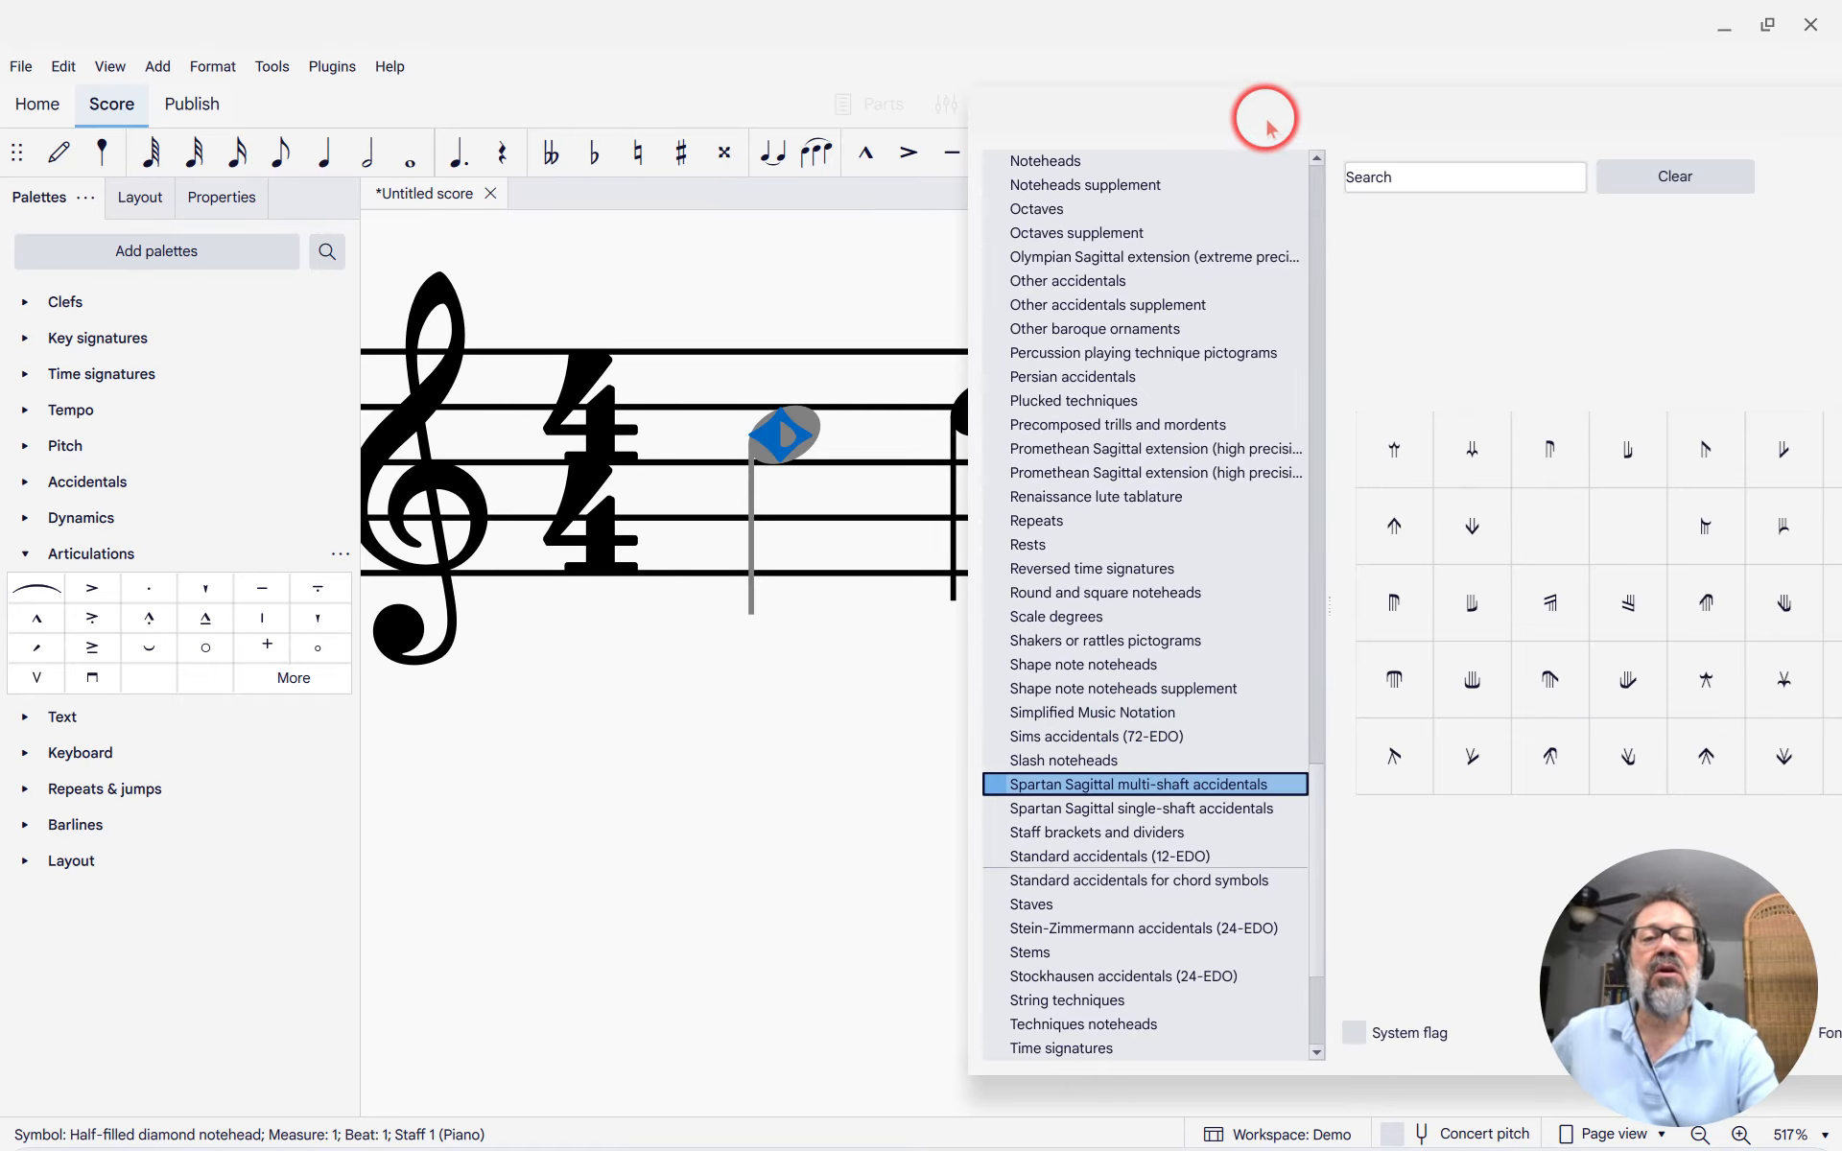
Bring the Master palette window fully into view and close it.
{"action": "left_click_drag", "start_coordinate": [1262, 112], "coordinate": [783, 269]}
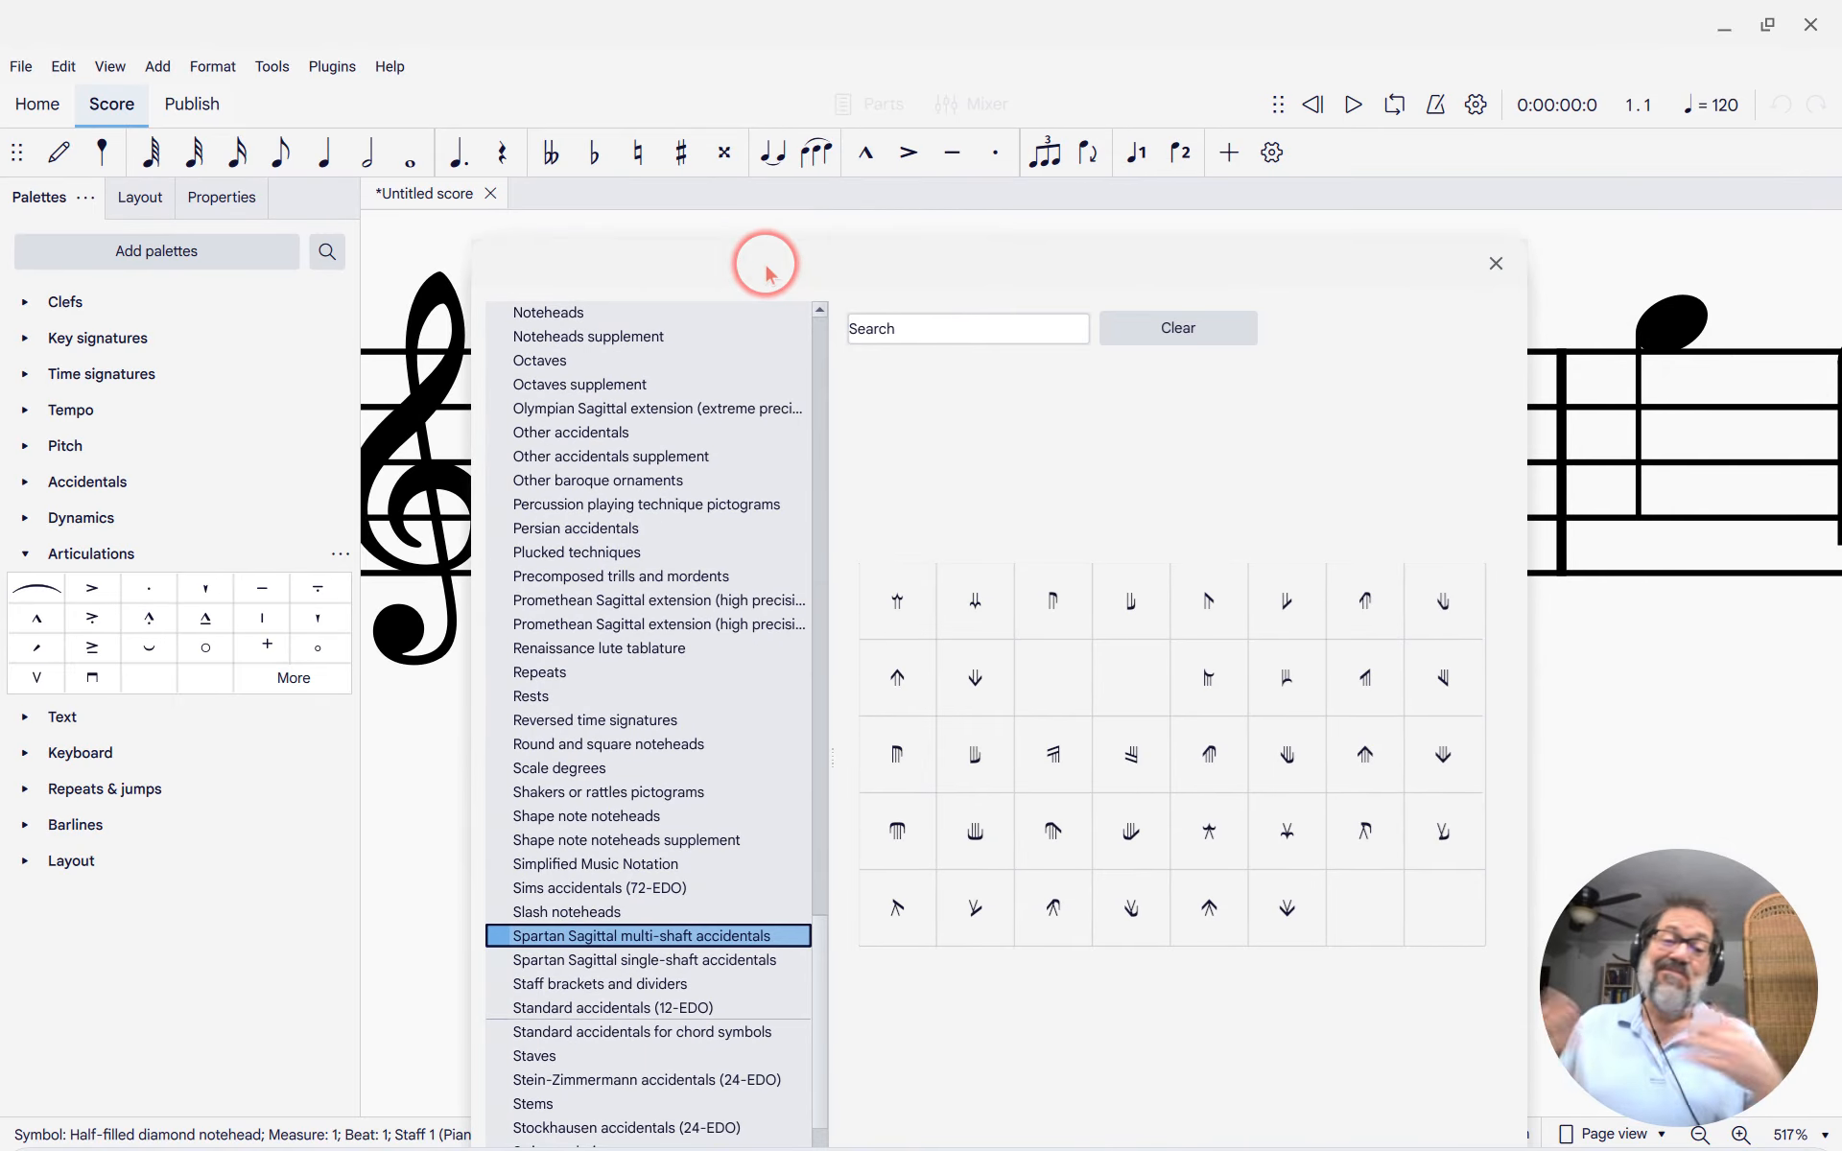
{"action": "left_click", "coordinate": [1494, 264]}
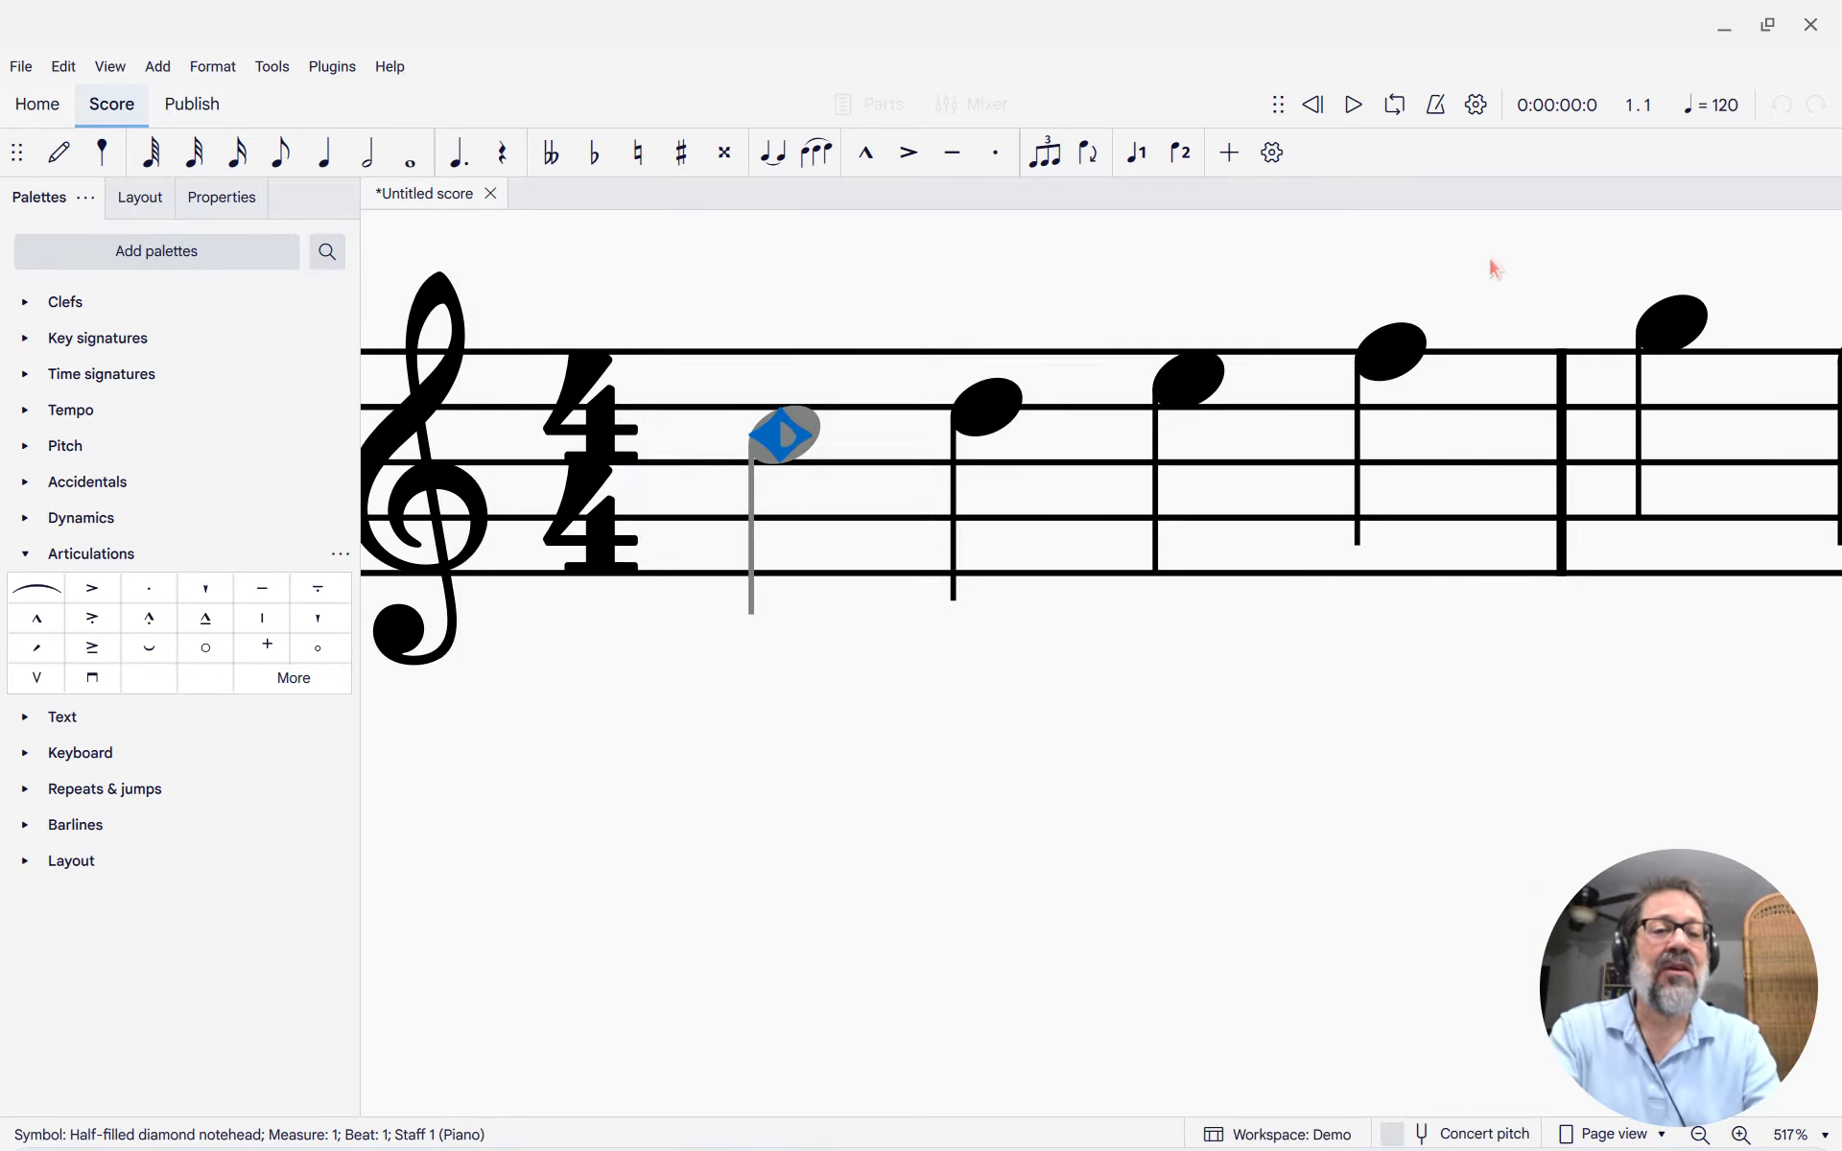